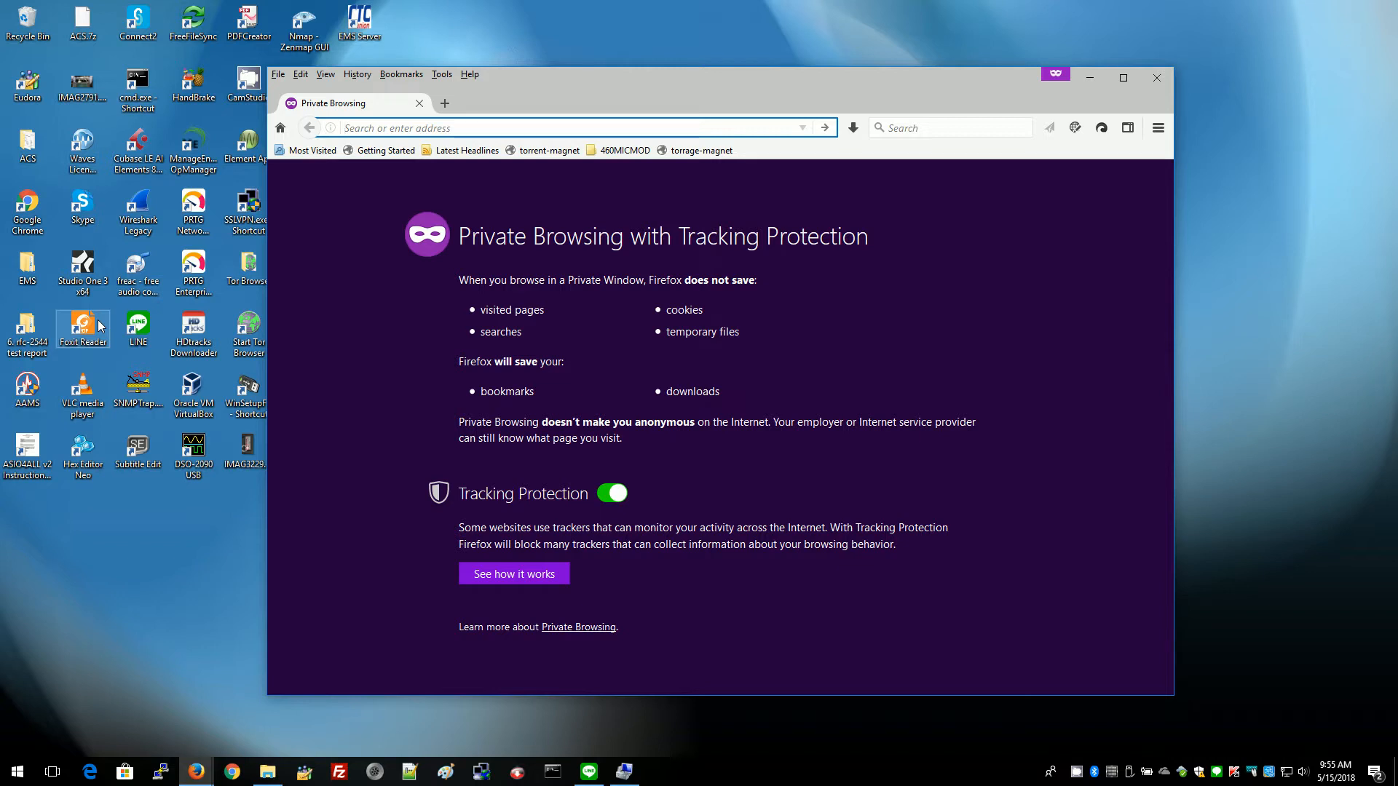
Load the switch at 192.168.0.250 and go to Security > Switch > SNMP > System.
text(192.16)
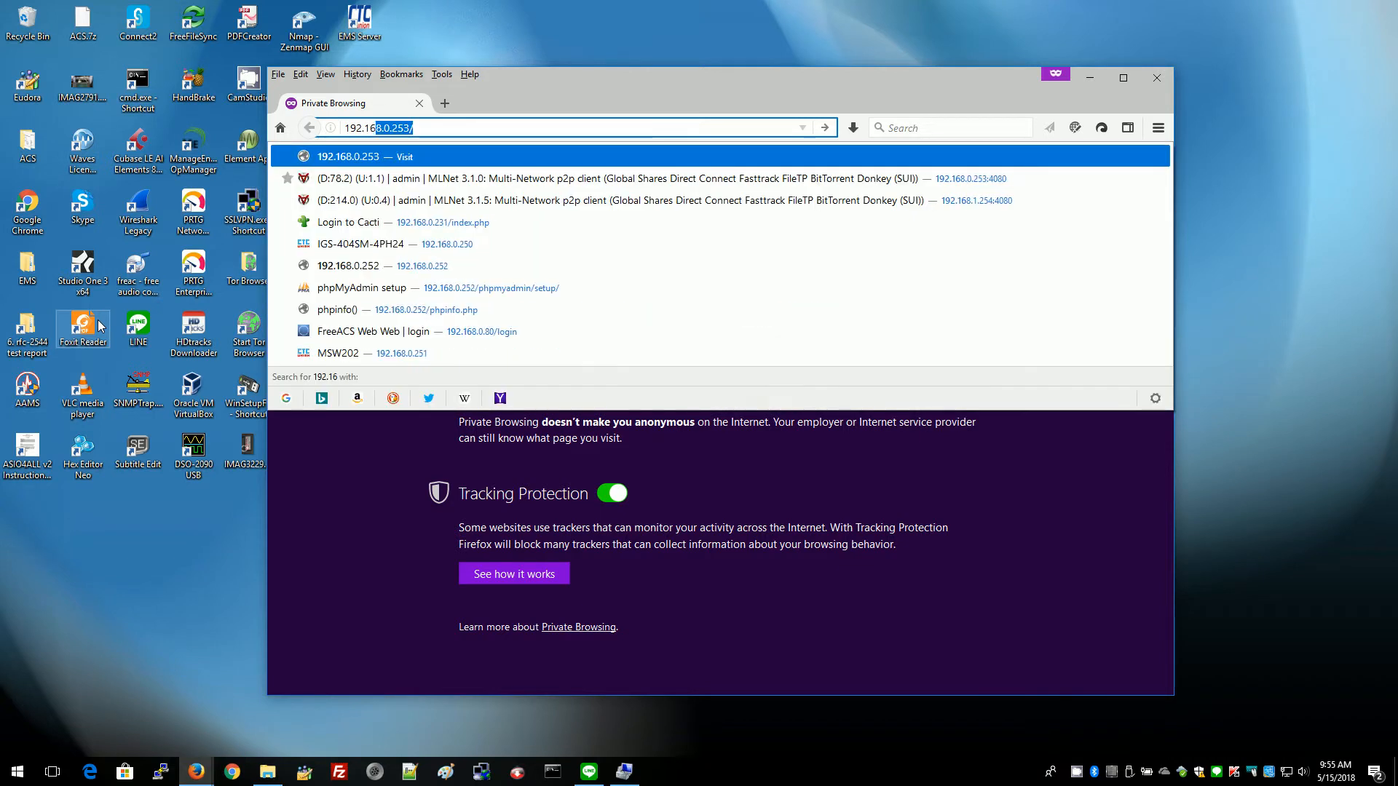
text(8.0.250)
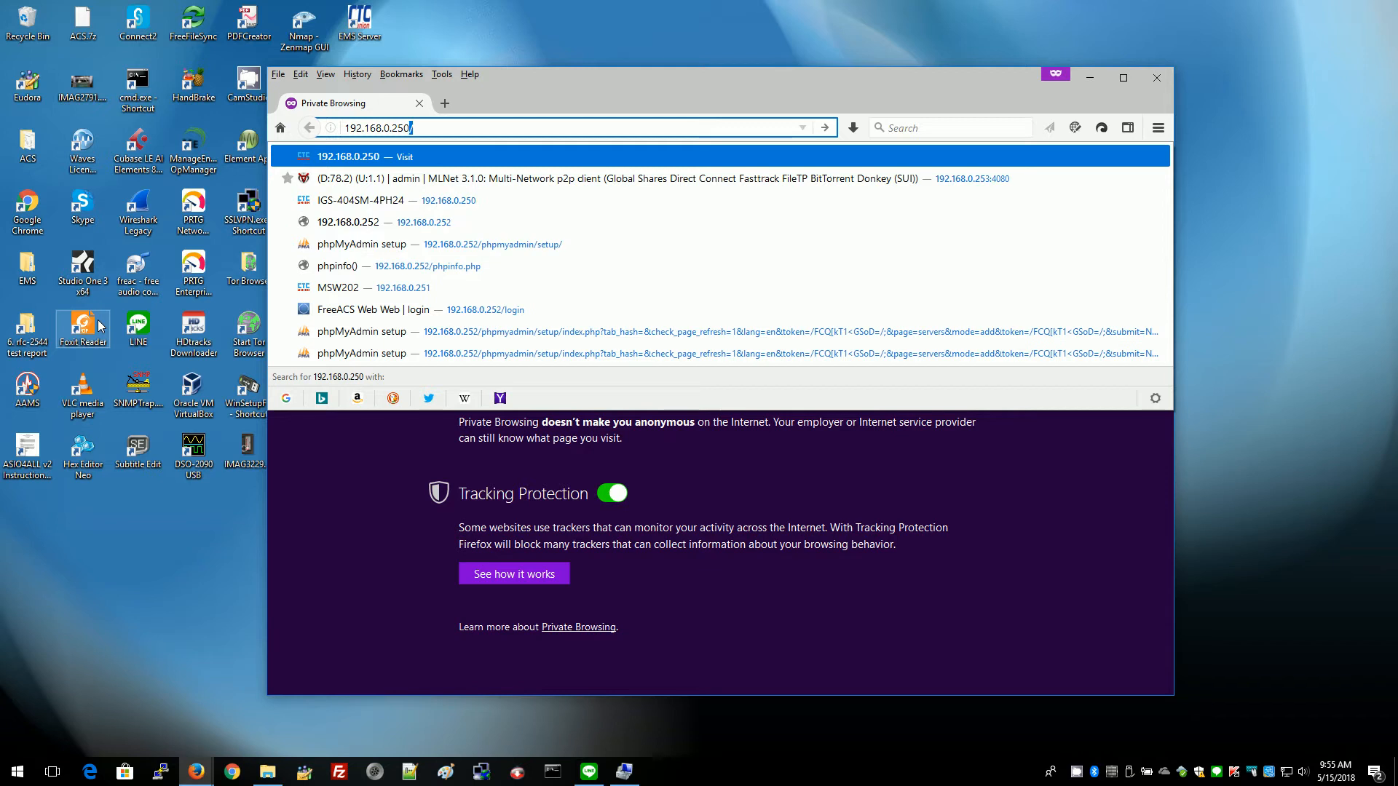
key(Return)
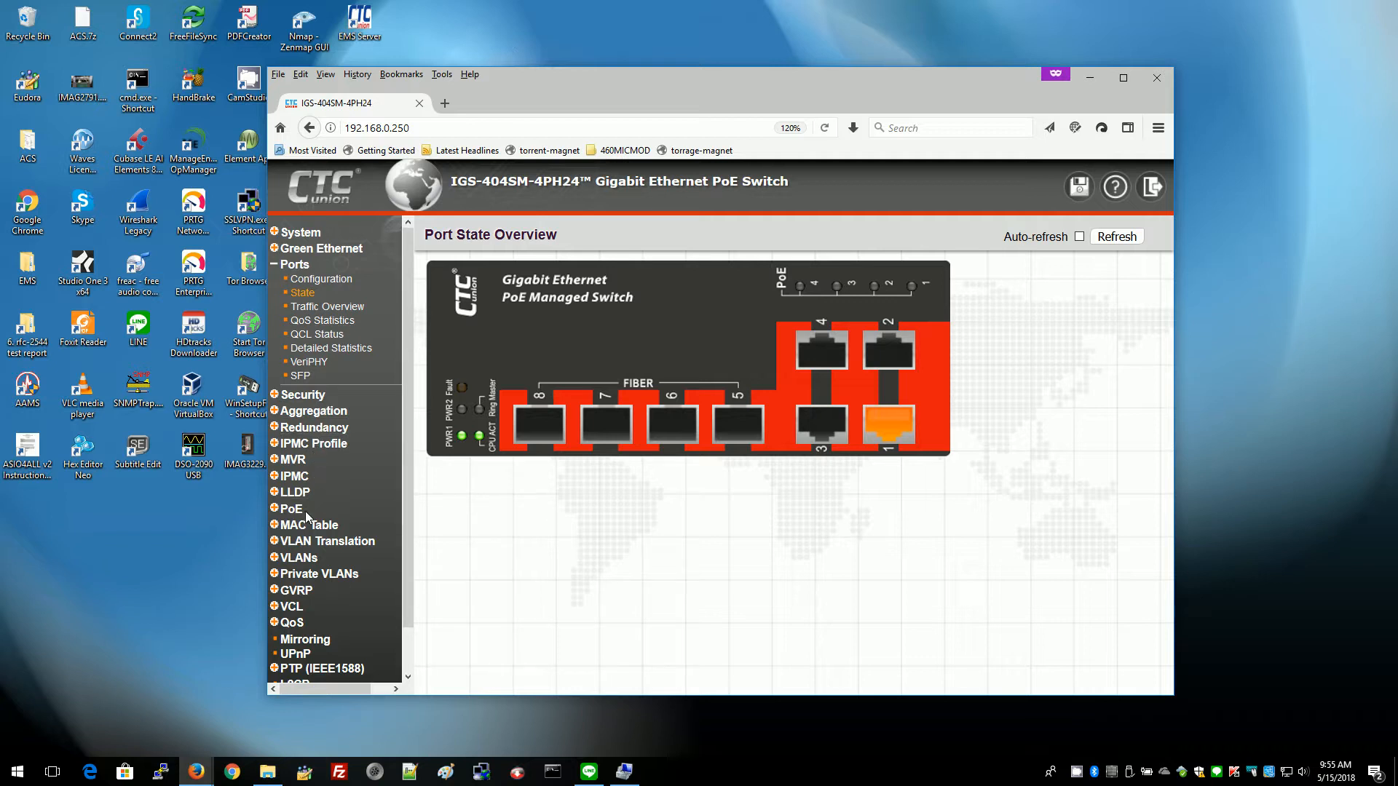
click(304, 395)
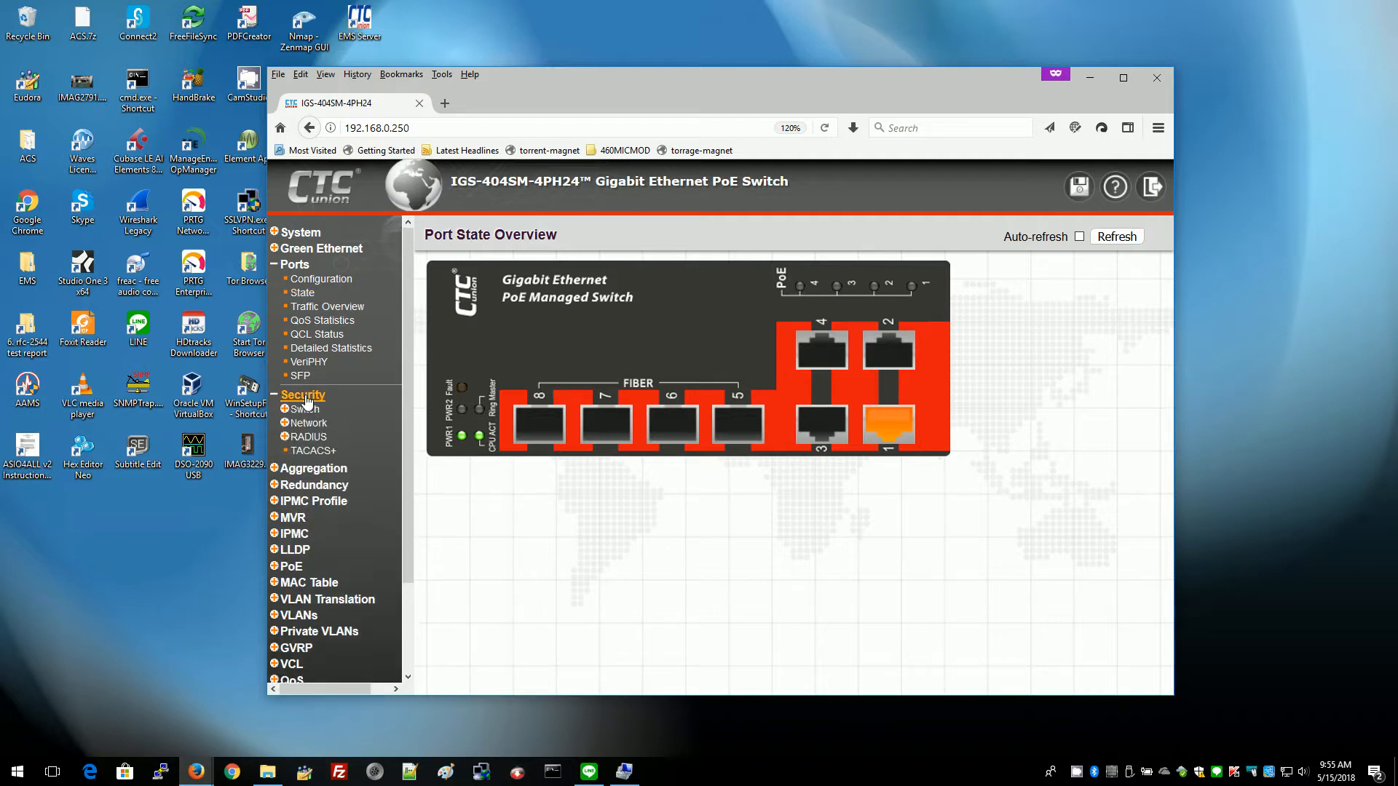
click(306, 410)
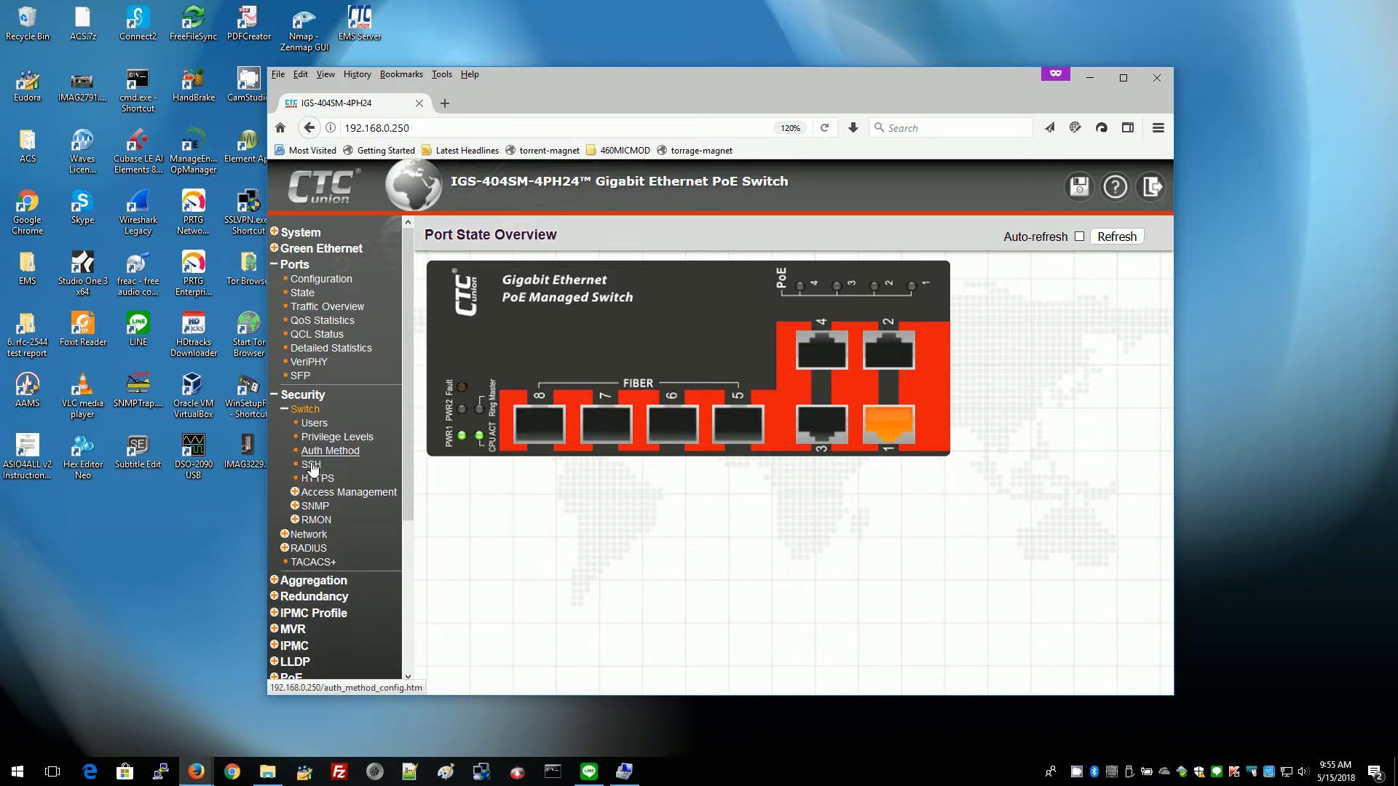
click(314, 507)
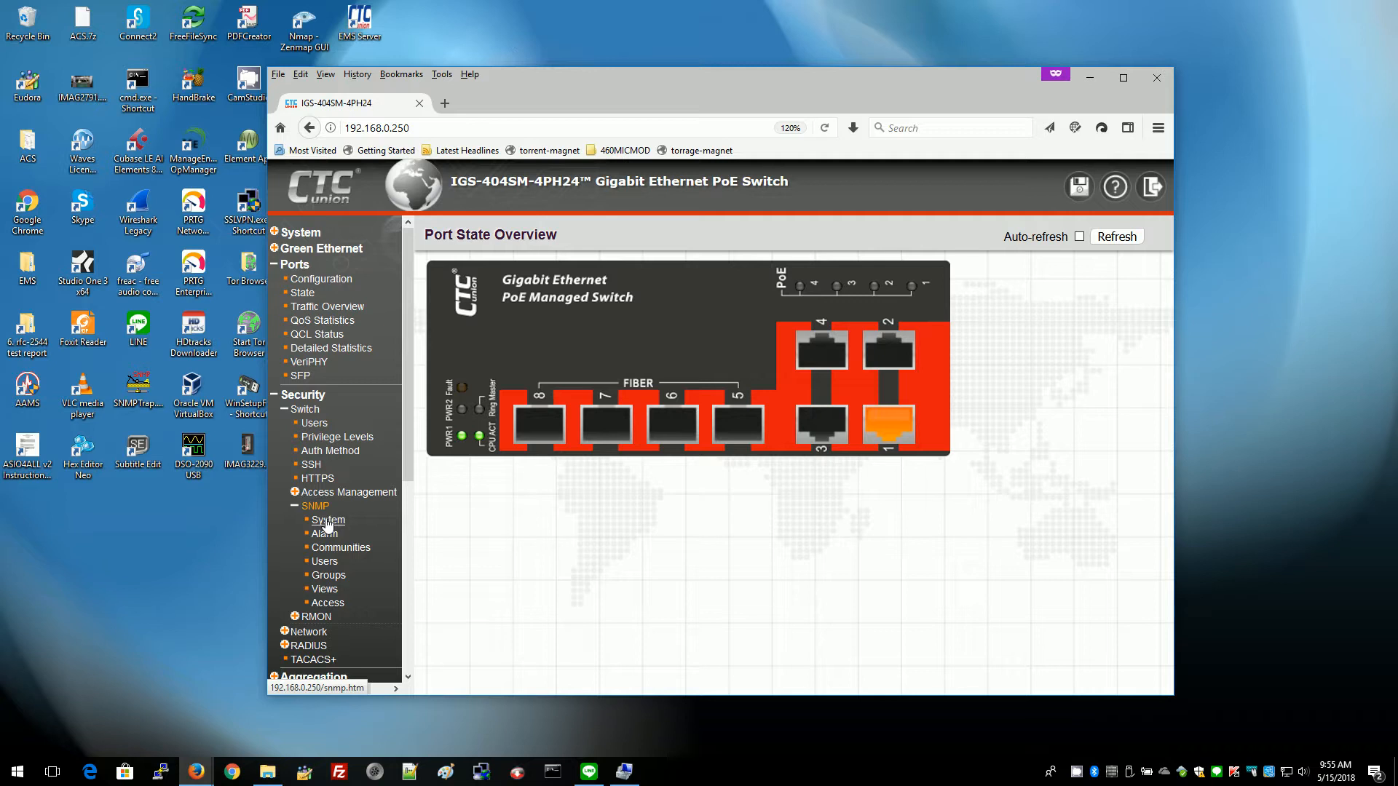
click(326, 521)
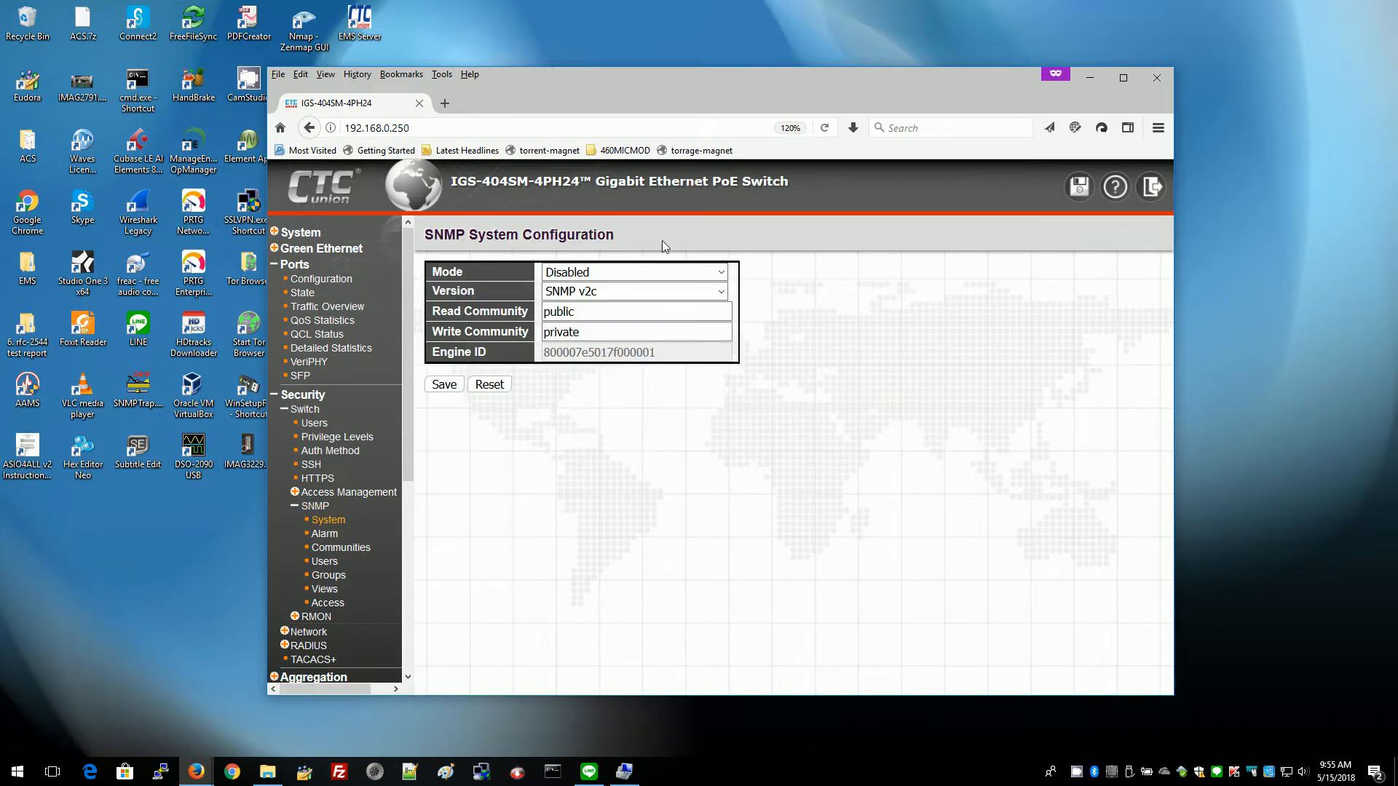
Set the SNMP Mode to Enabled, keeping SNMP v2c, and save.
click(721, 272)
click(602, 312)
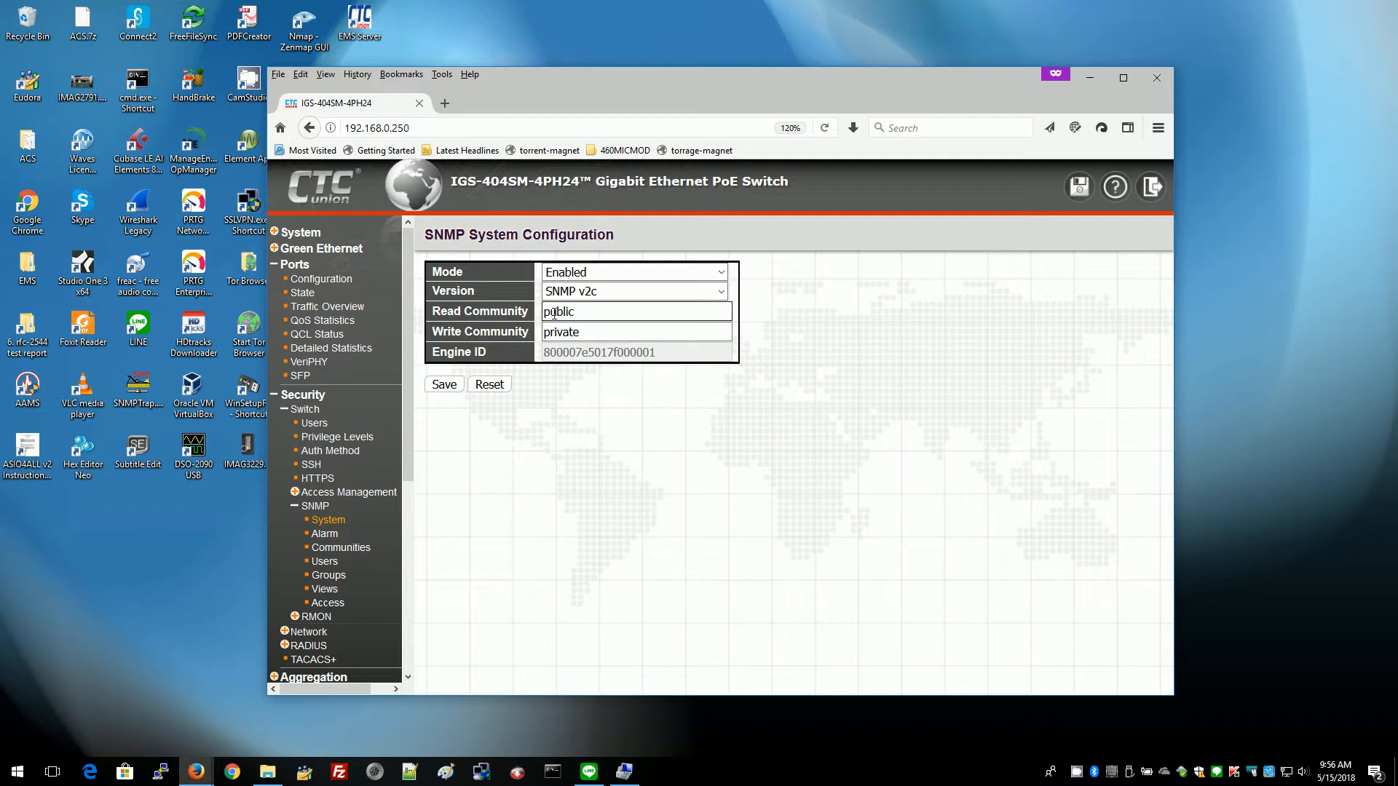
click(449, 388)
Add a new alarm entry named 'default' with Trap Mode Enabled and community 'public'.
click(325, 535)
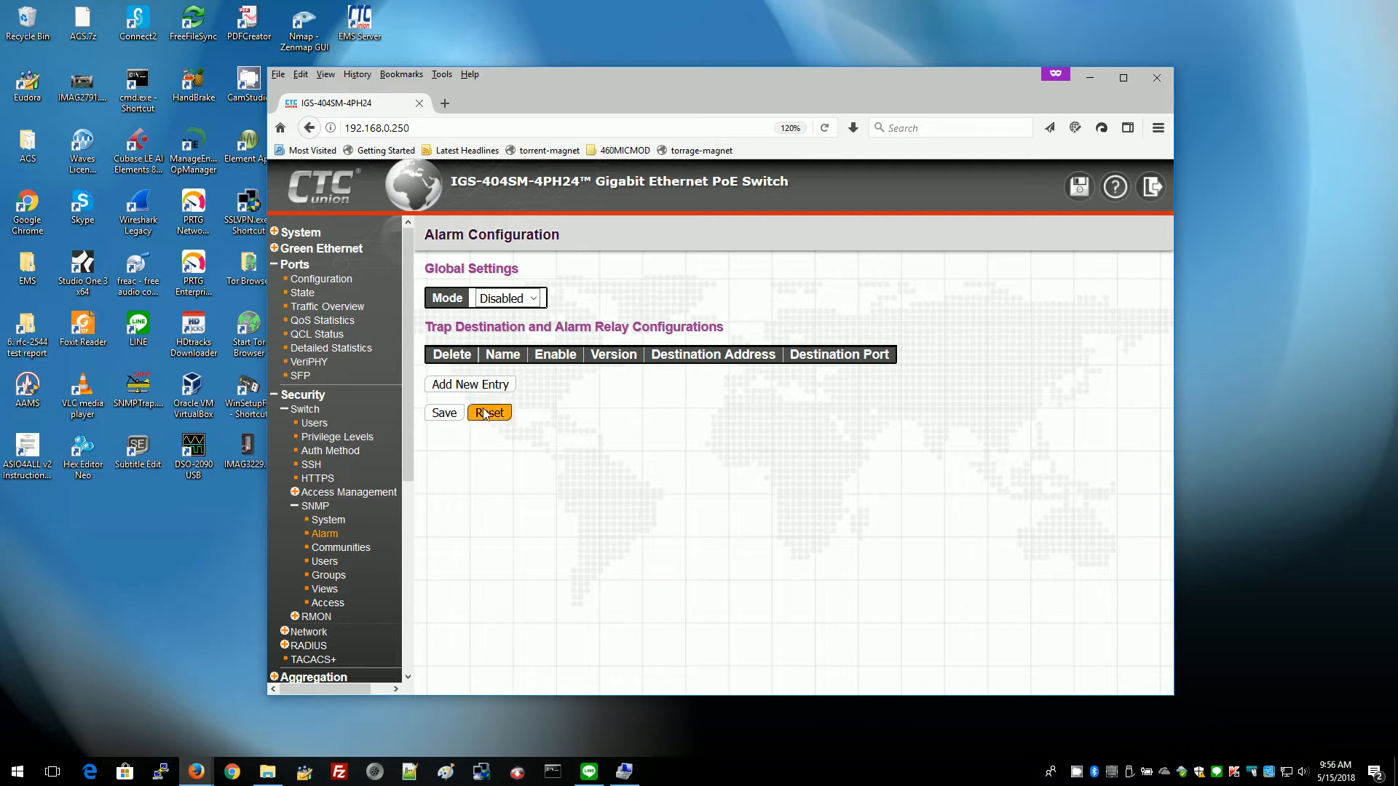
click(479, 383)
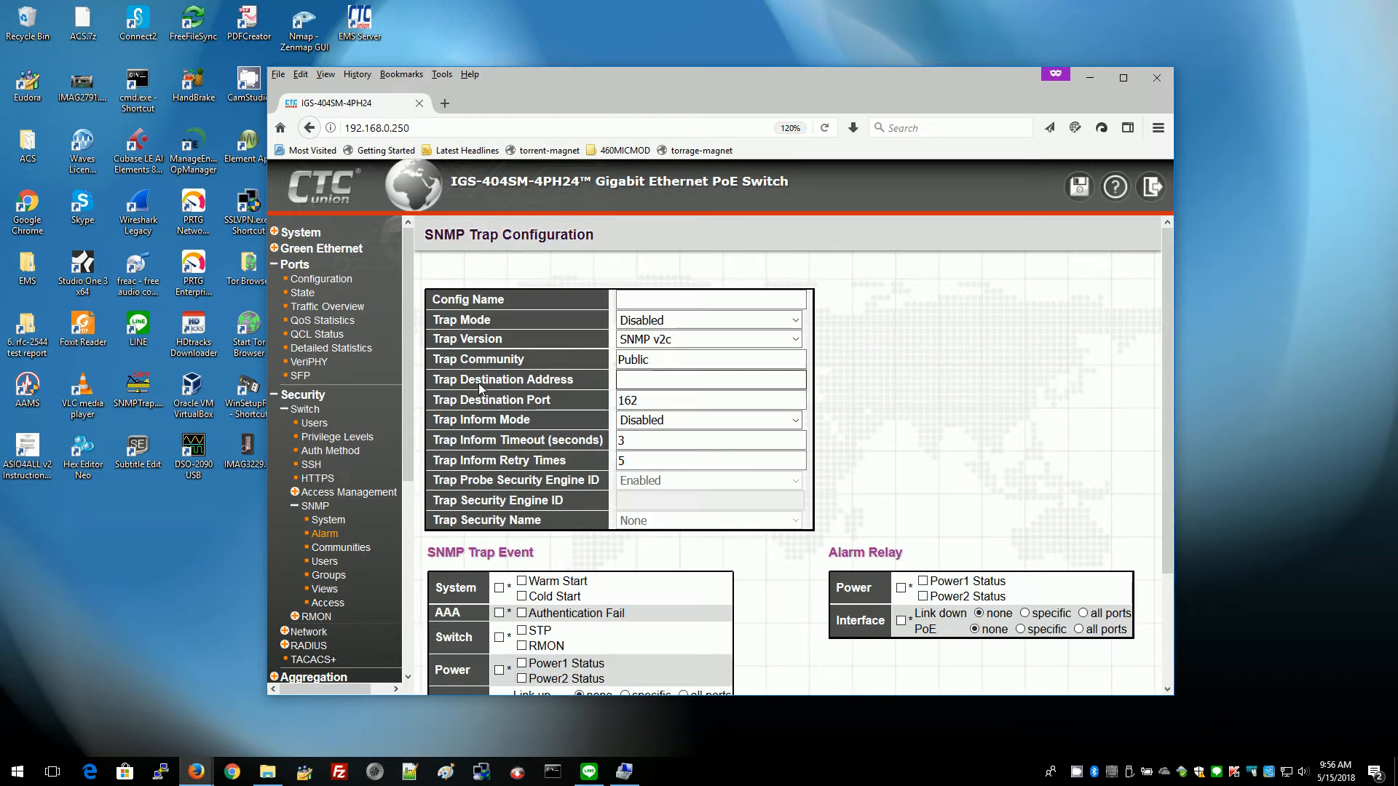
click(688, 296)
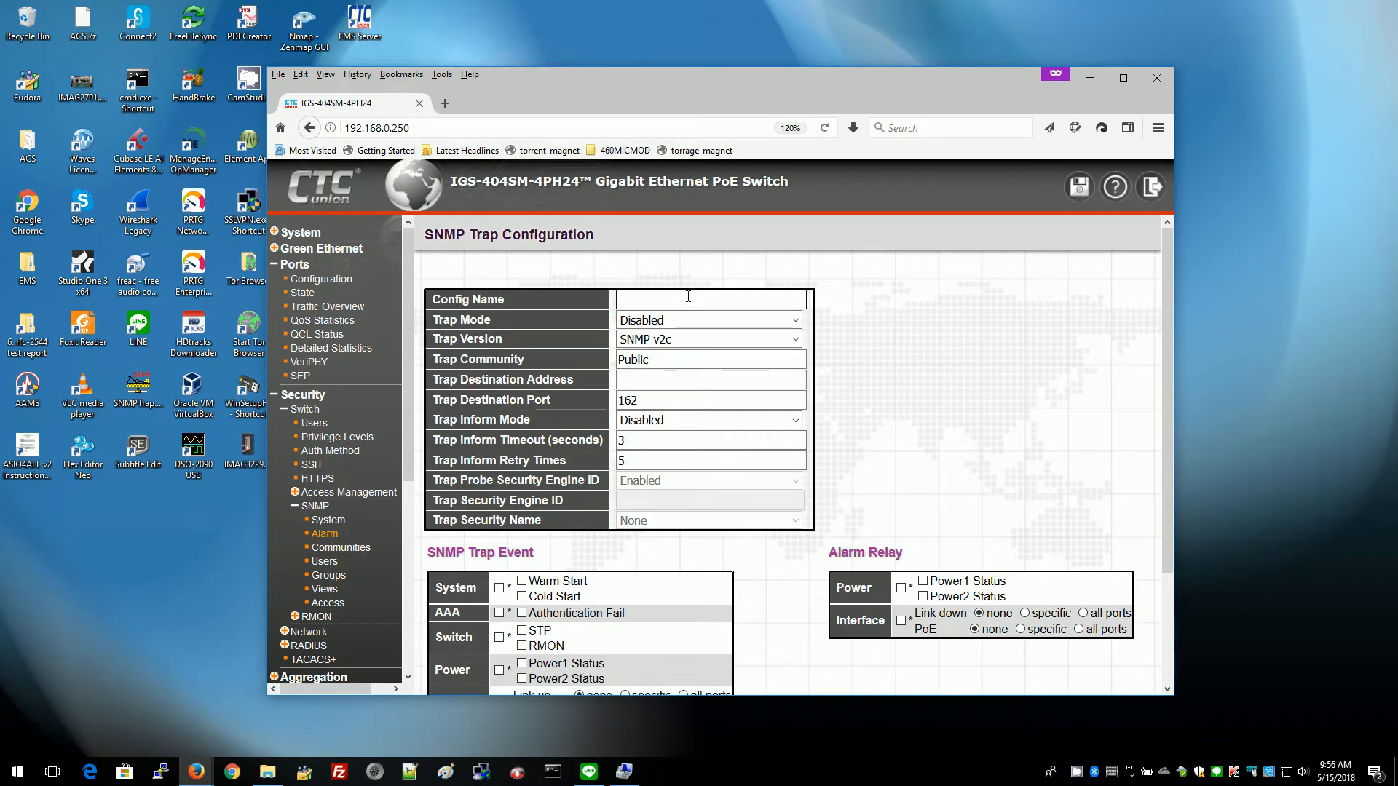
text(default)
click(664, 320)
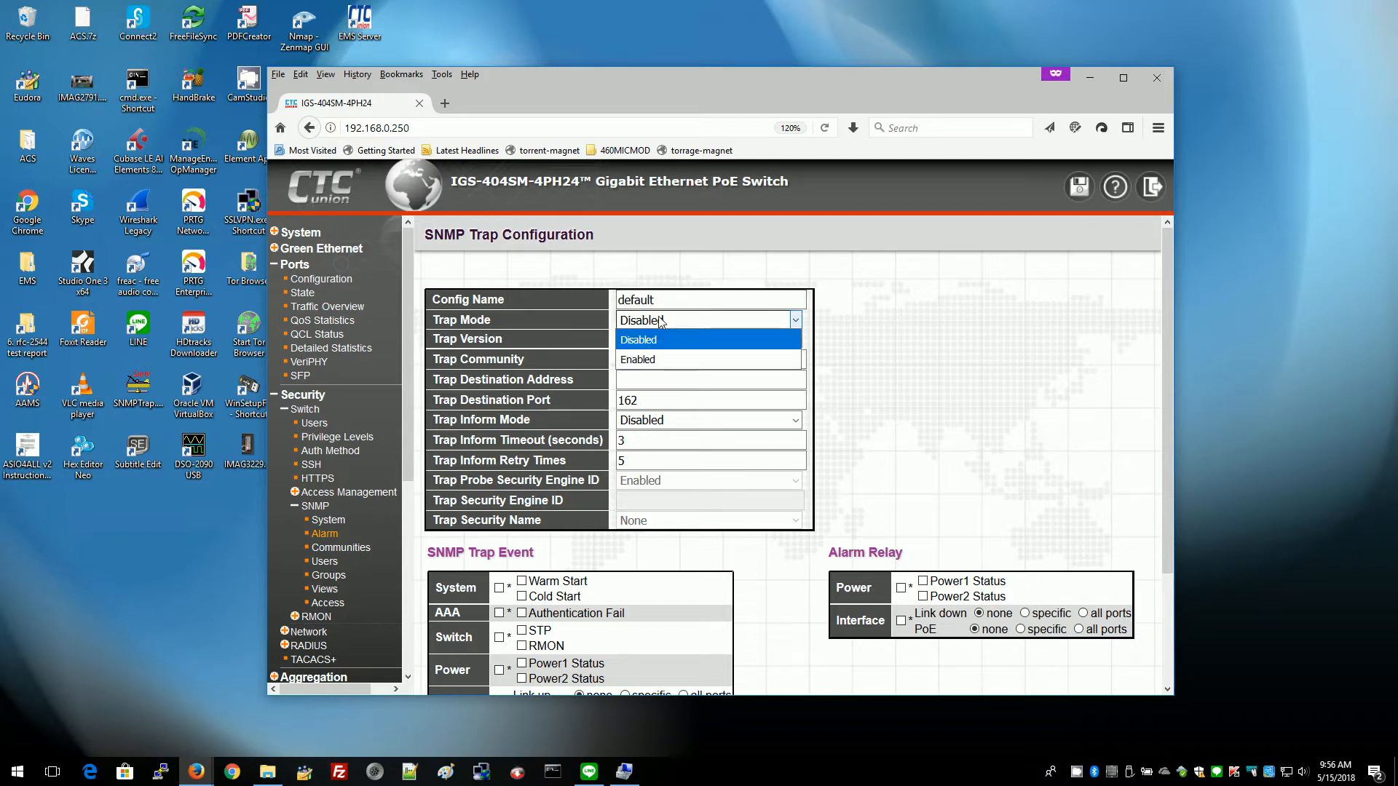
click(633, 357)
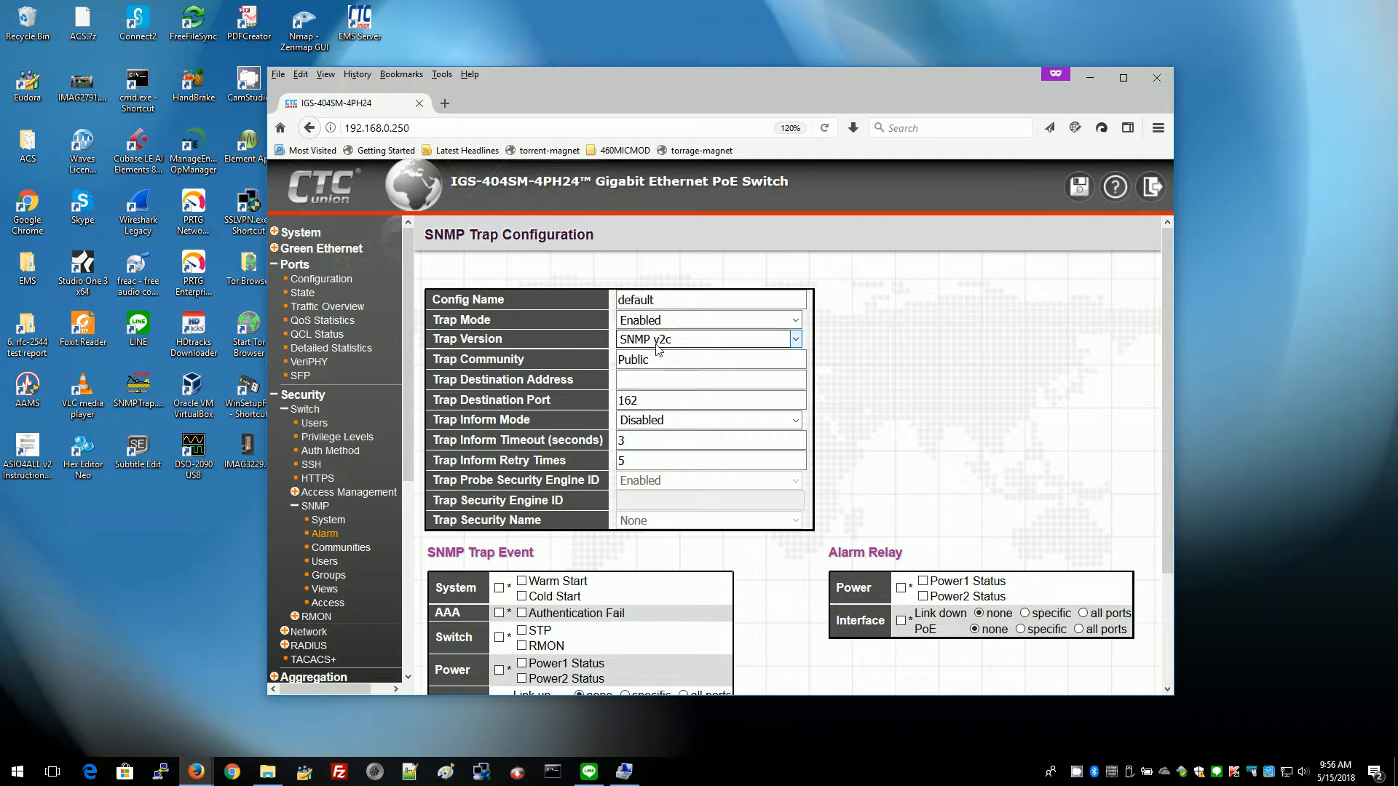
click(622, 361)
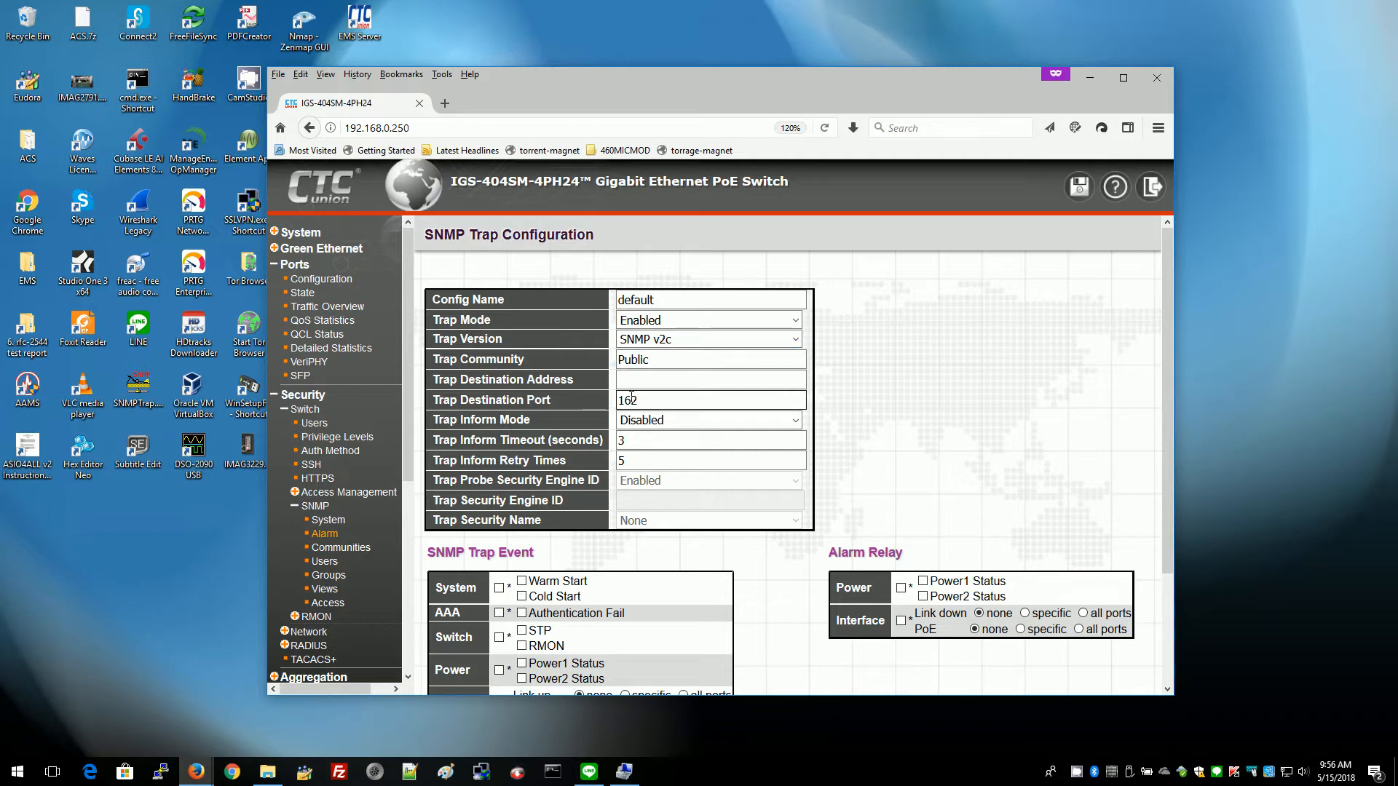
key(Delete)
text(p)
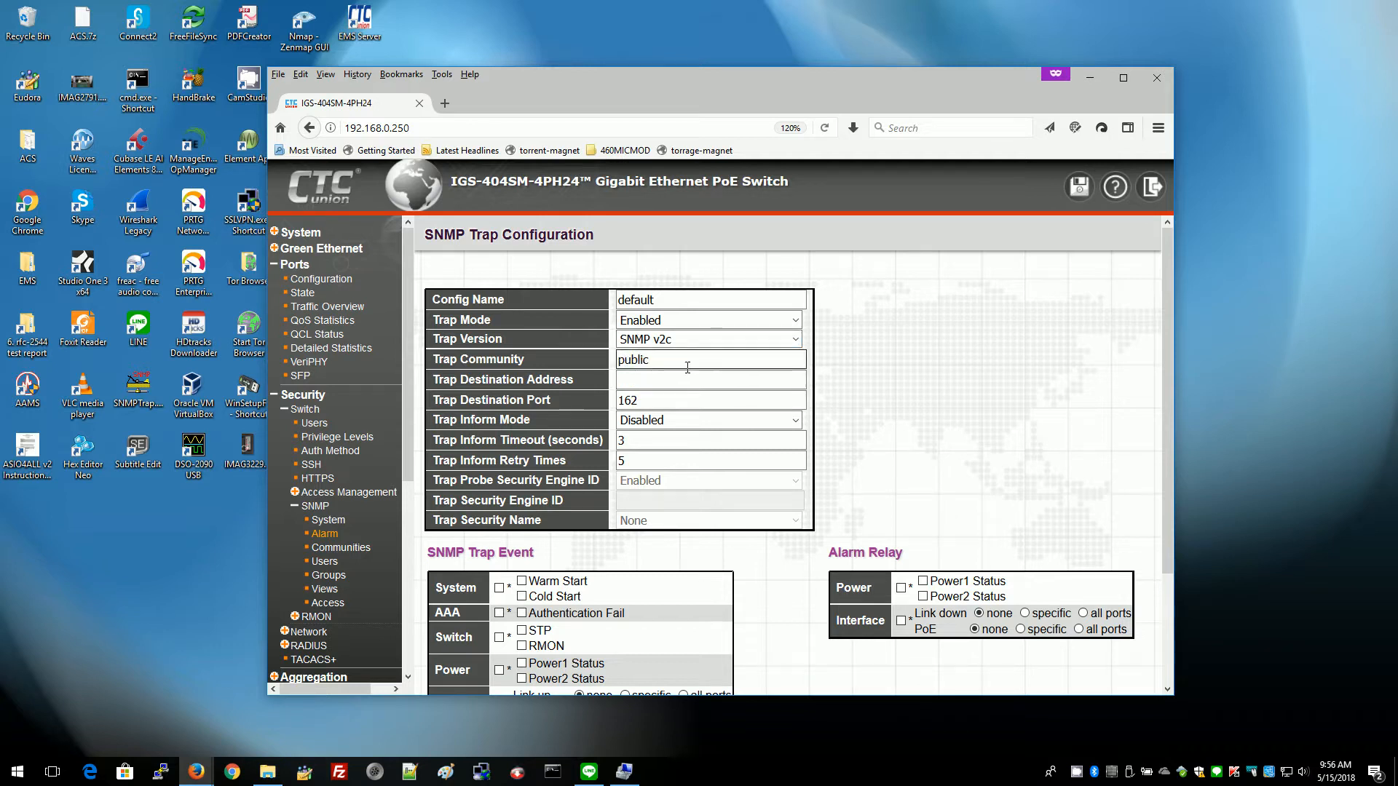
Set the trap destination to 192.168.0.60 and tick all SNMP trap event boxes.
click(652, 382)
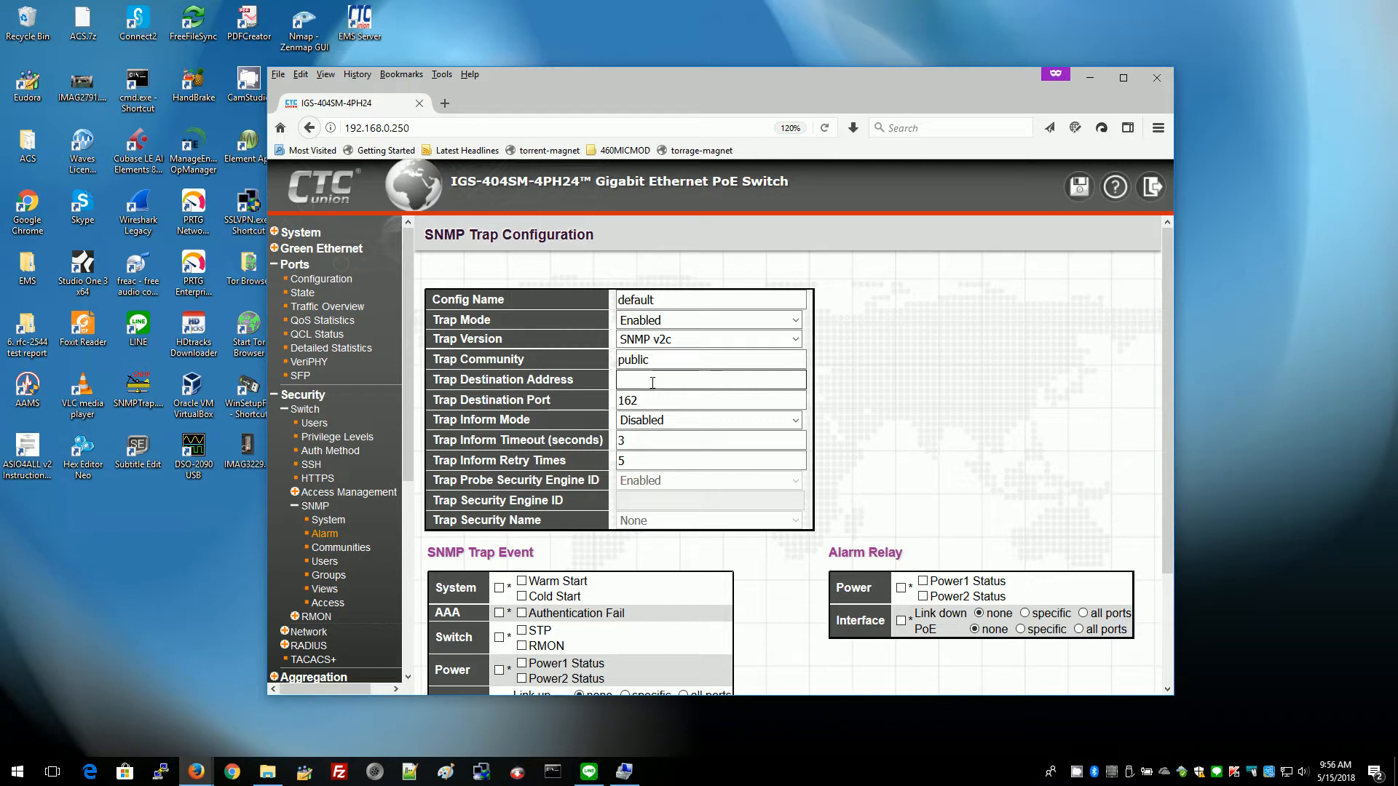
text(192.168.0.60)
click(643, 402)
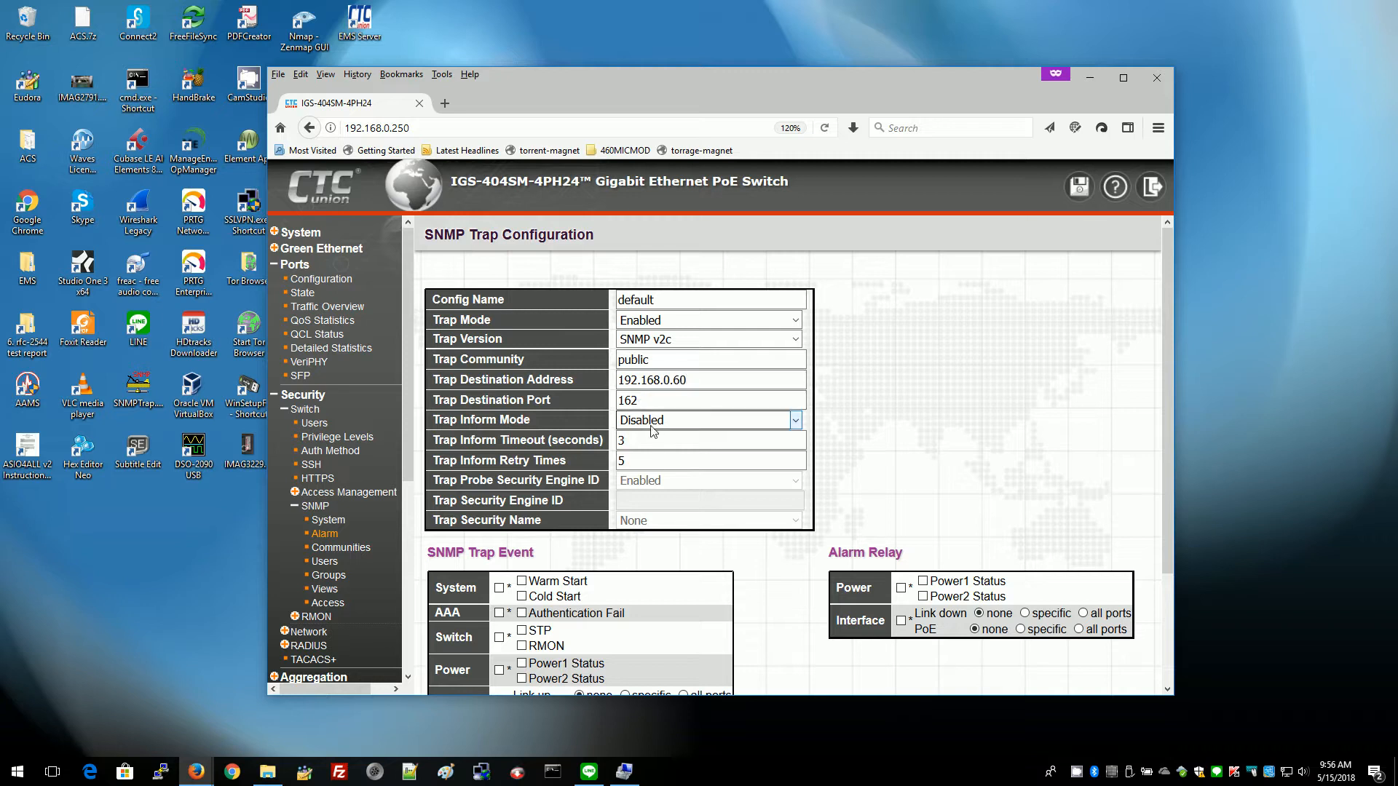
scroll(521, 523, down, 3)
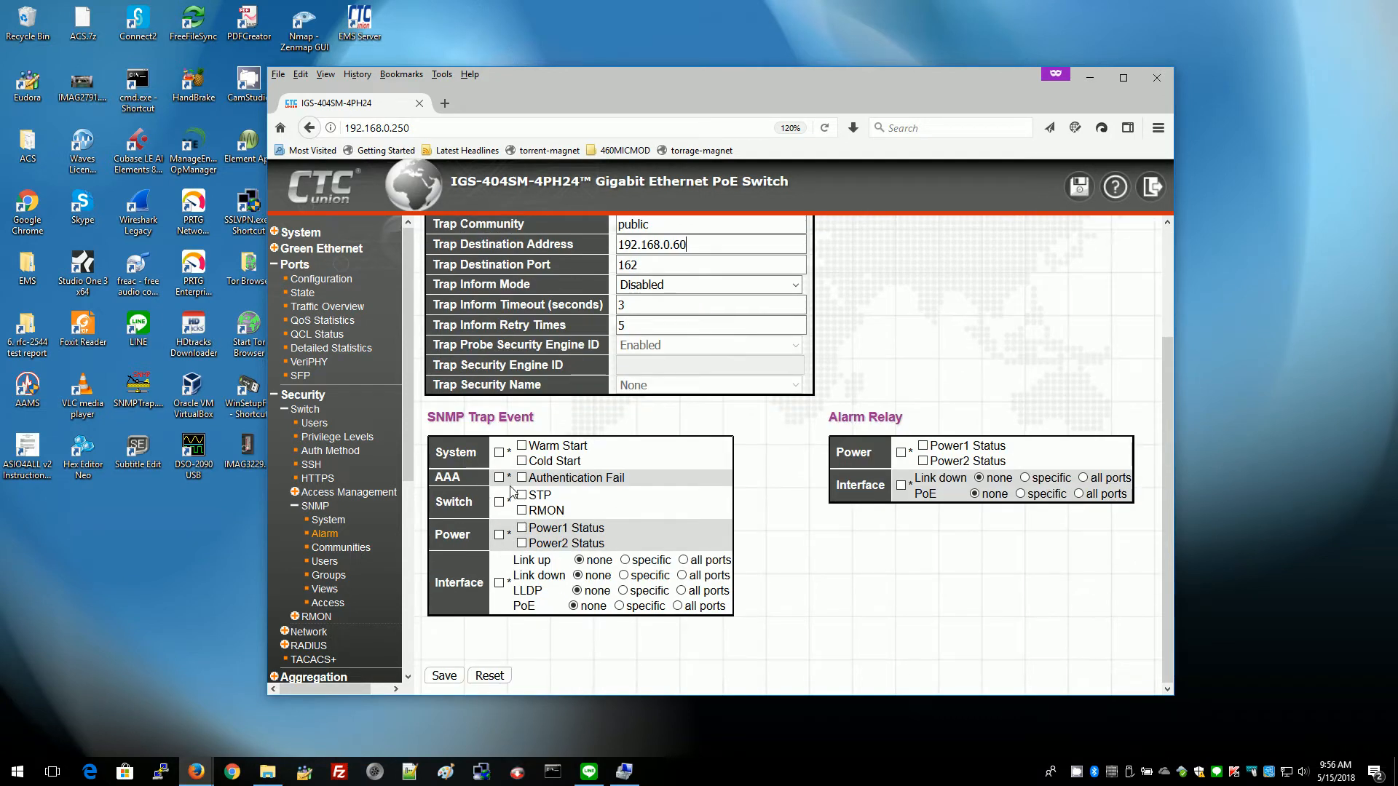
click(499, 453)
click(499, 478)
click(499, 502)
click(499, 535)
Save the 'default' trap entry, then set Global Settings Mode to Enabled and save.
click(444, 676)
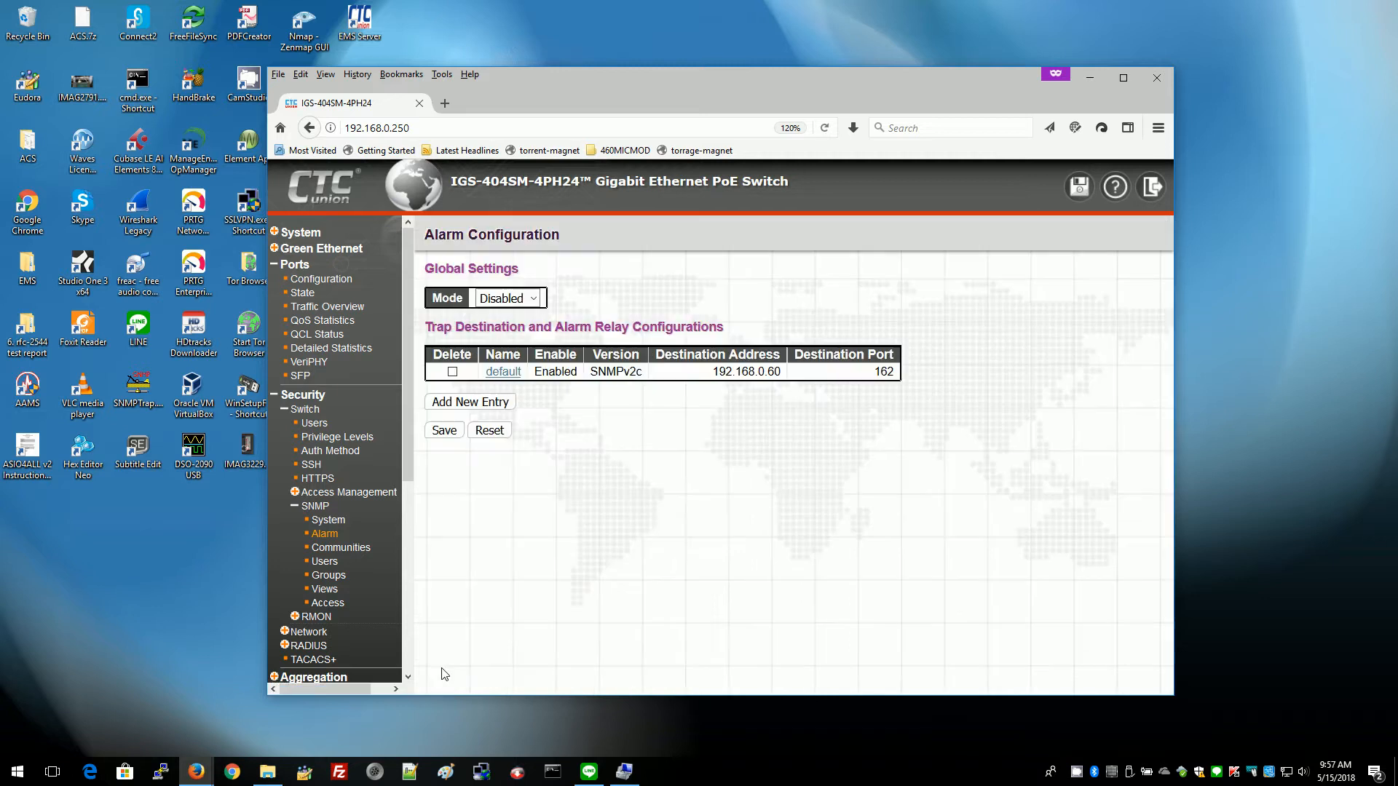
click(535, 299)
click(502, 338)
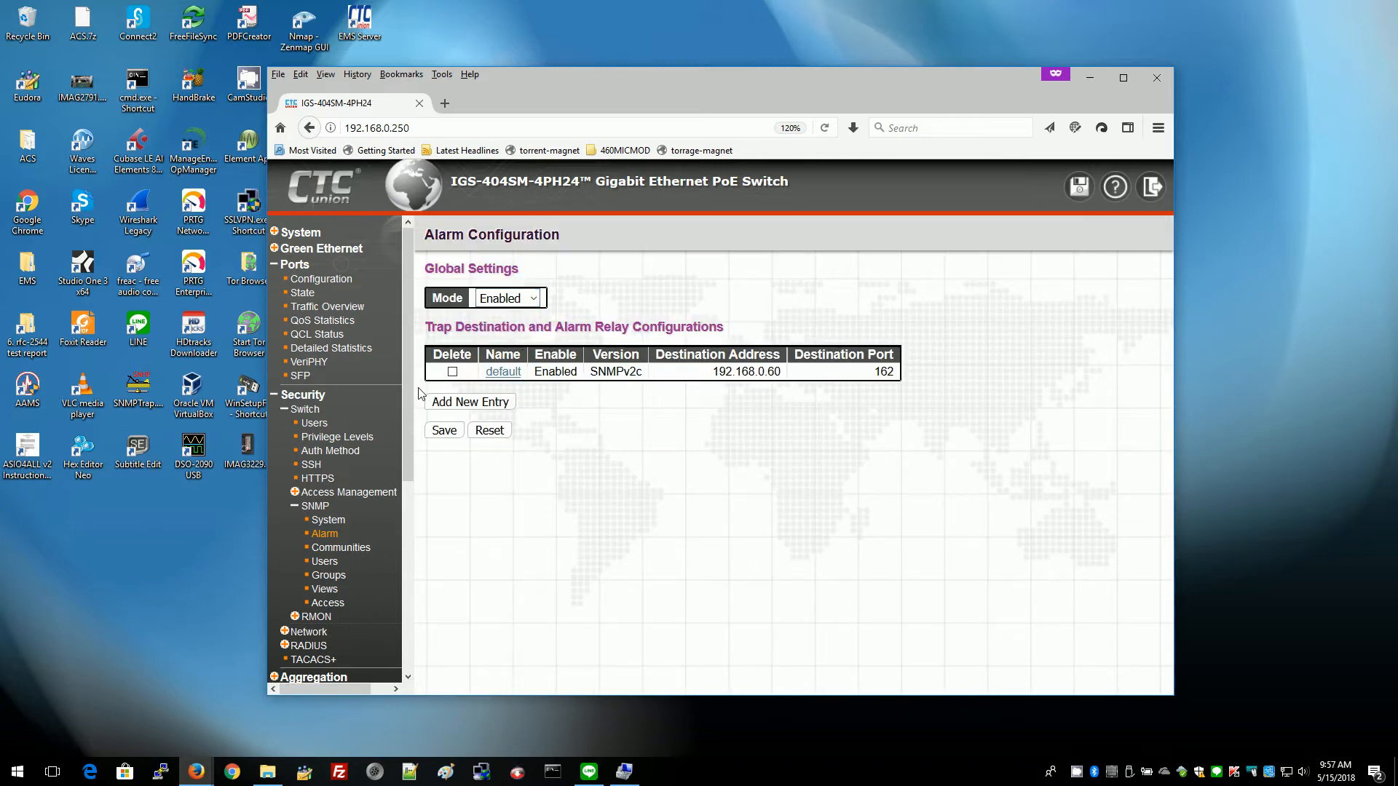
click(442, 432)
Save the running config as startup-config, minimise Firefox and the EMS folder, and launch EMS Server.
click(1079, 185)
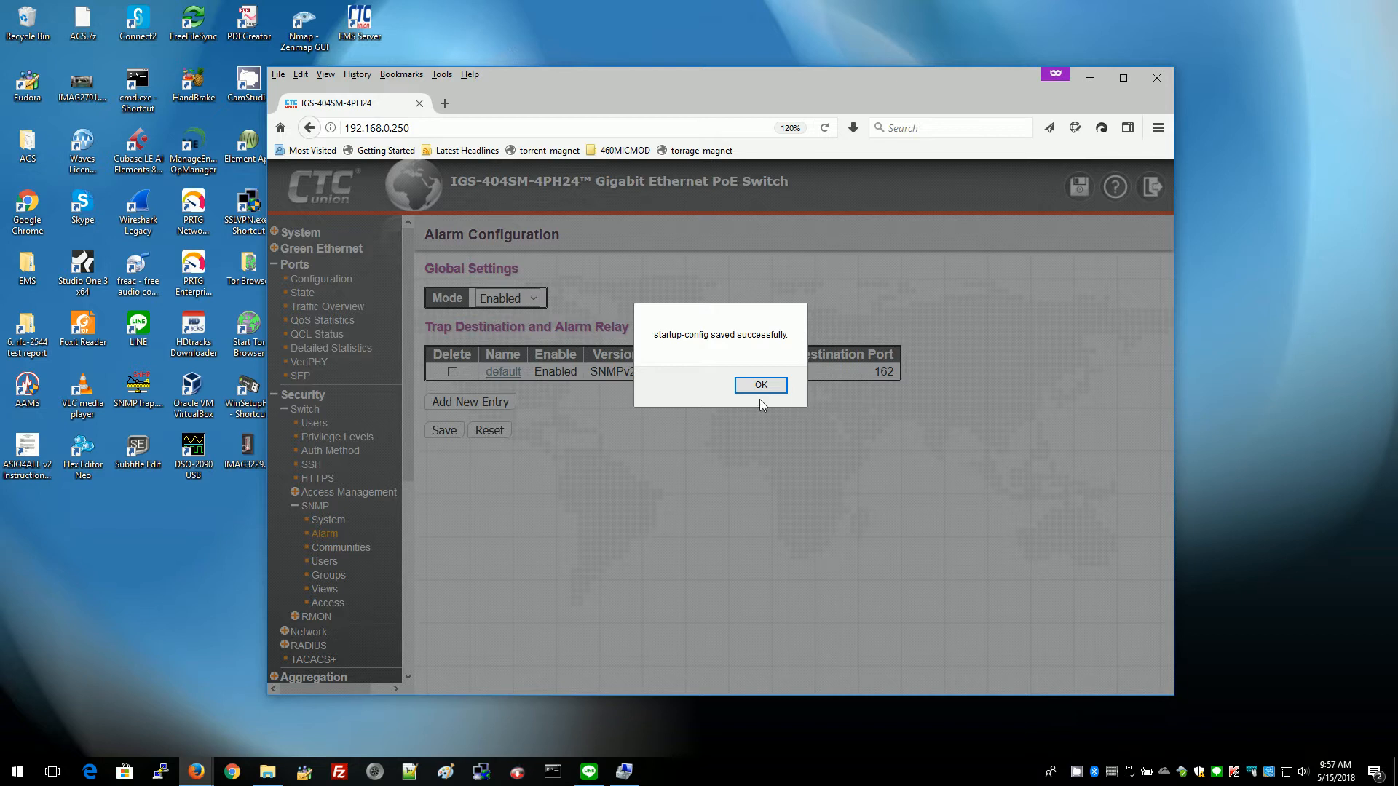
click(761, 388)
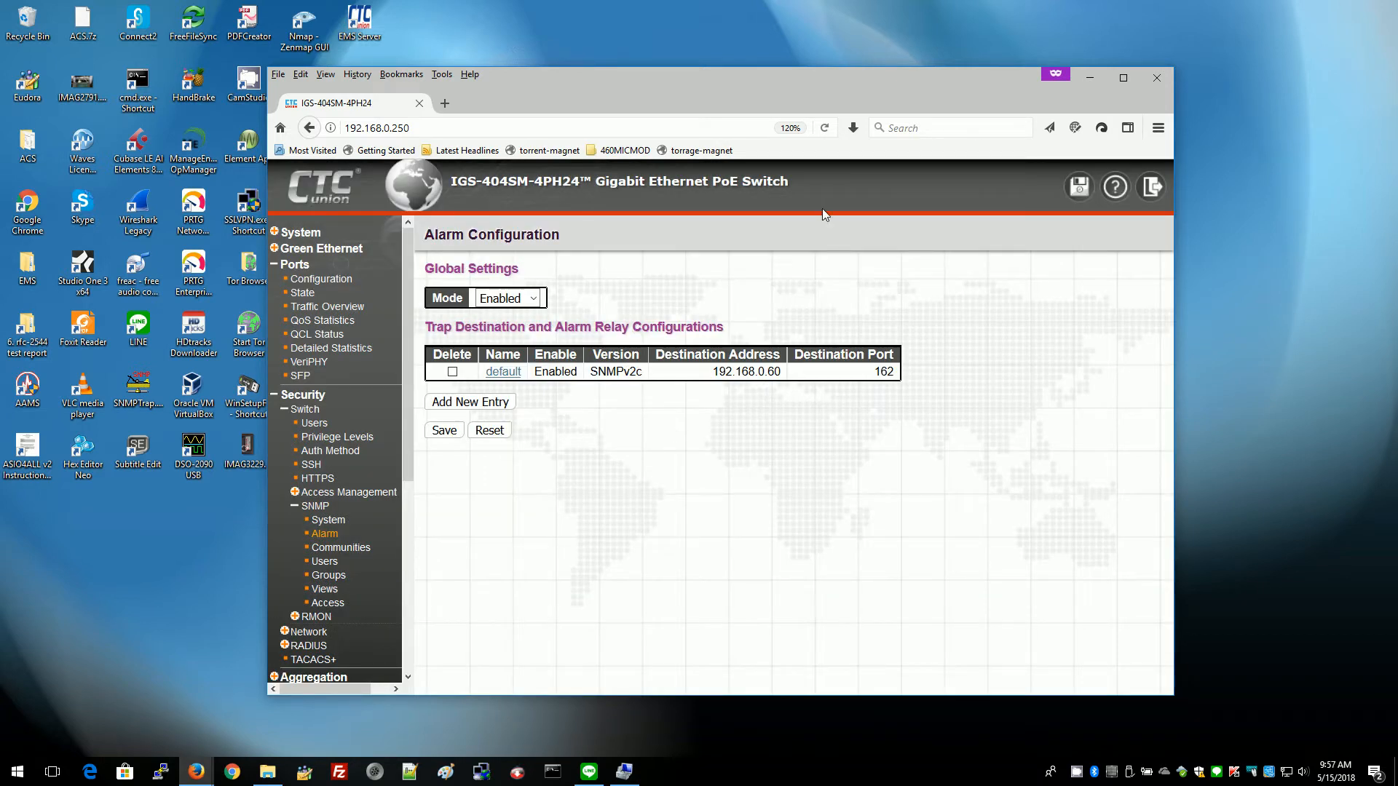
click(1092, 78)
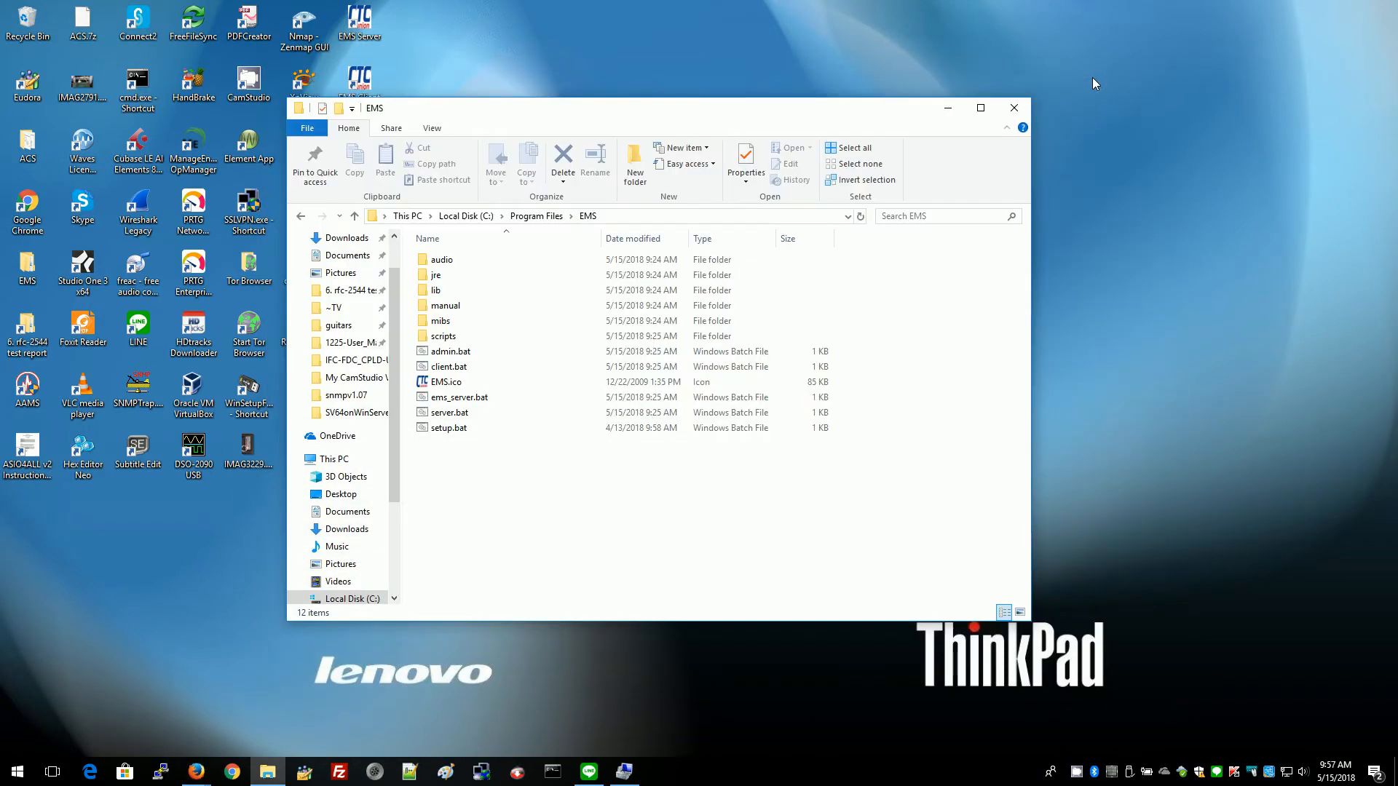
click(948, 108)
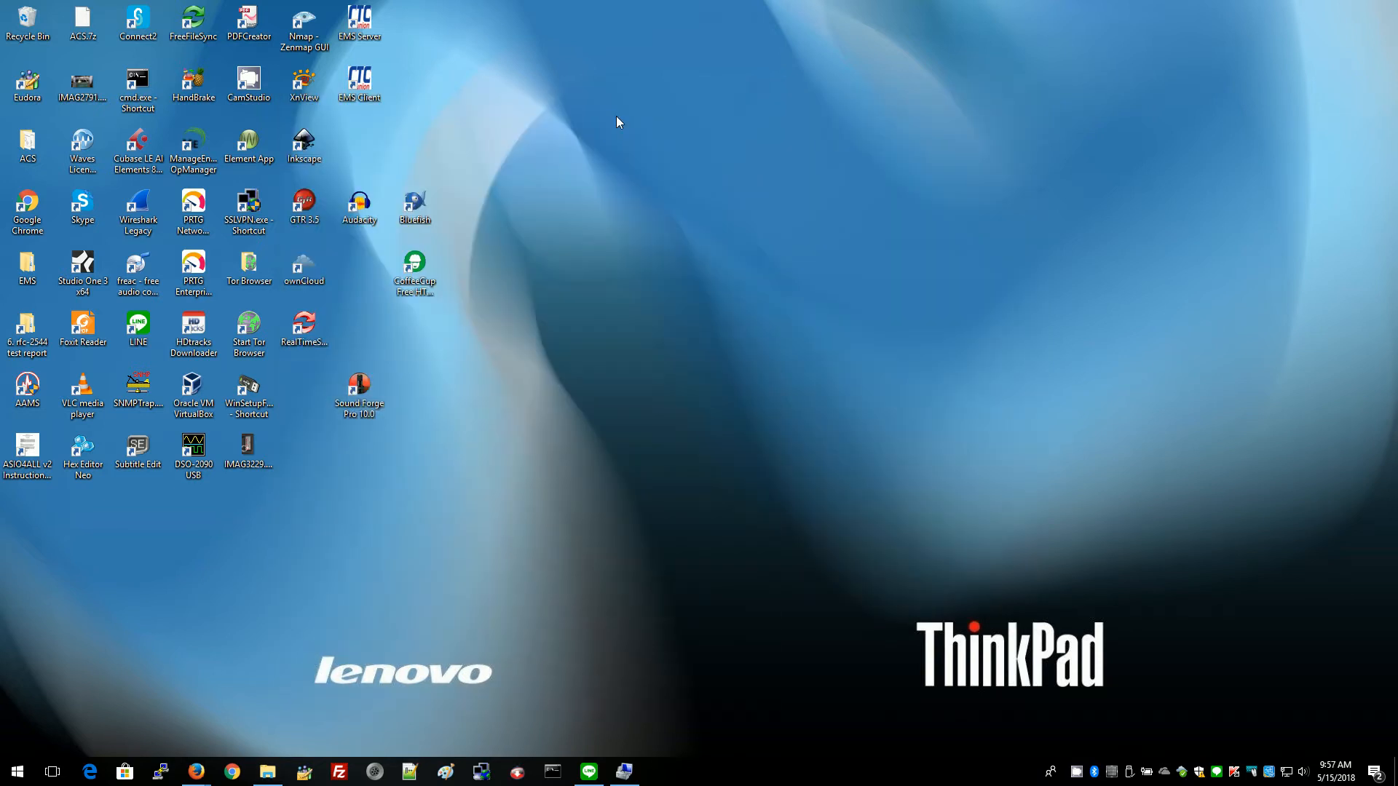
click(357, 32)
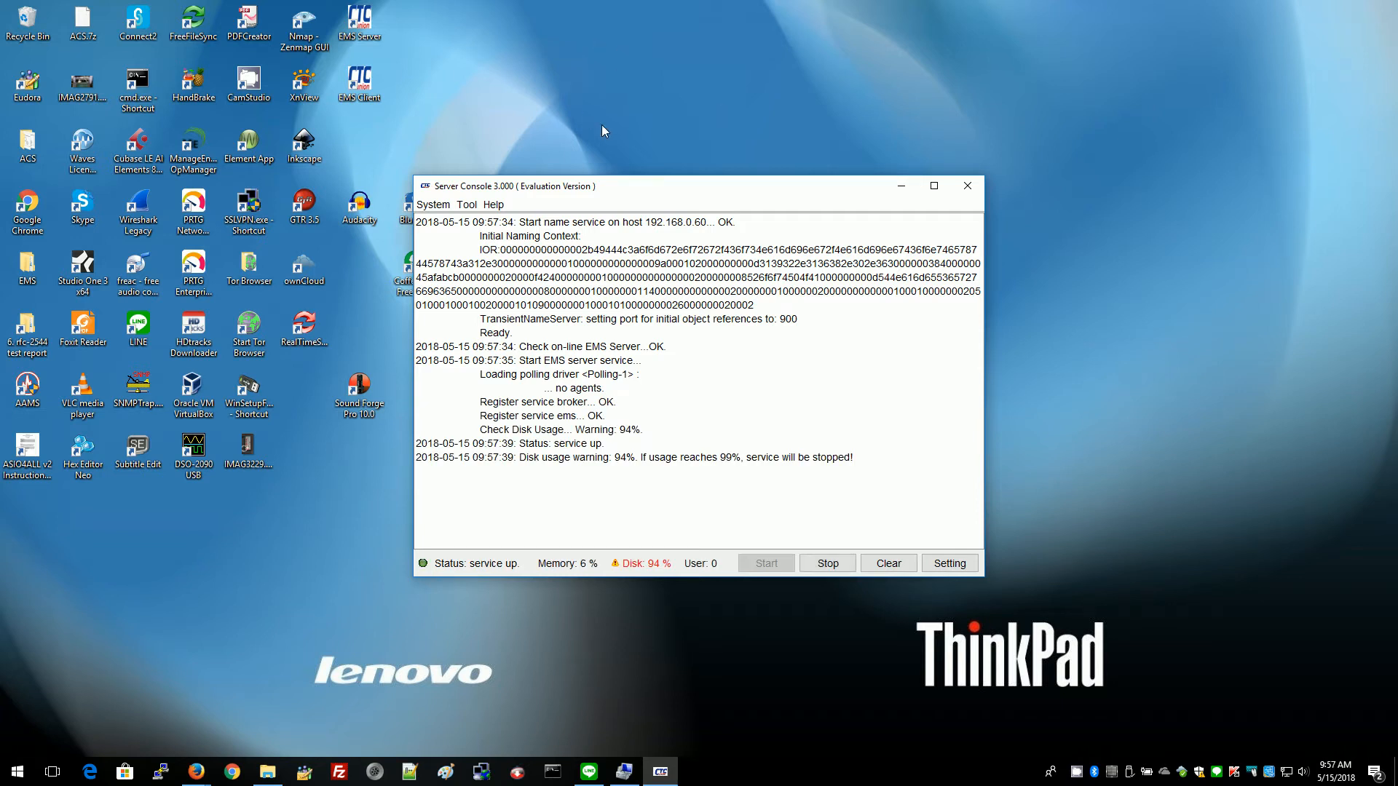
Open the EMS Admin Console from Setting and log in with the administrator password.
click(952, 564)
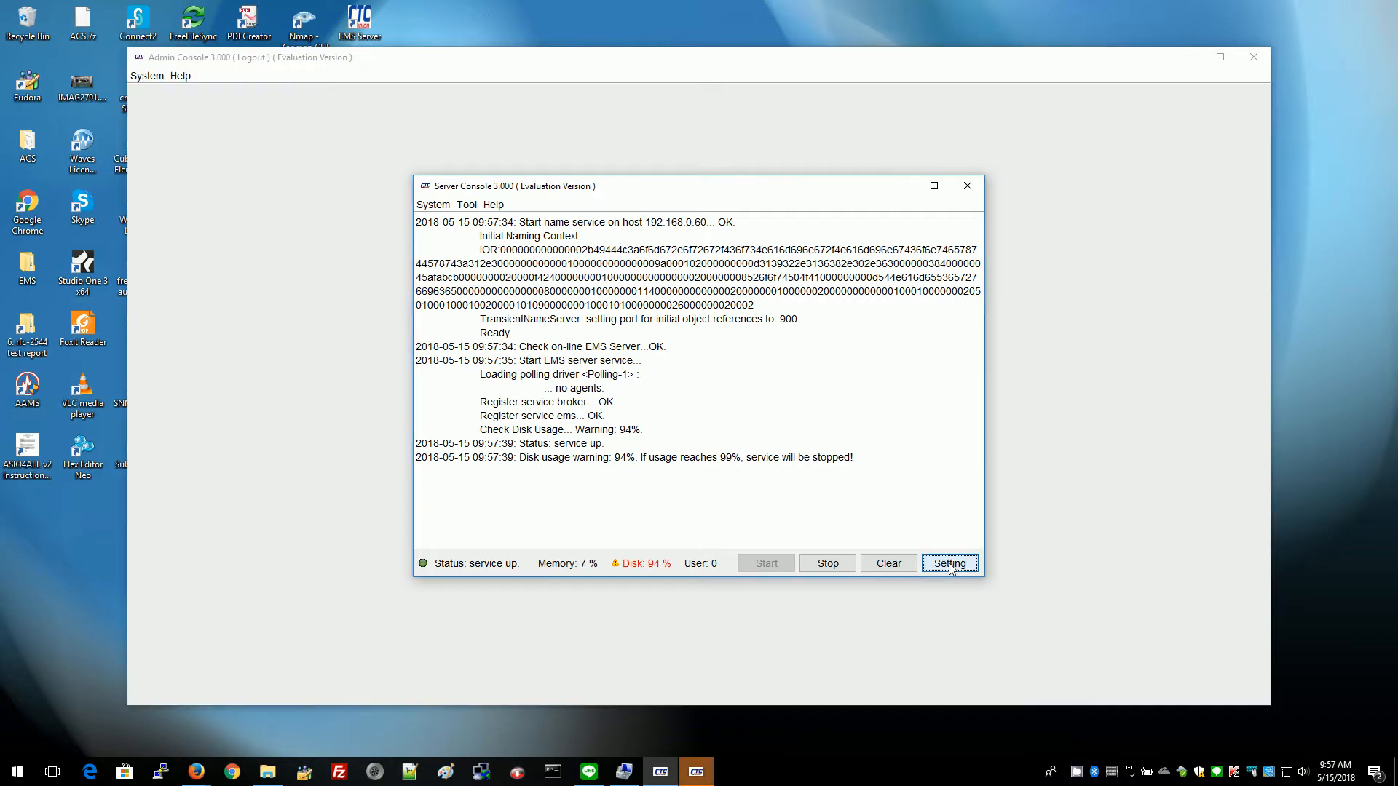
click(535, 70)
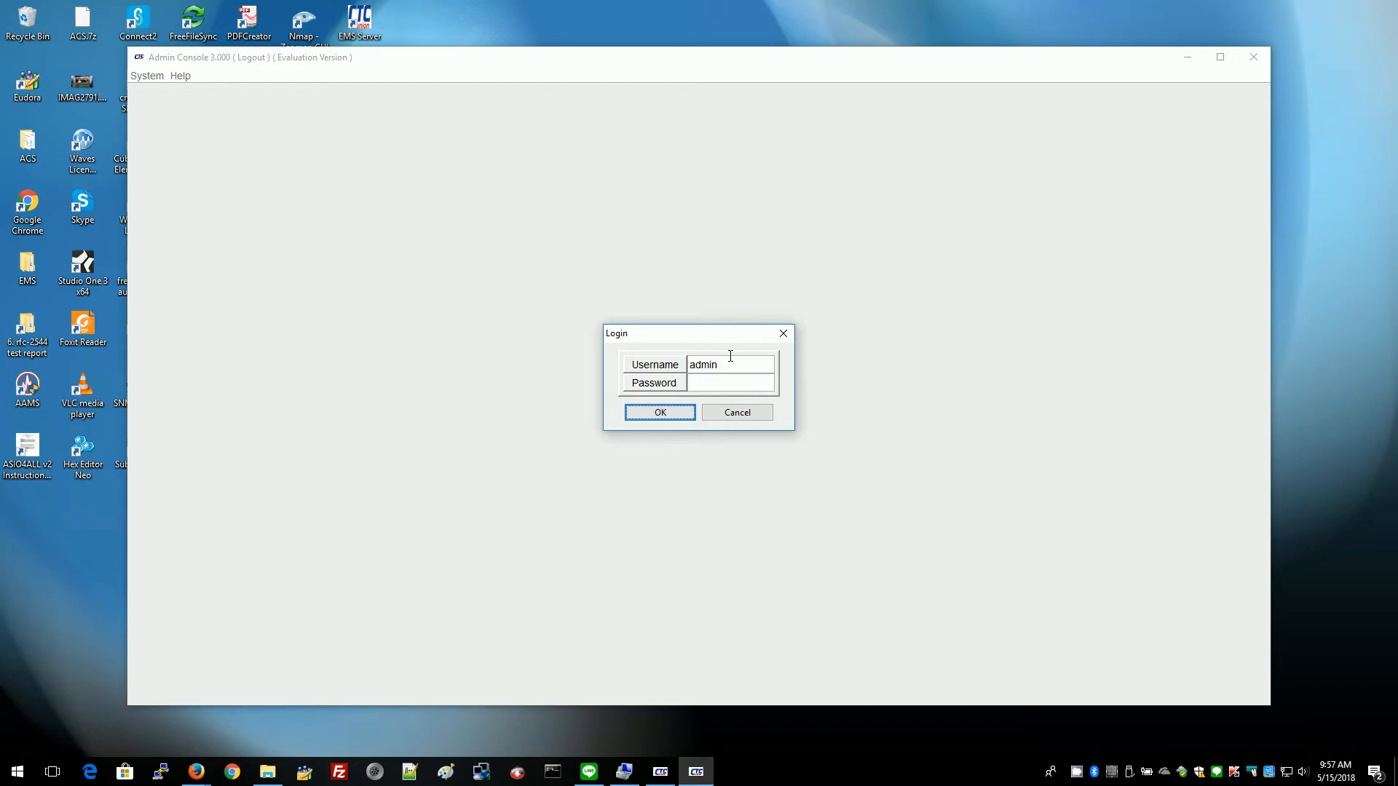
click(713, 384)
text(1234)
click(684, 414)
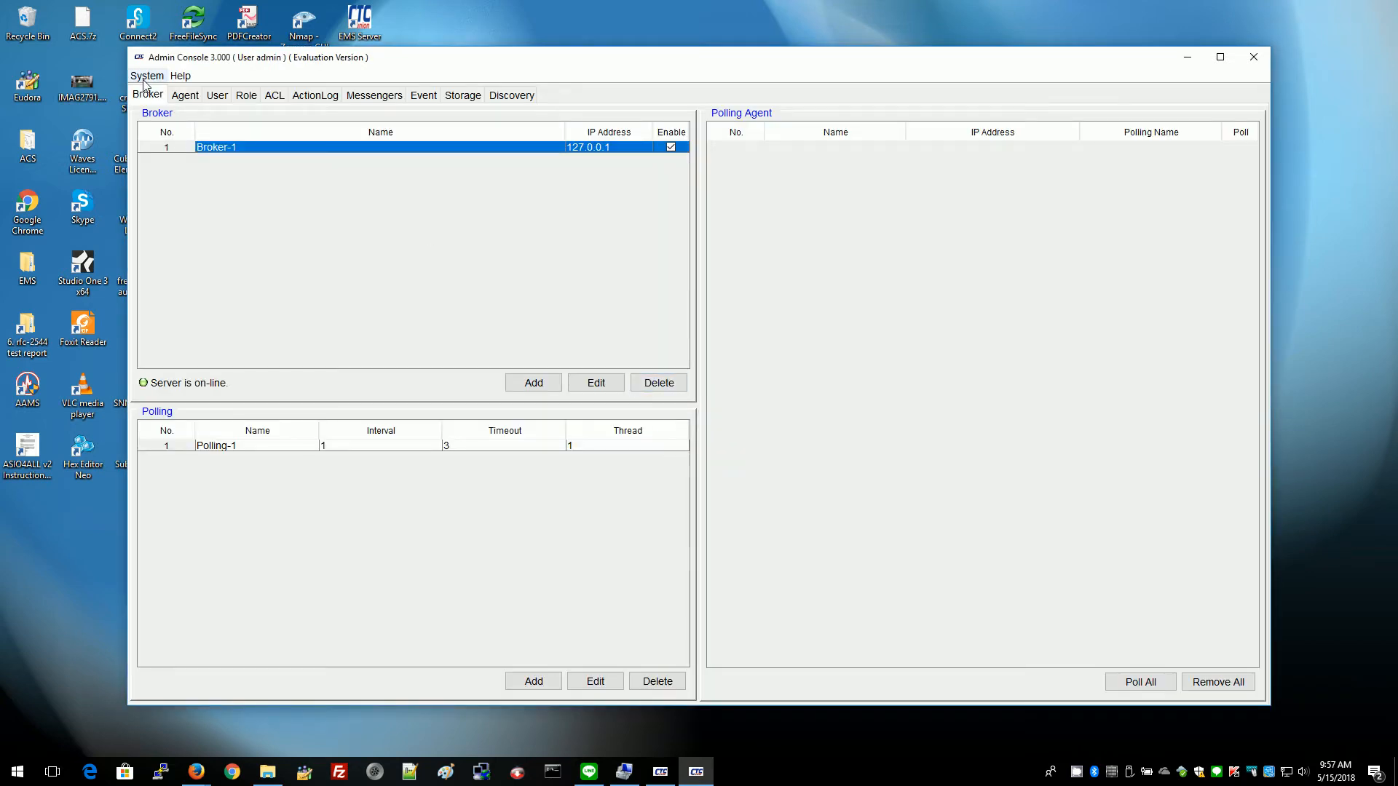
Go to the Discovery tab, then the Agent tab to view the empty agent list.
click(516, 98)
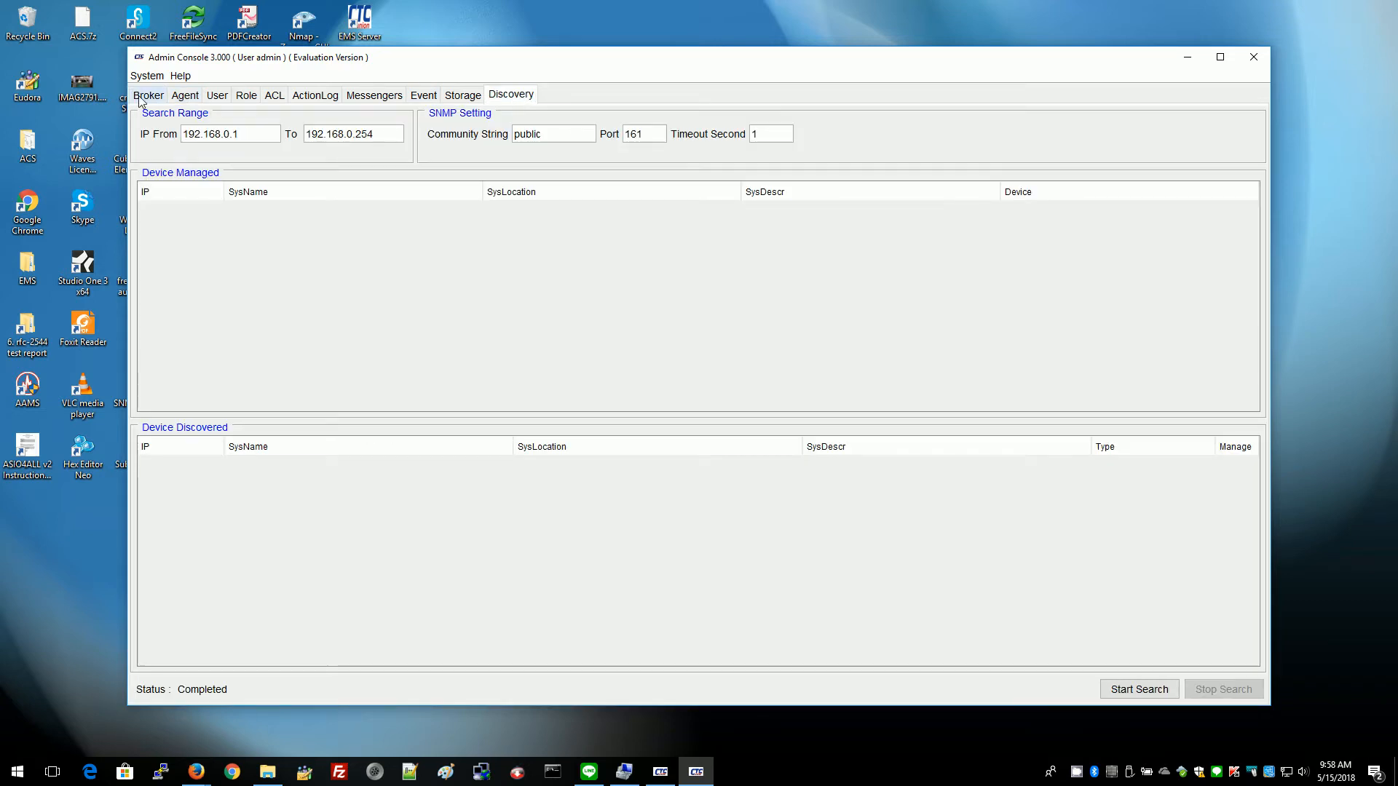
click(187, 95)
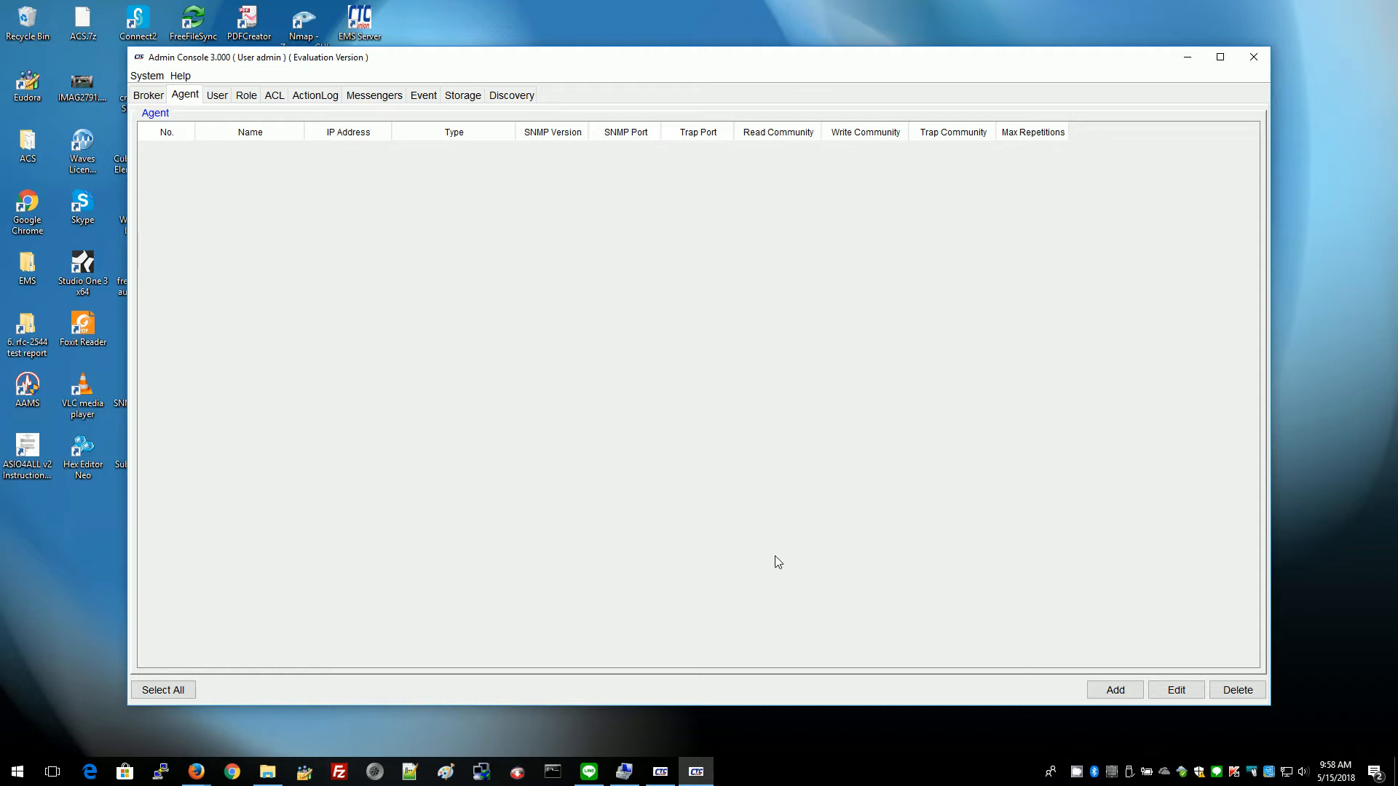
Add a new agent named IGS404SM with address 192.168.0.250.
click(1116, 690)
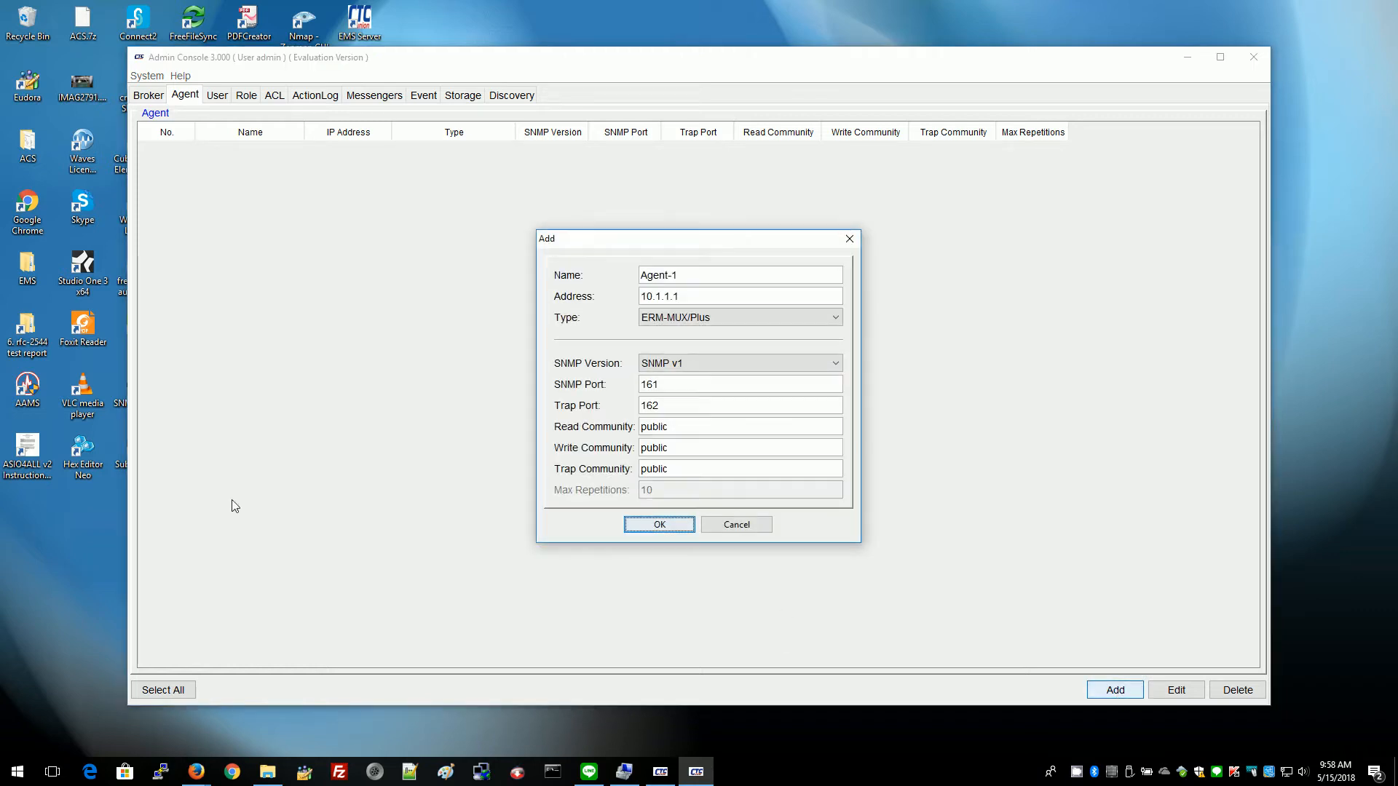
drag(685, 275, 607, 277)
text(IGS404SM)
drag(695, 296, 593, 299)
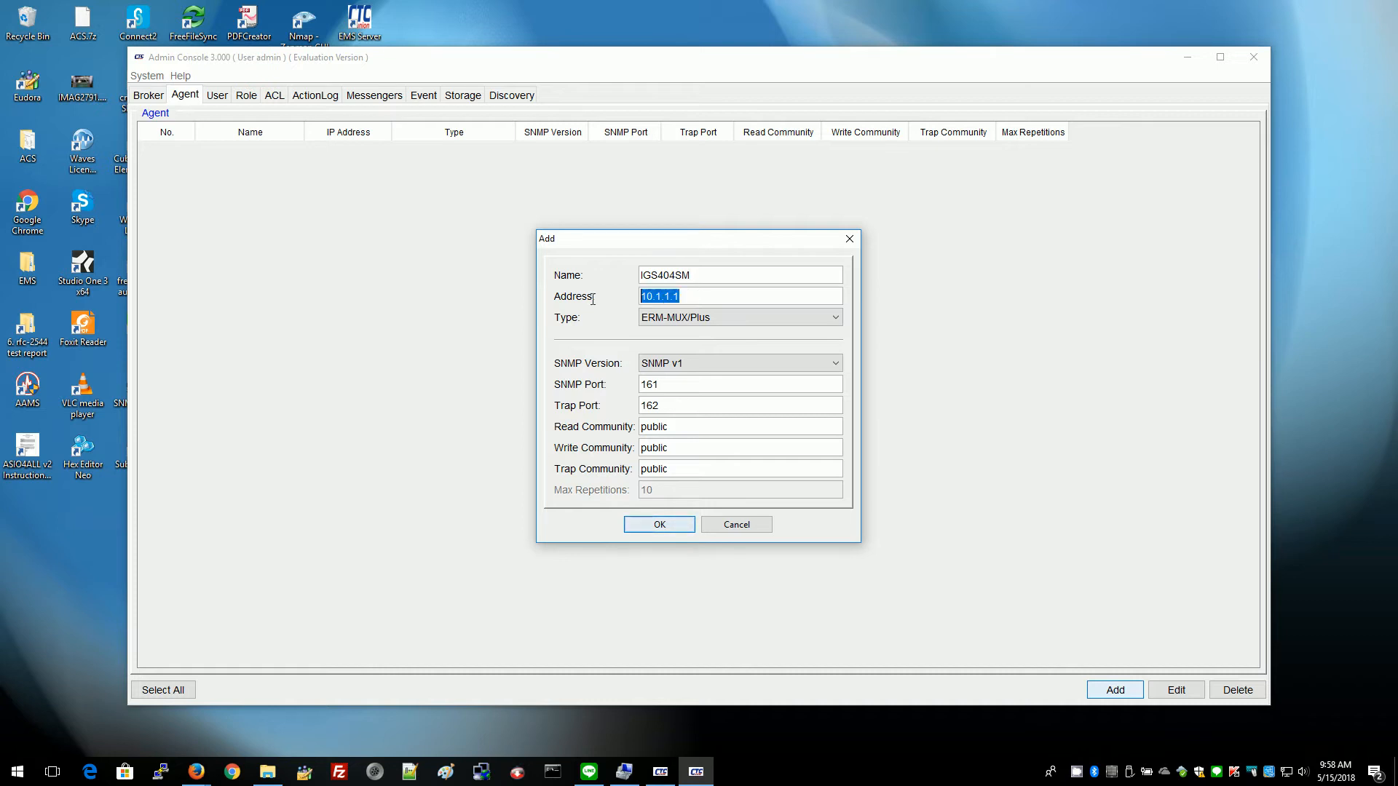
text(192.168.0.250)
click(712, 322)
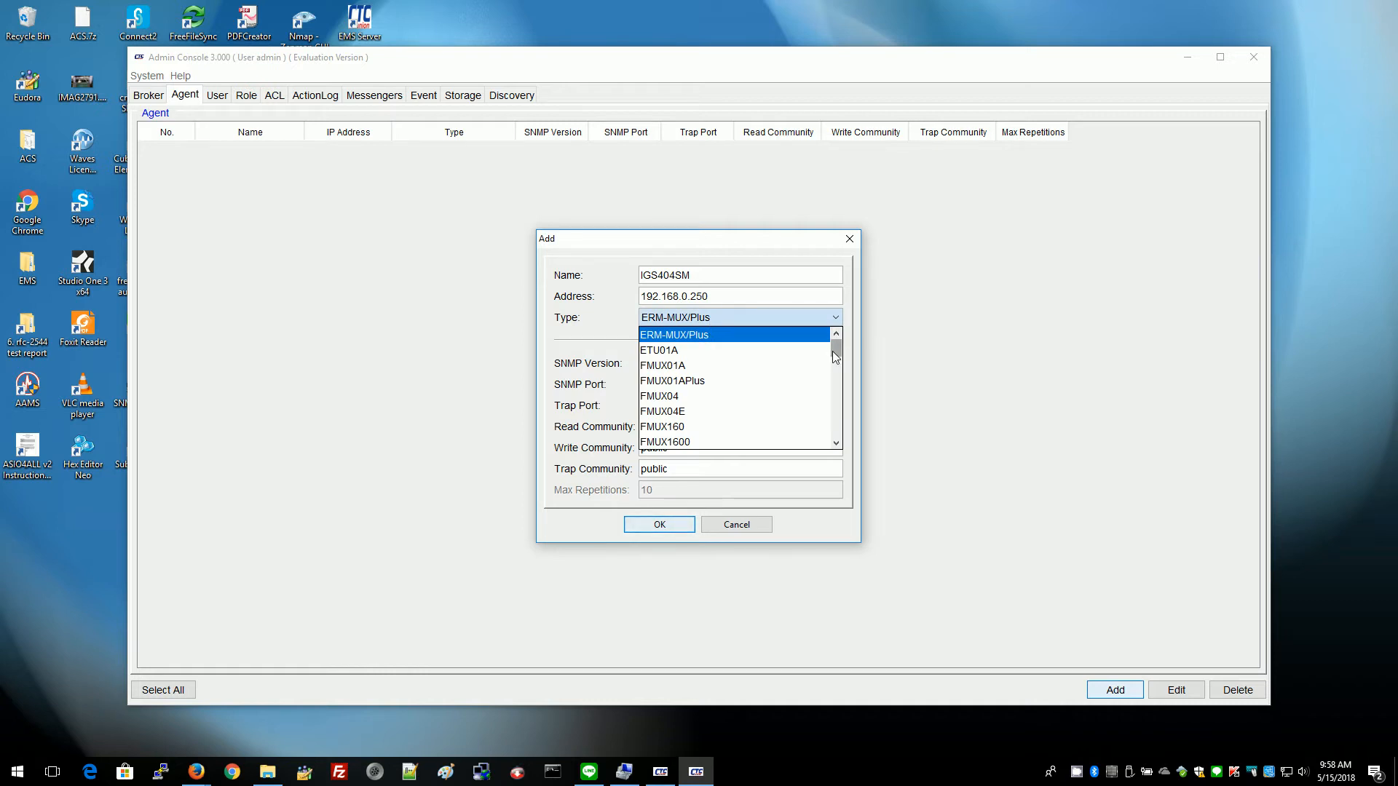
drag(835, 353, 845, 400)
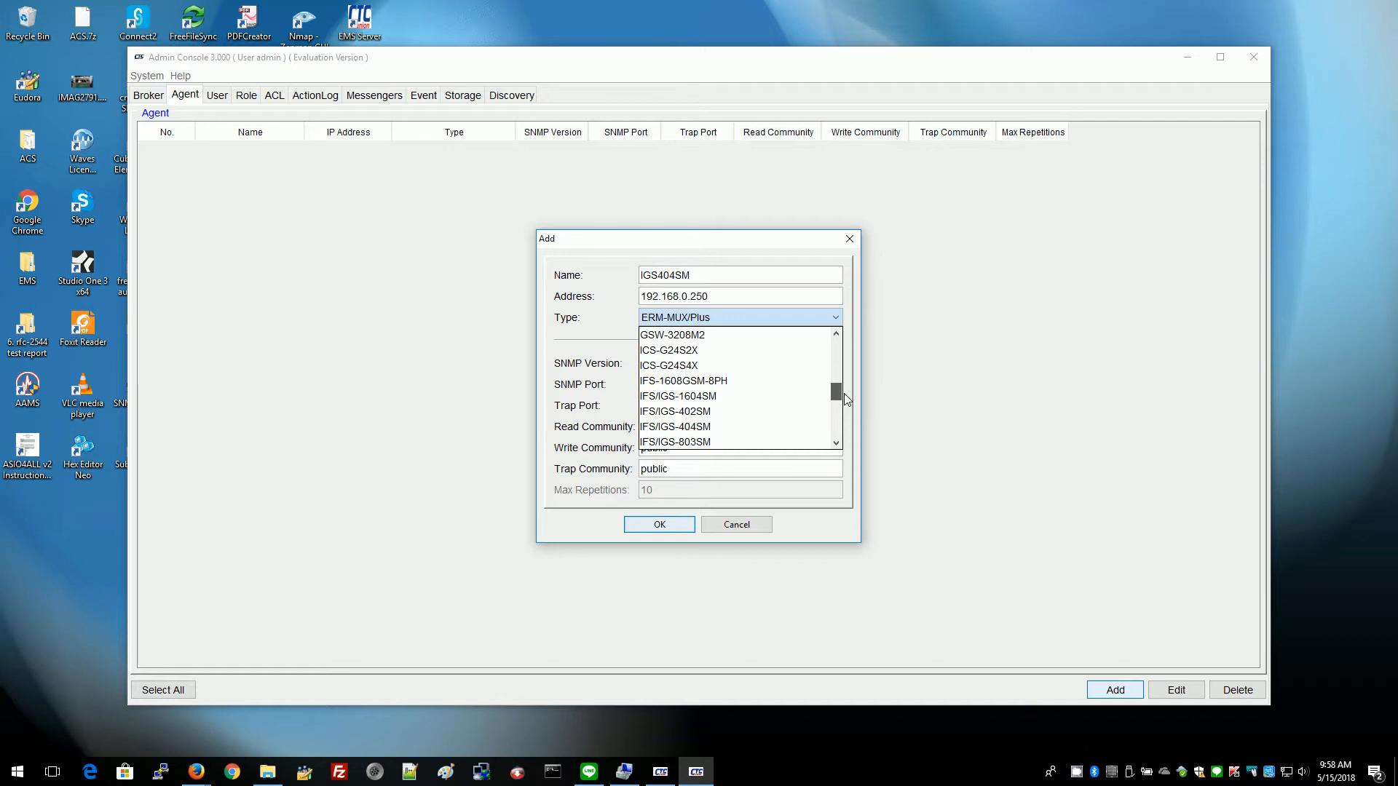
drag(845, 393, 845, 402)
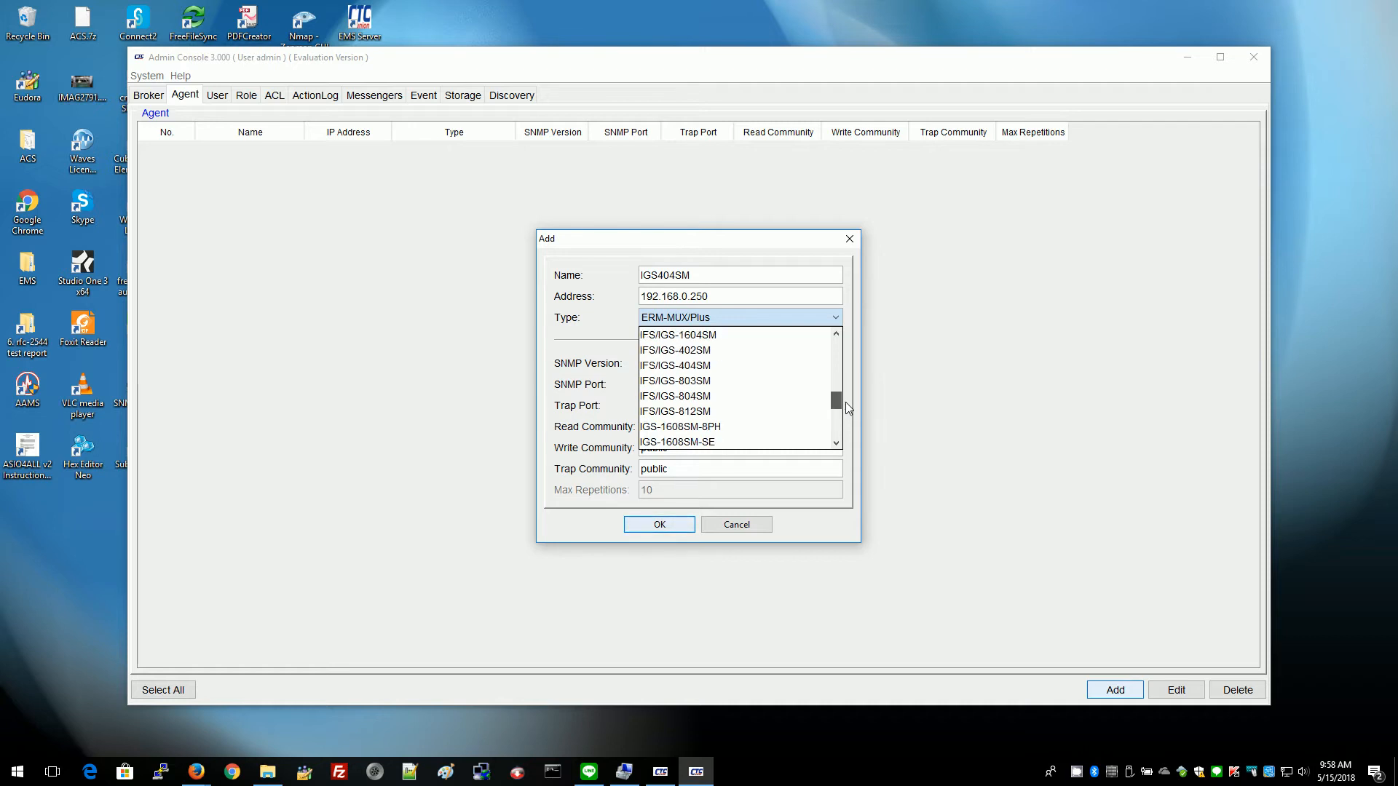
click(706, 367)
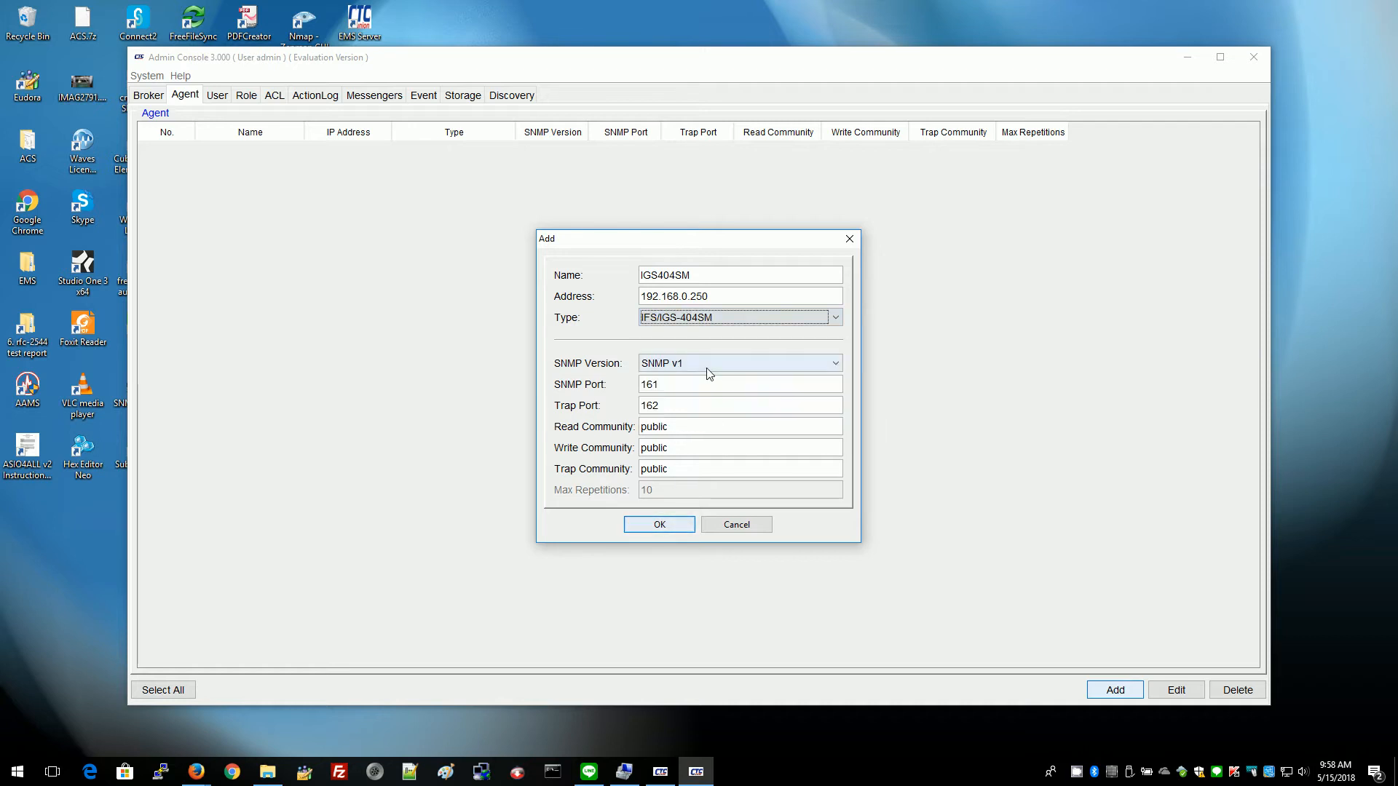
click(703, 364)
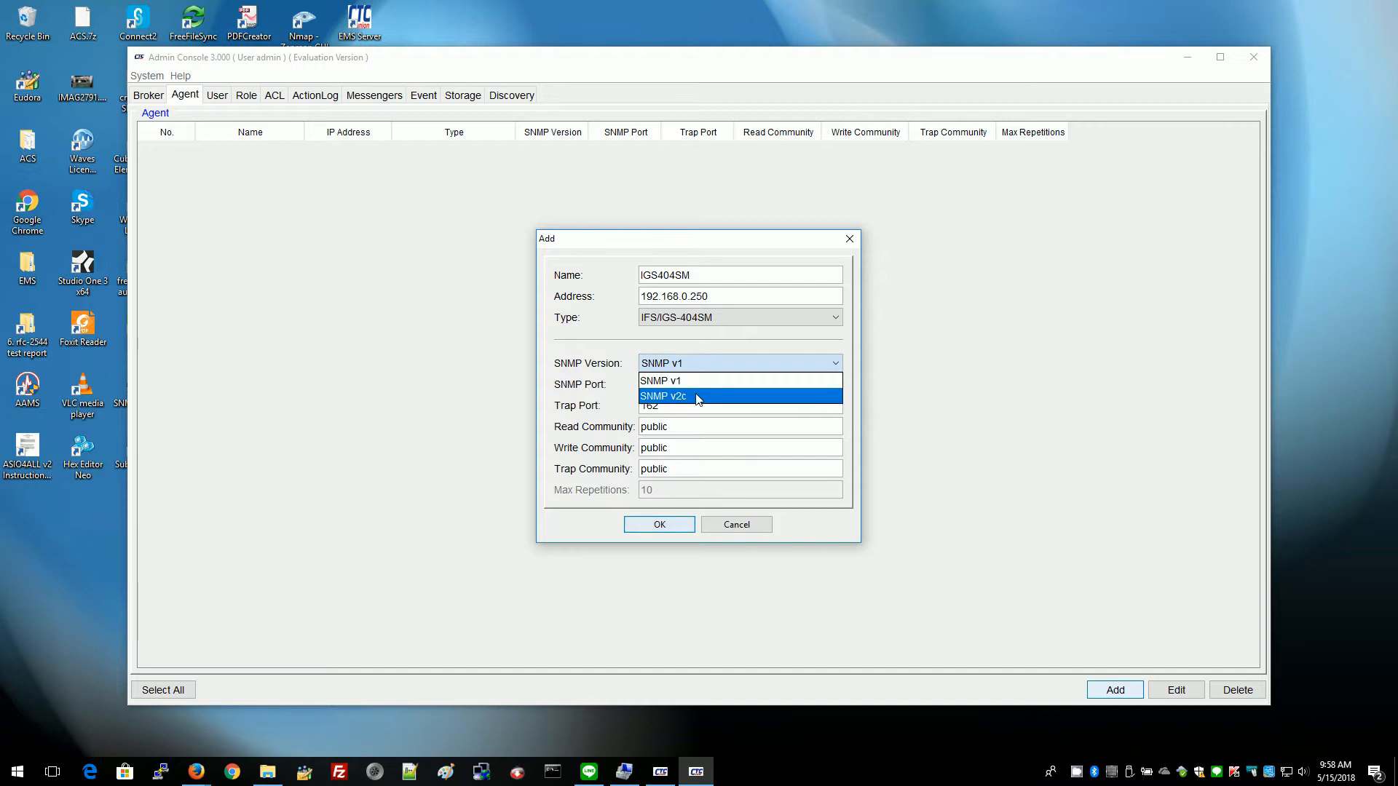
click(701, 390)
drag(668, 447, 626, 447)
text(pri)
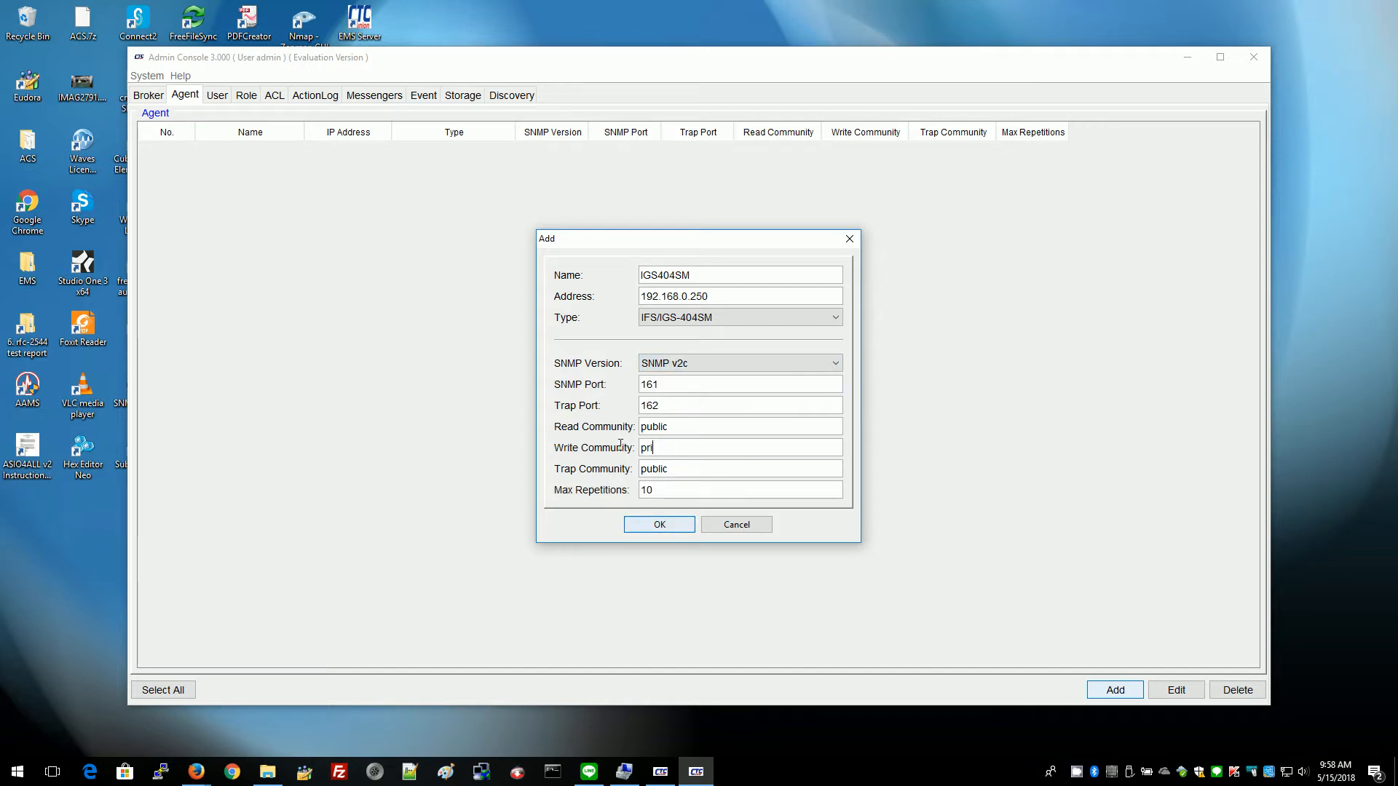
text(vate)
click(667, 529)
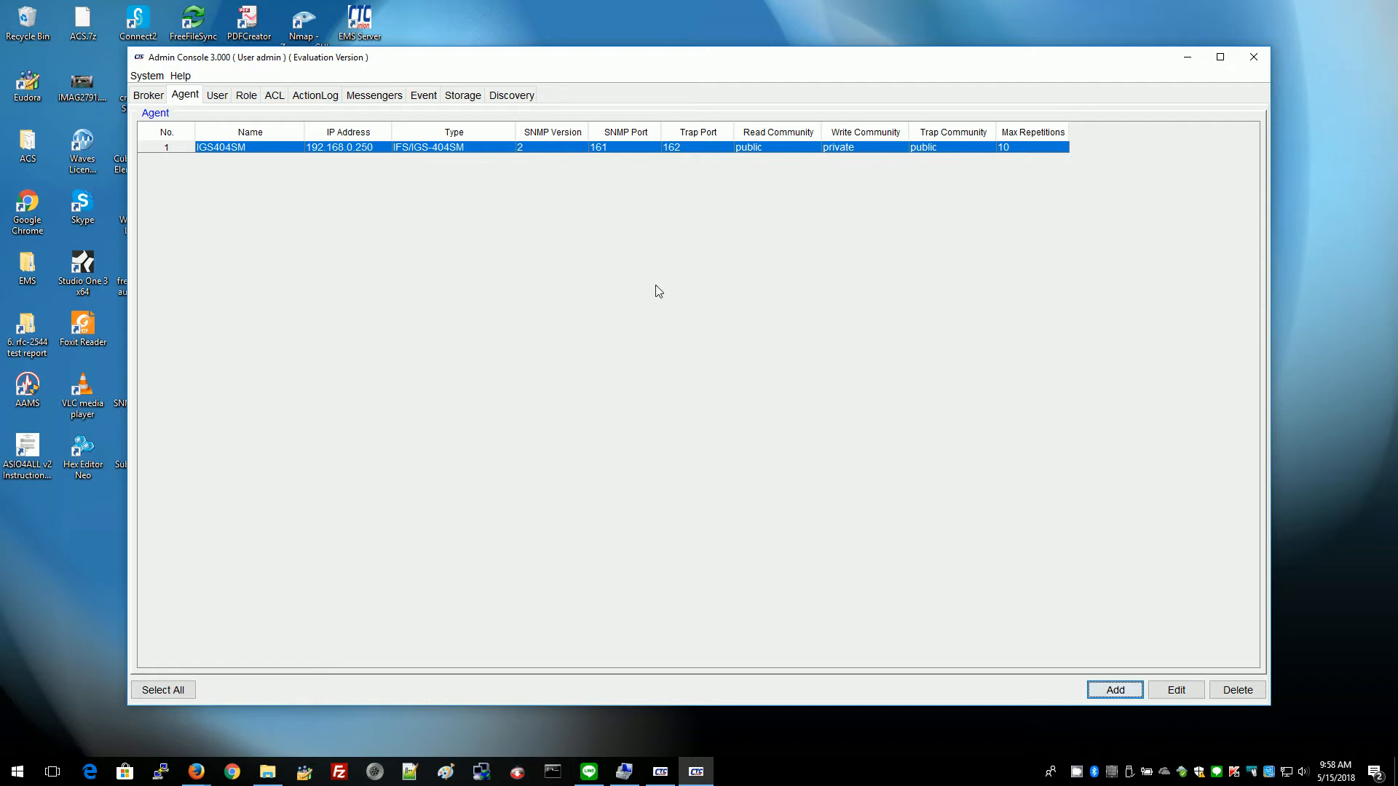
Delete the IGS404SM agent, confirm, and return to the Discovery page.
click(1237, 693)
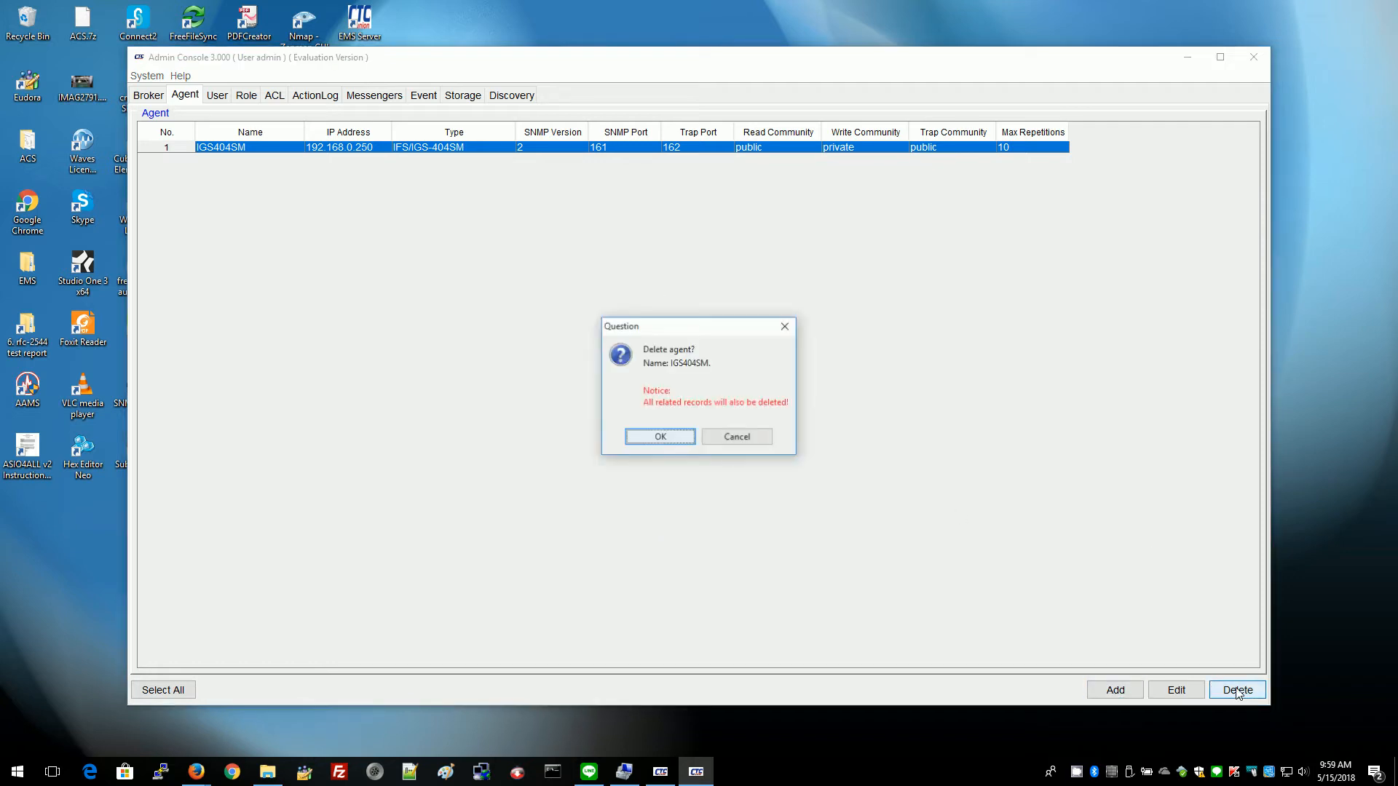
click(661, 438)
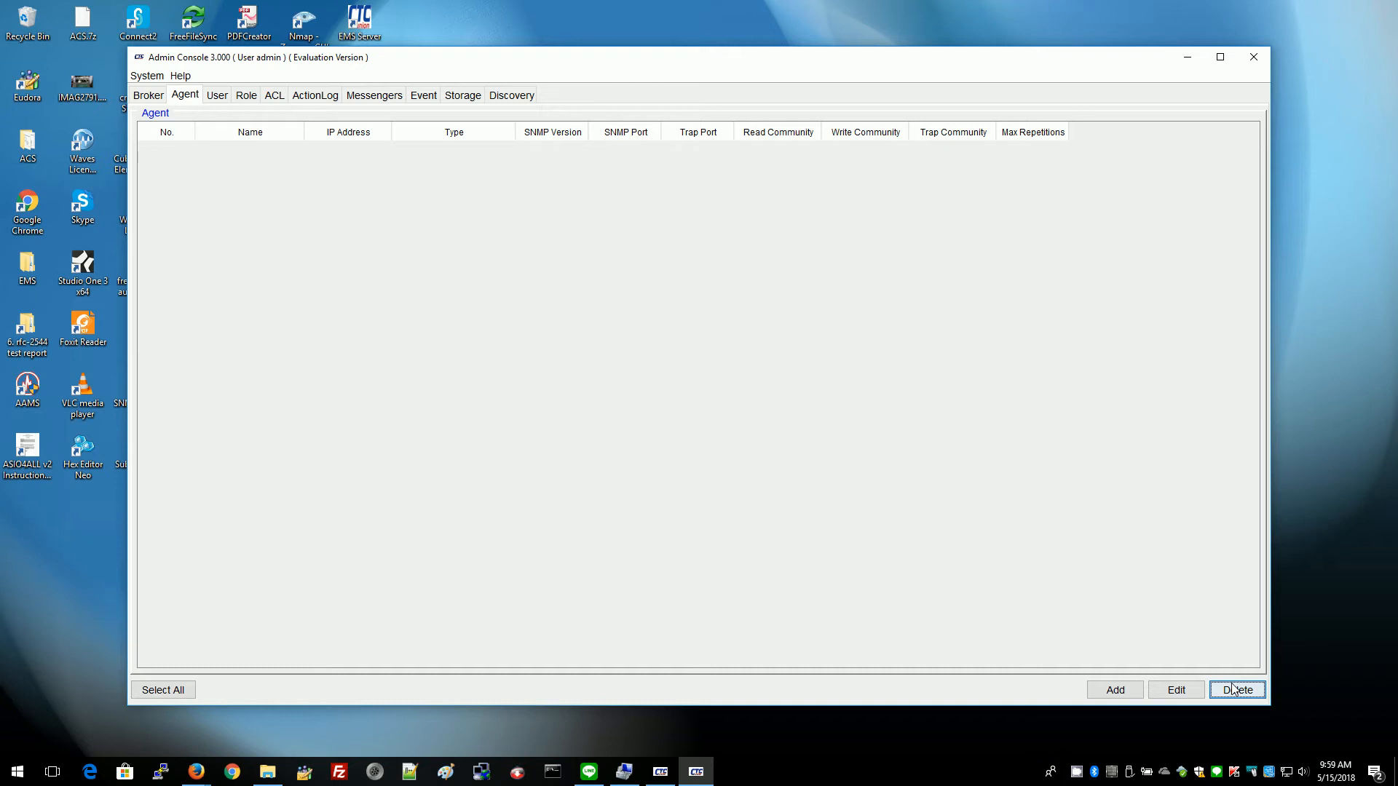
click(509, 95)
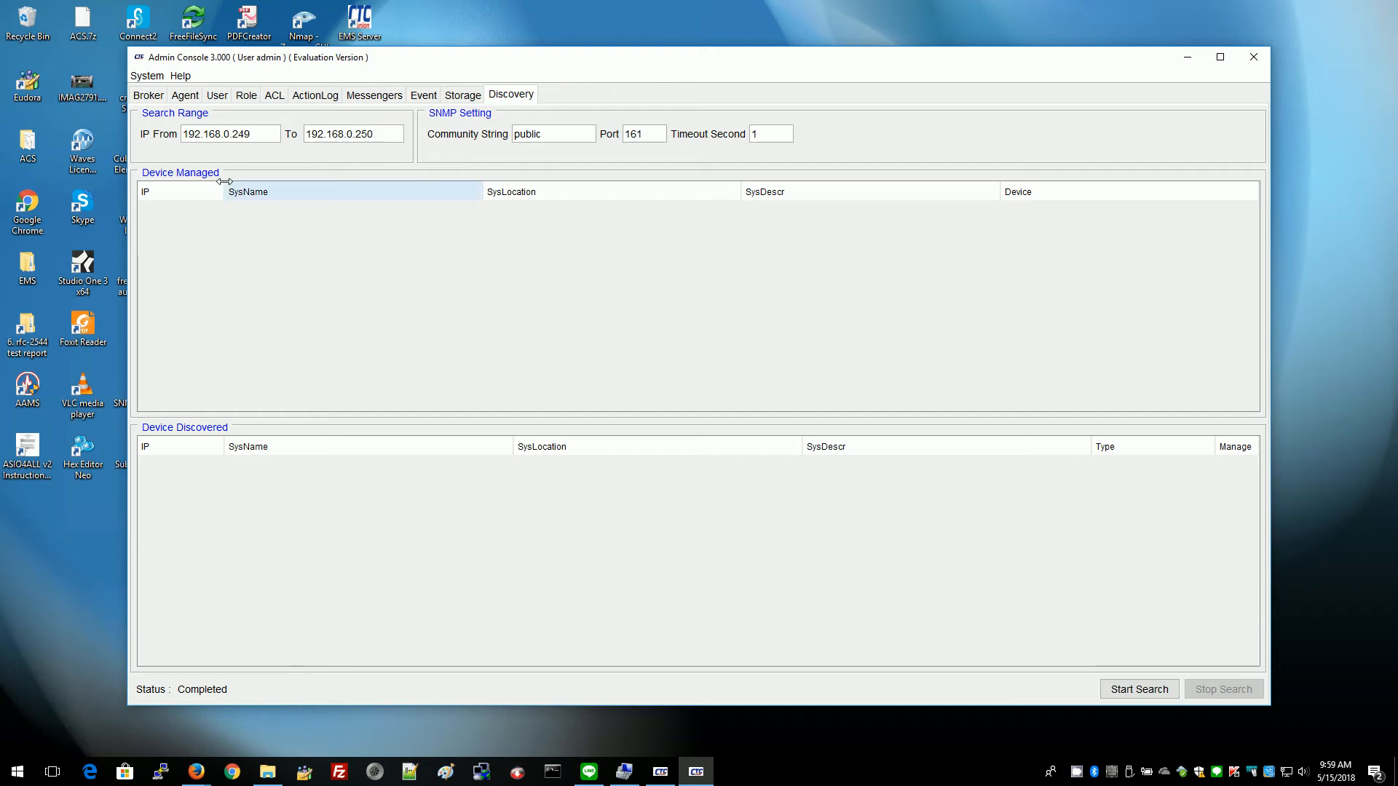
Search the range, manage 192.168.0.250 with trap community 'public', and add it as I404SM-250.
click(1130, 689)
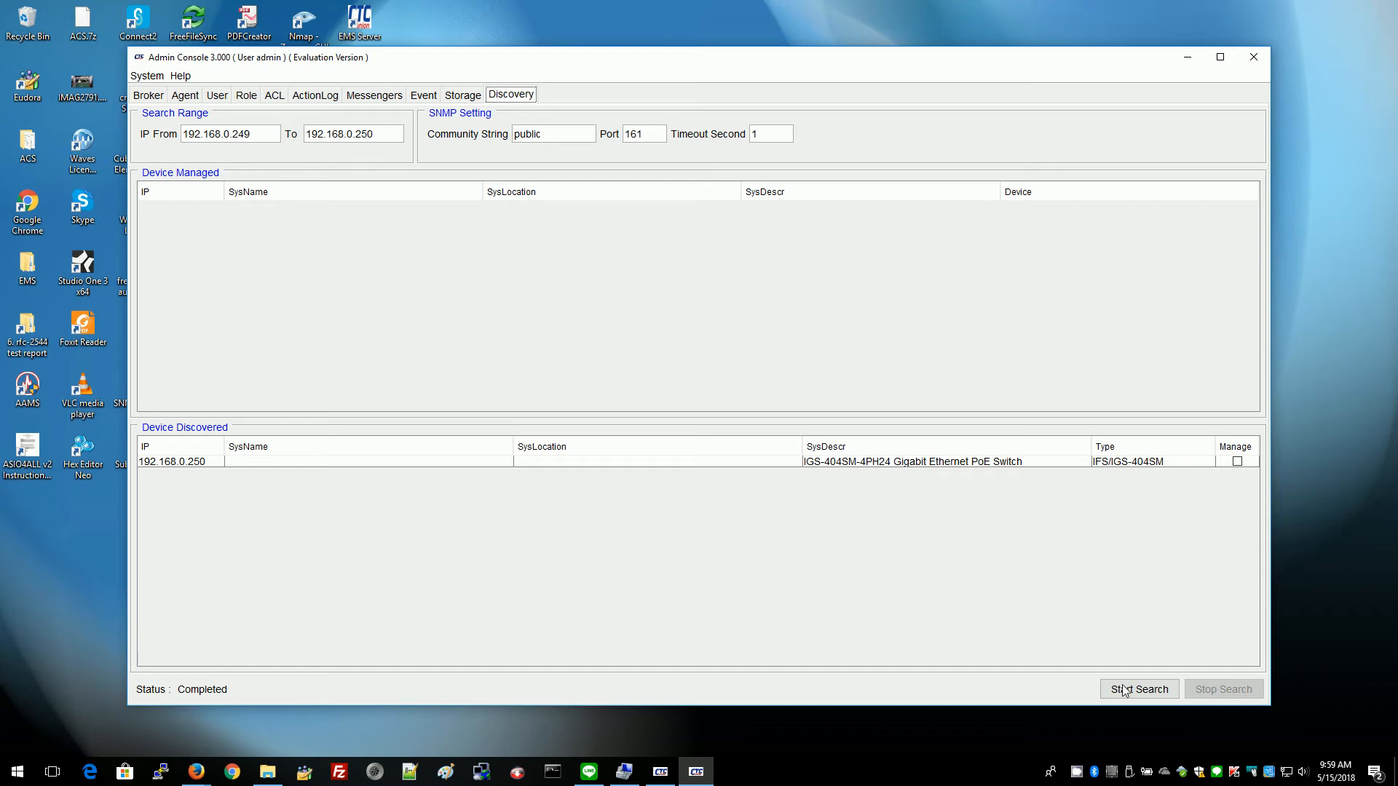
click(1237, 461)
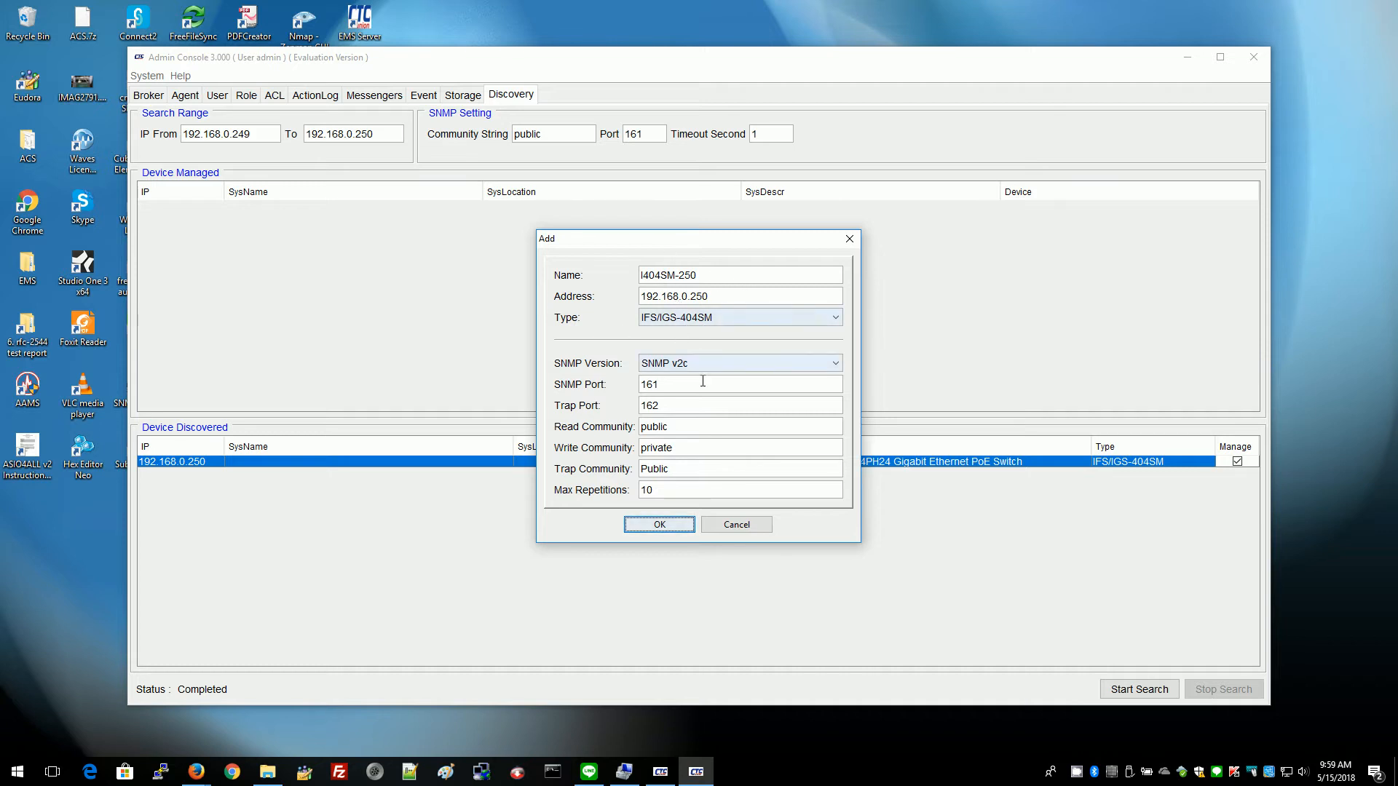
click(649, 471)
key(BackSpace)
text(p)
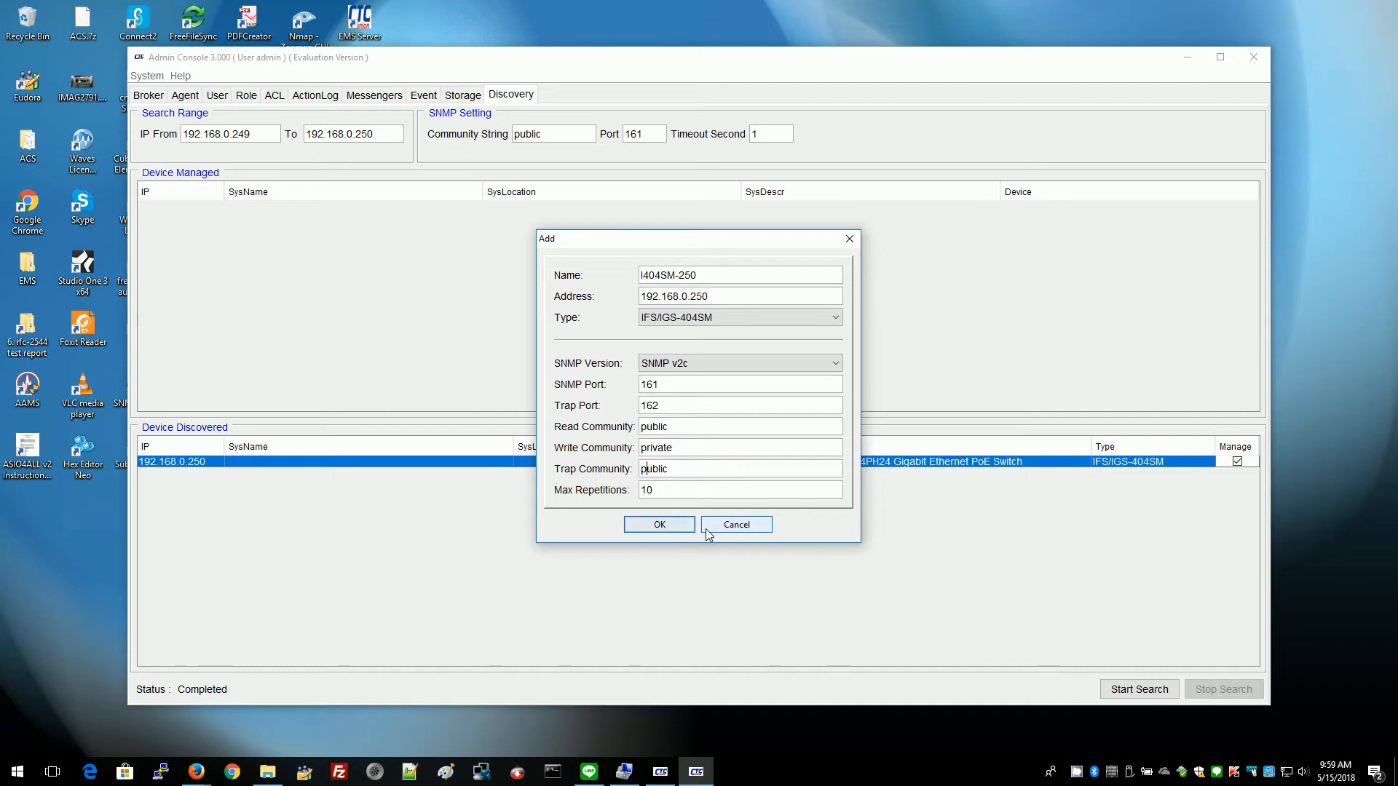
click(658, 530)
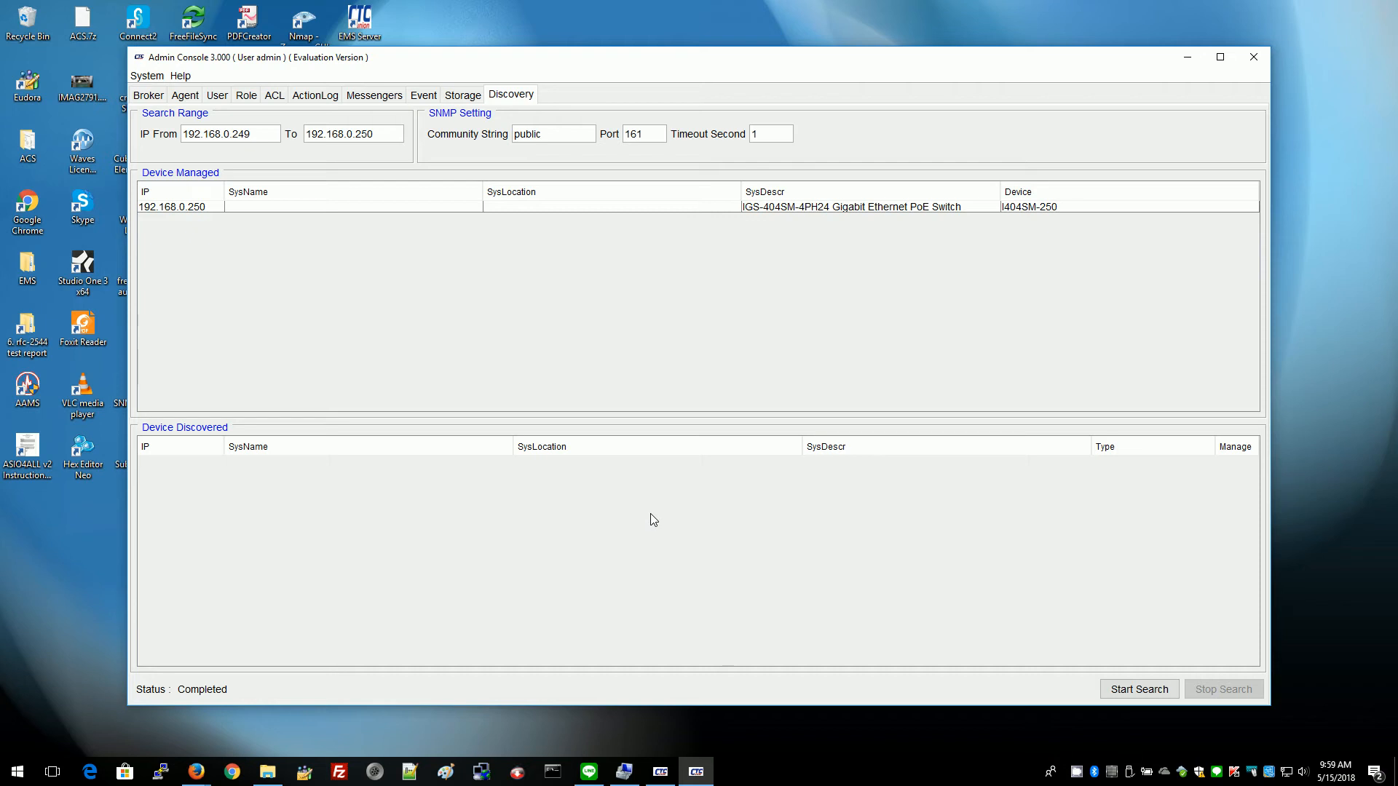
Tick Poll for agent I404SM-250 (192.168.0.250) on the Broker tab and confirm the Polling-1 schedule.
click(187, 99)
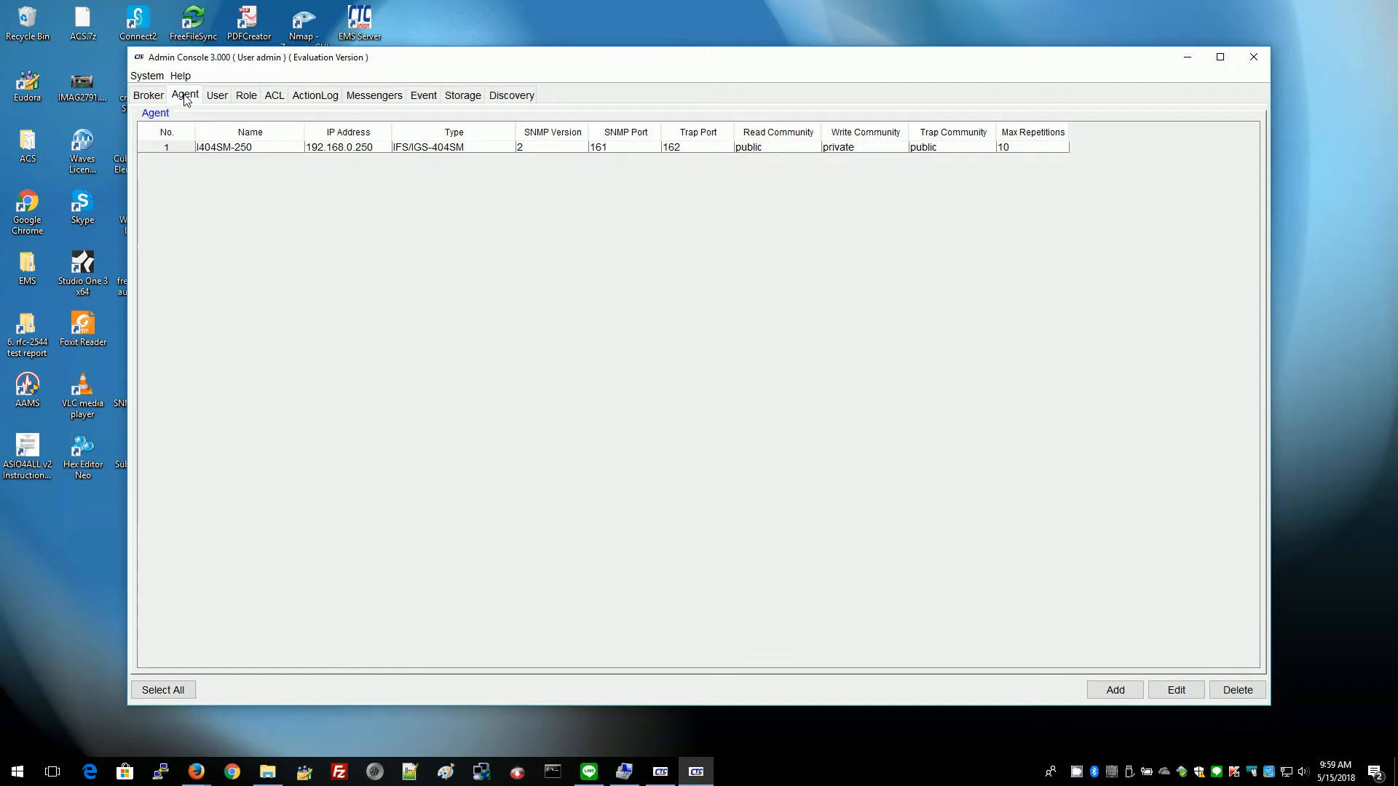
click(149, 99)
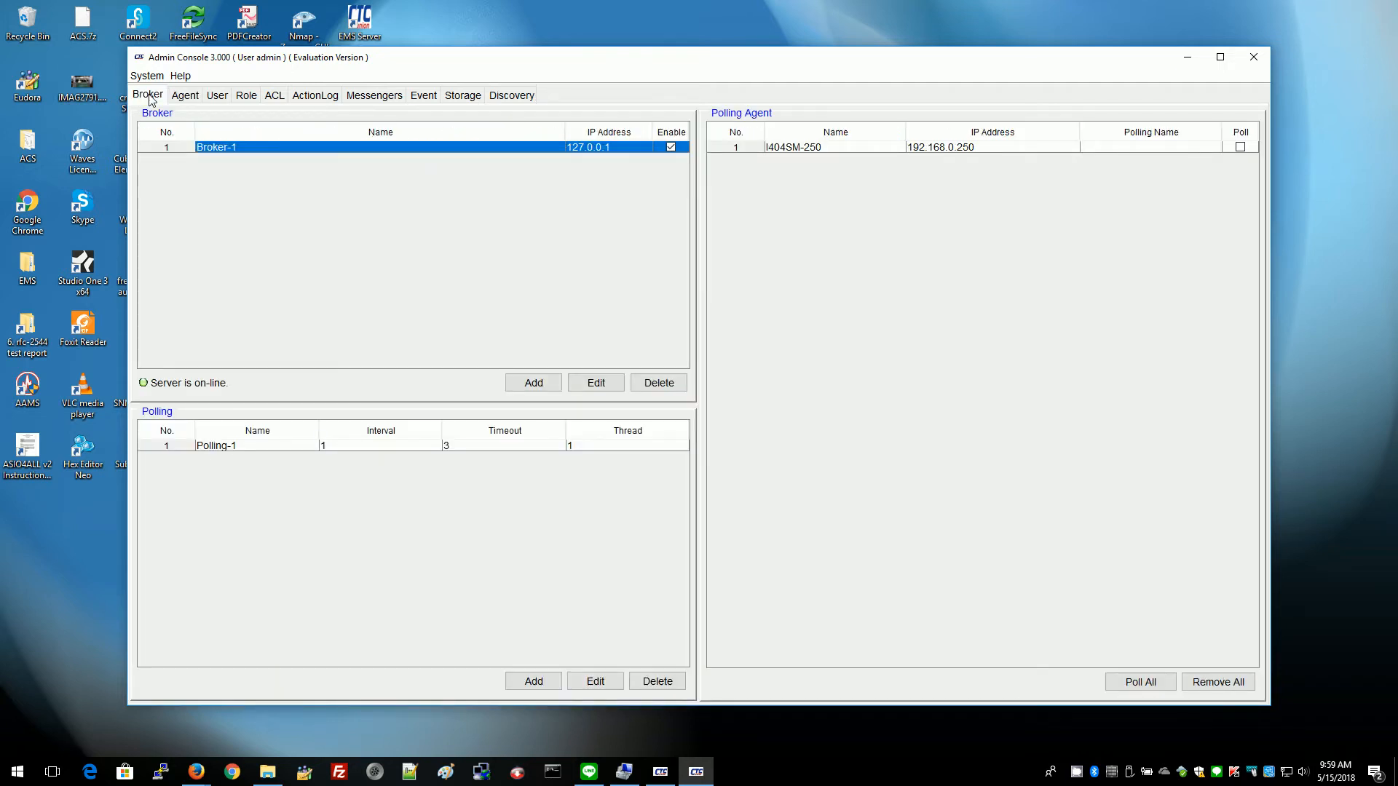
click(1240, 147)
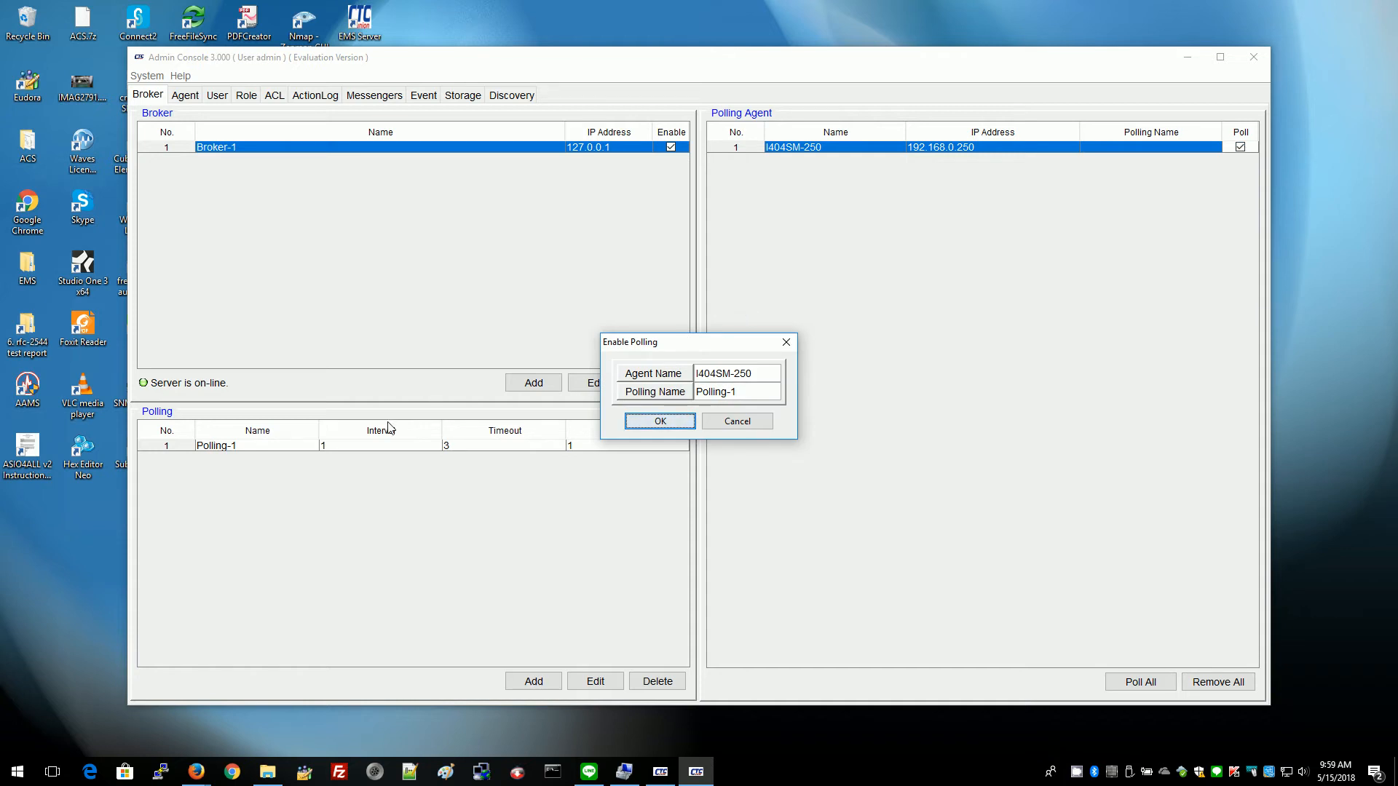
click(660, 421)
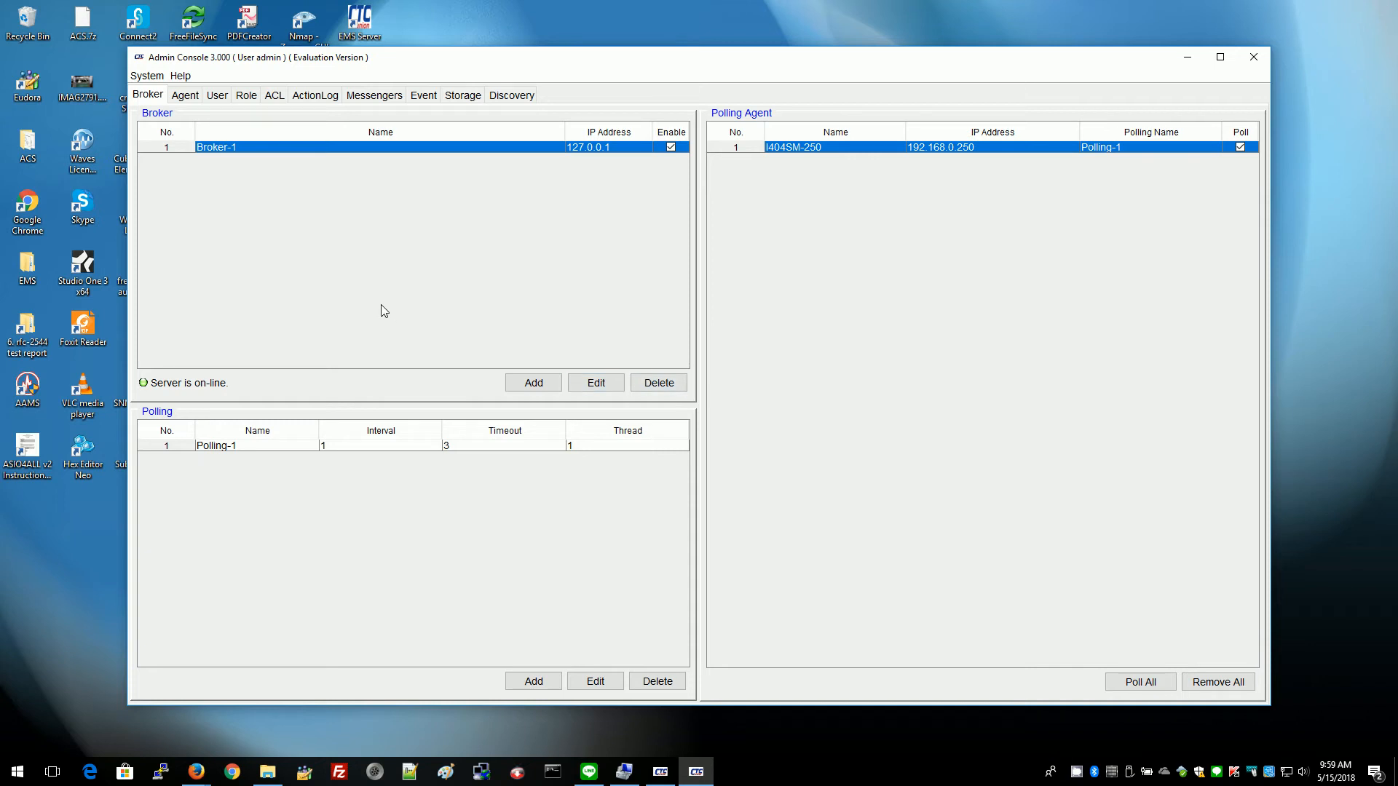
Check the Server Console's Add Agent log line for I404SM-250, then minimise Admin Console and Server Console.
mouse_move(655, 778)
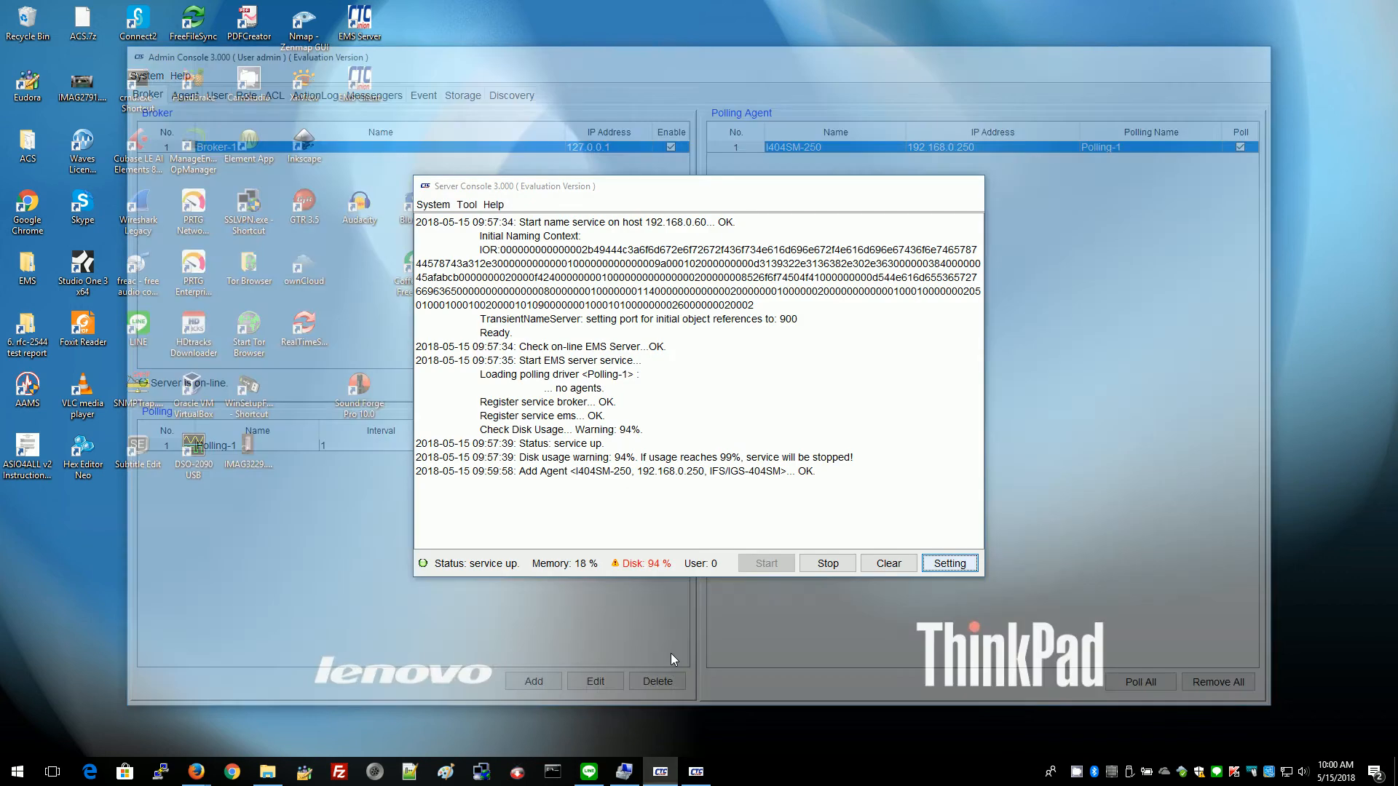
click(671, 655)
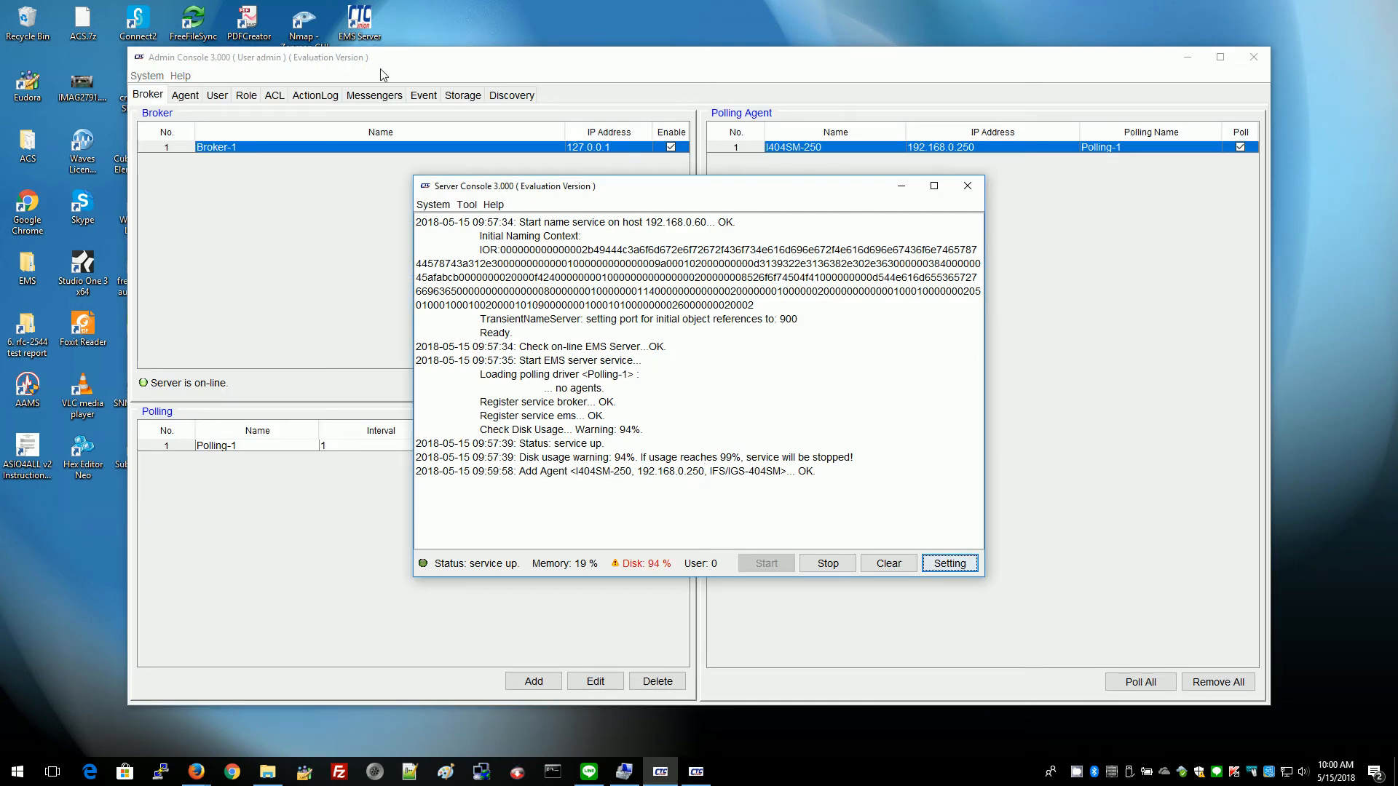
click(1187, 57)
click(1188, 57)
click(902, 185)
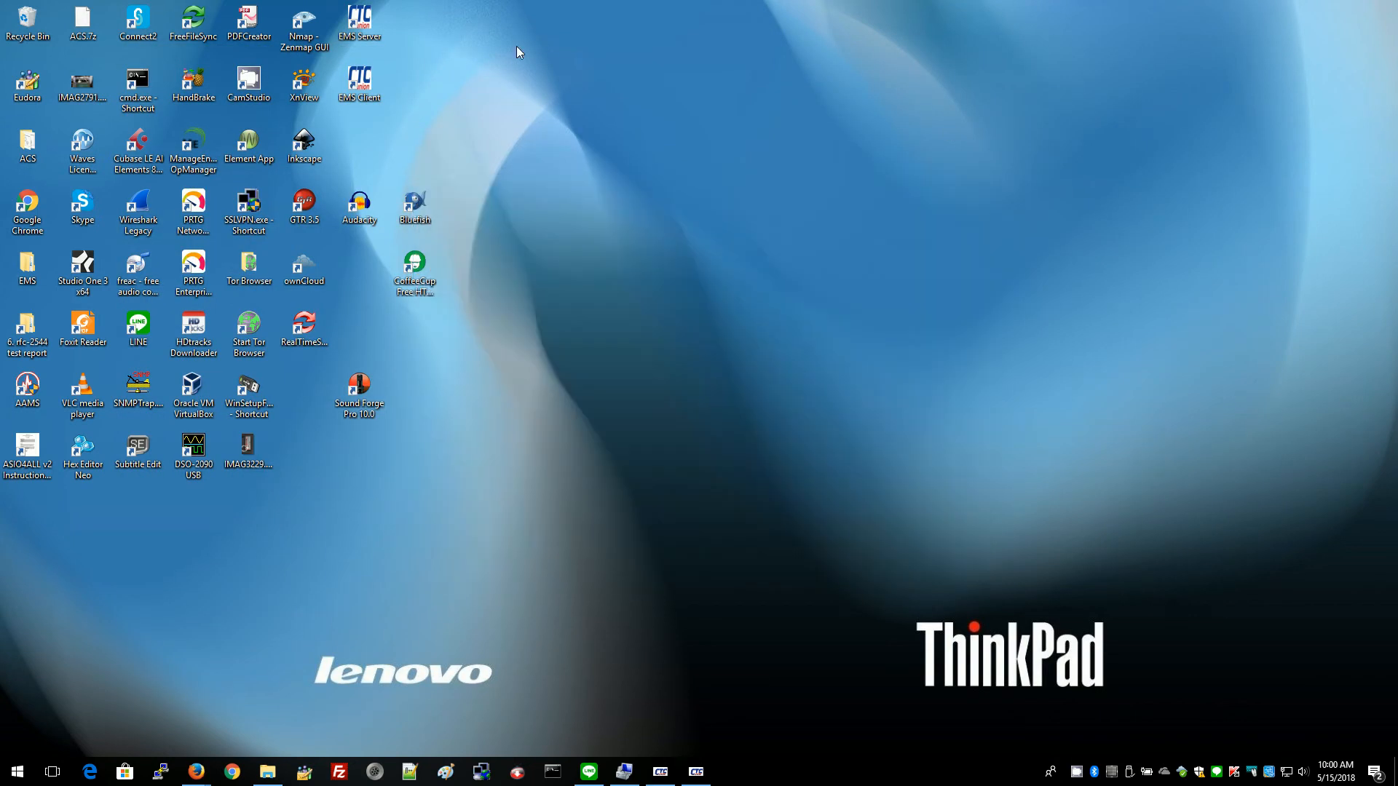
Launch the EMS Client from its desktop icon and log in as admin with the account password.
double_click(356, 80)
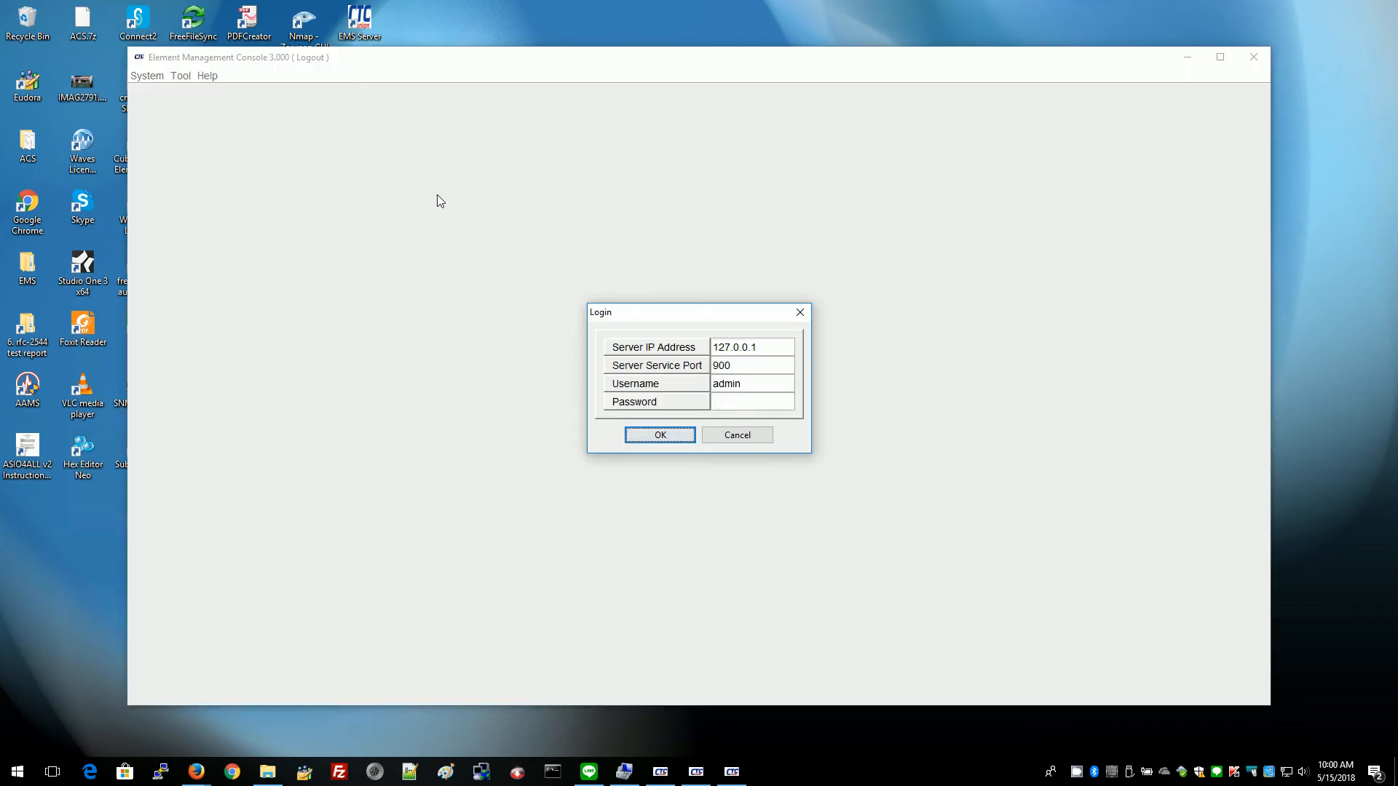
click(741, 401)
text(1234)
click(661, 435)
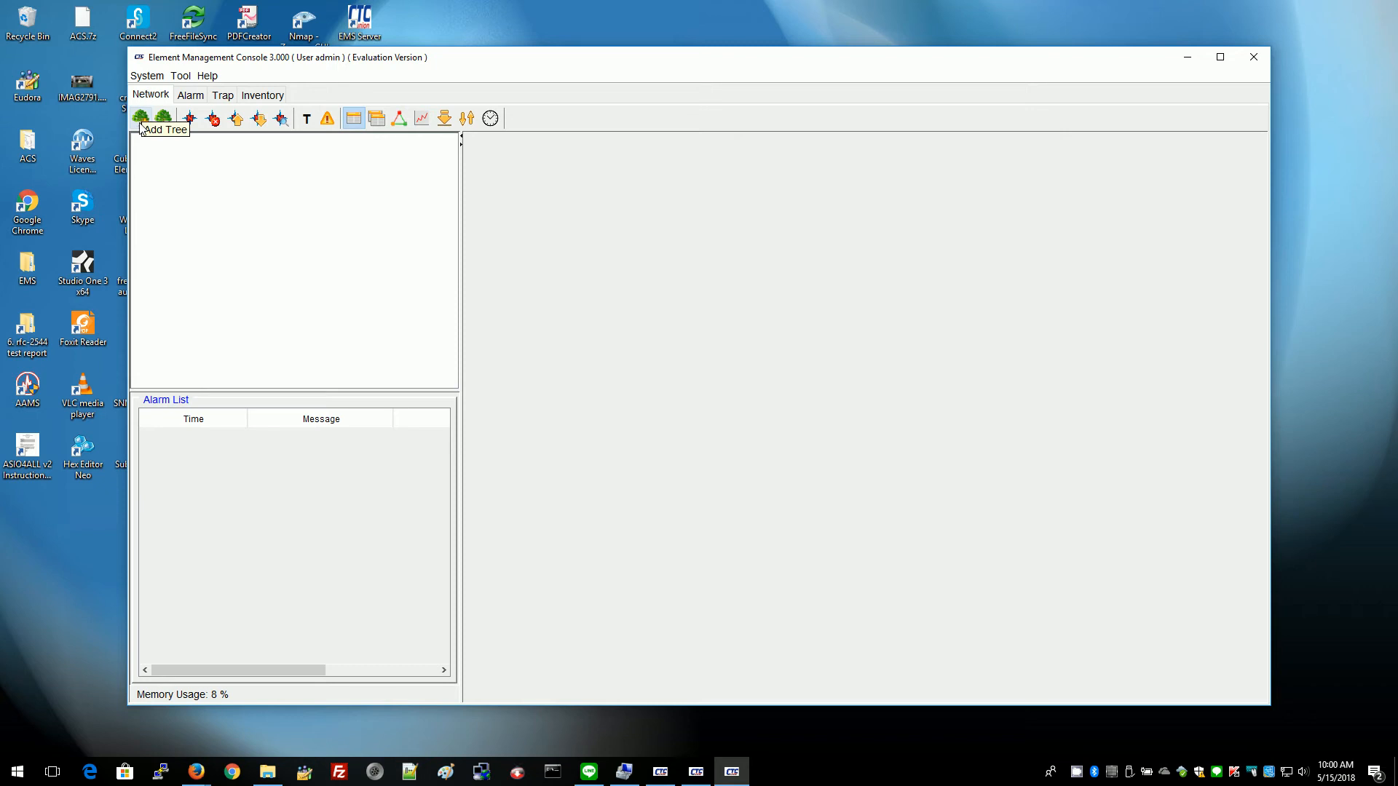
Create a new network tree named 'root' and select its root node.
click(141, 122)
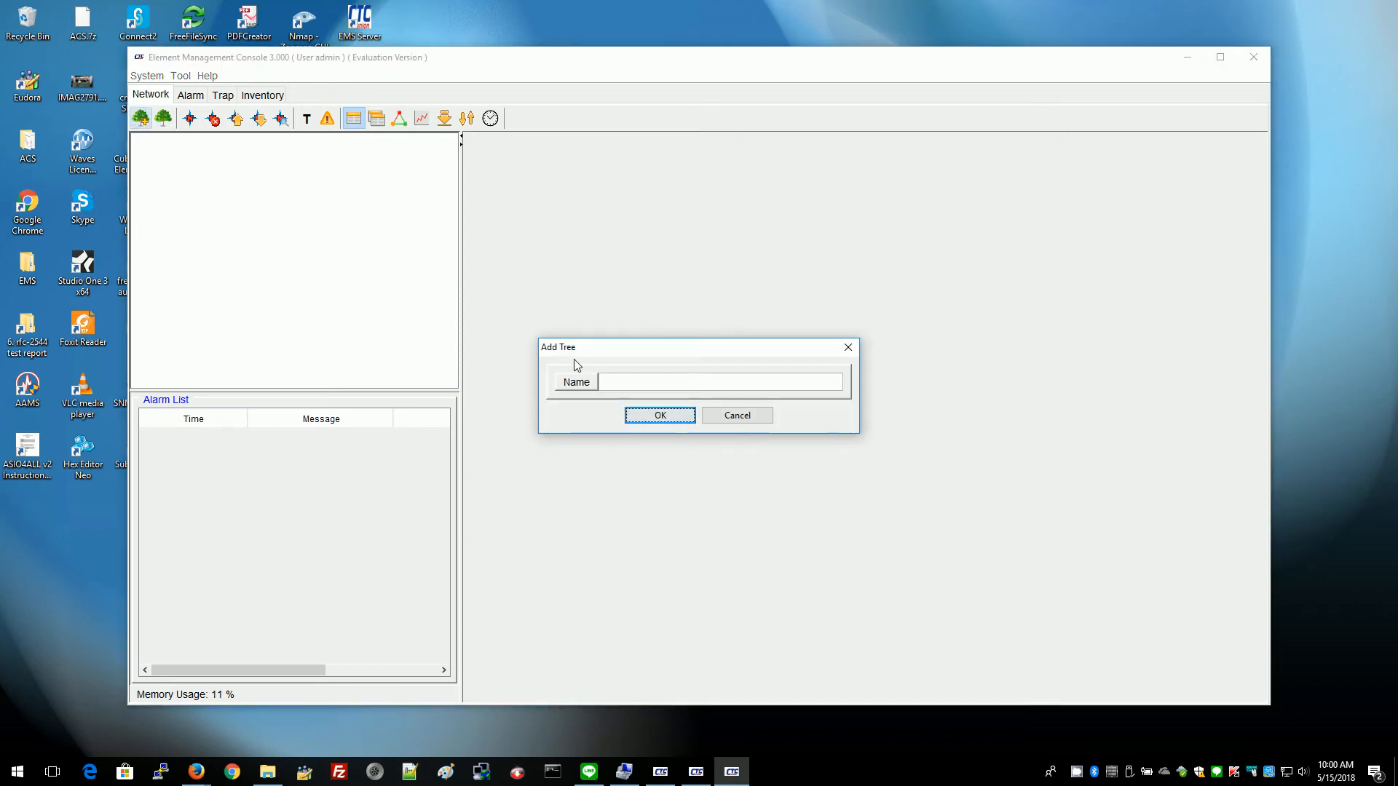
click(624, 380)
text(root)
click(657, 415)
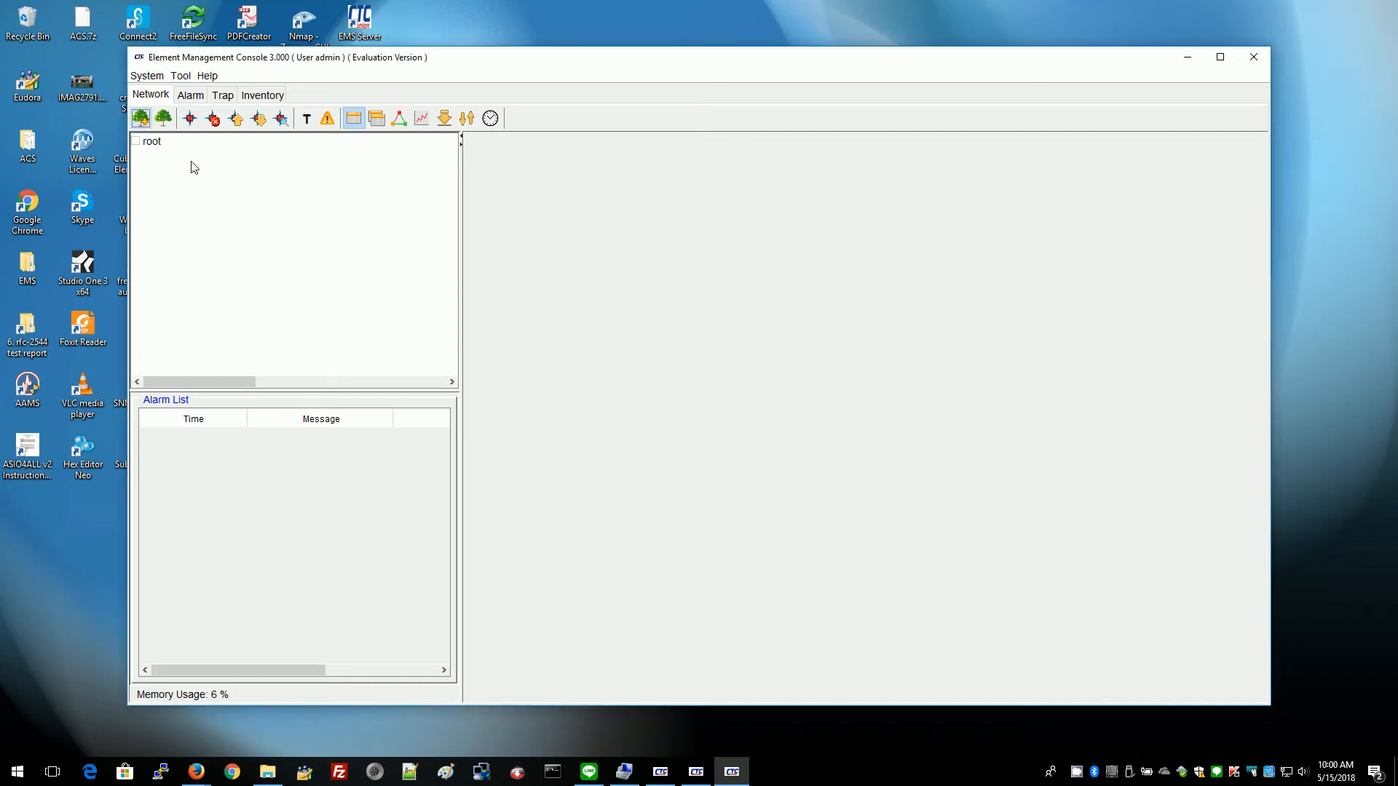
click(152, 143)
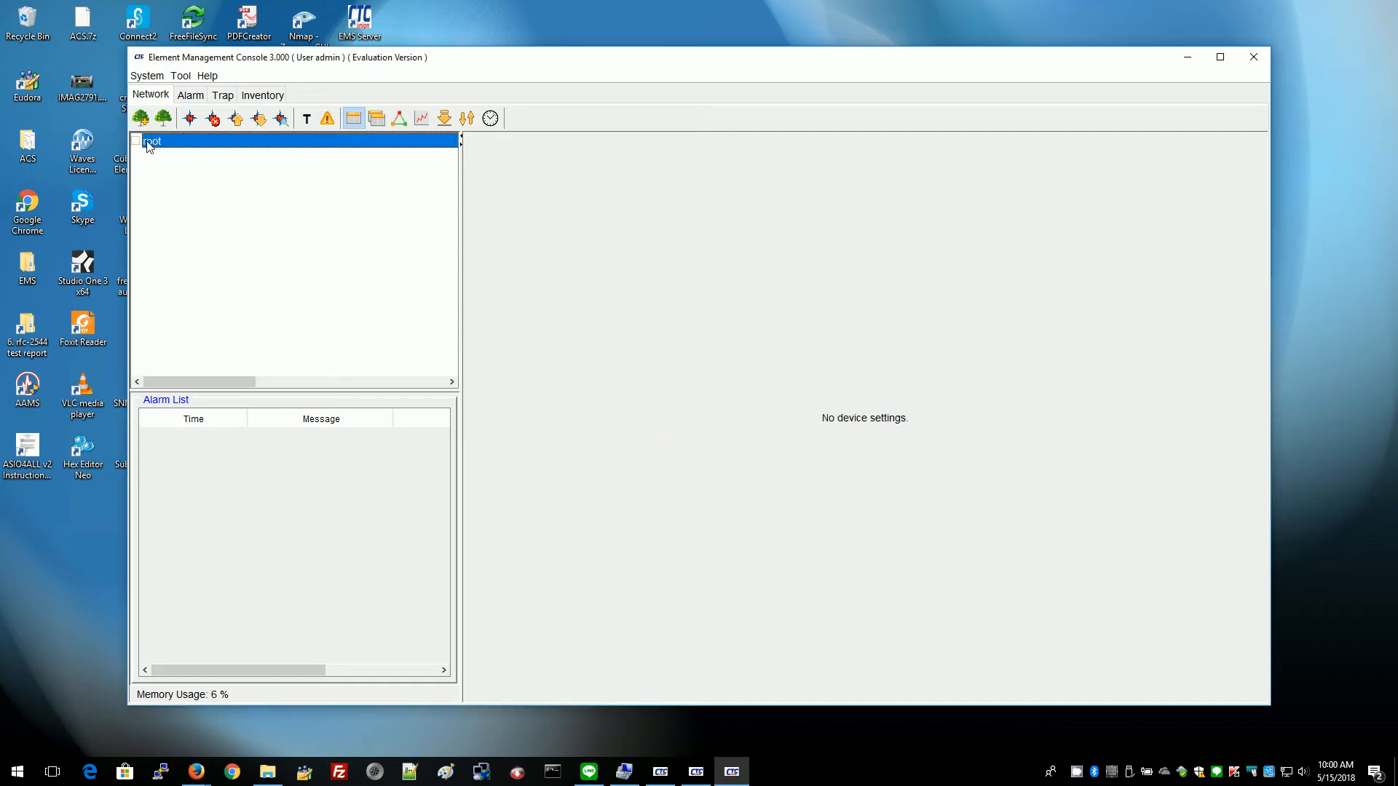
Add the I404SM-250 device (Series_Industrial > IFS/IGS-404SM, 192.168.0.250) under root and select it to list its alarms.
click(190, 120)
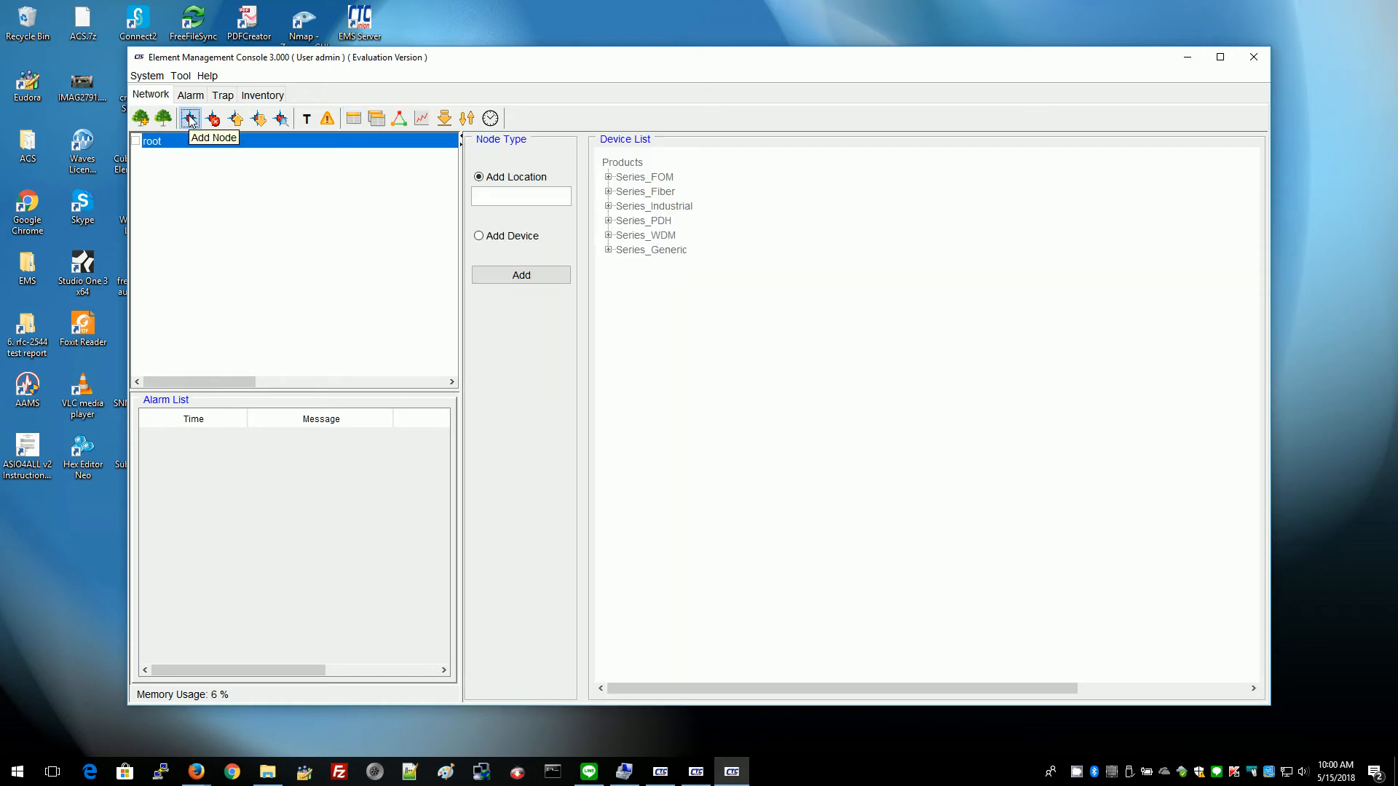
click(483, 238)
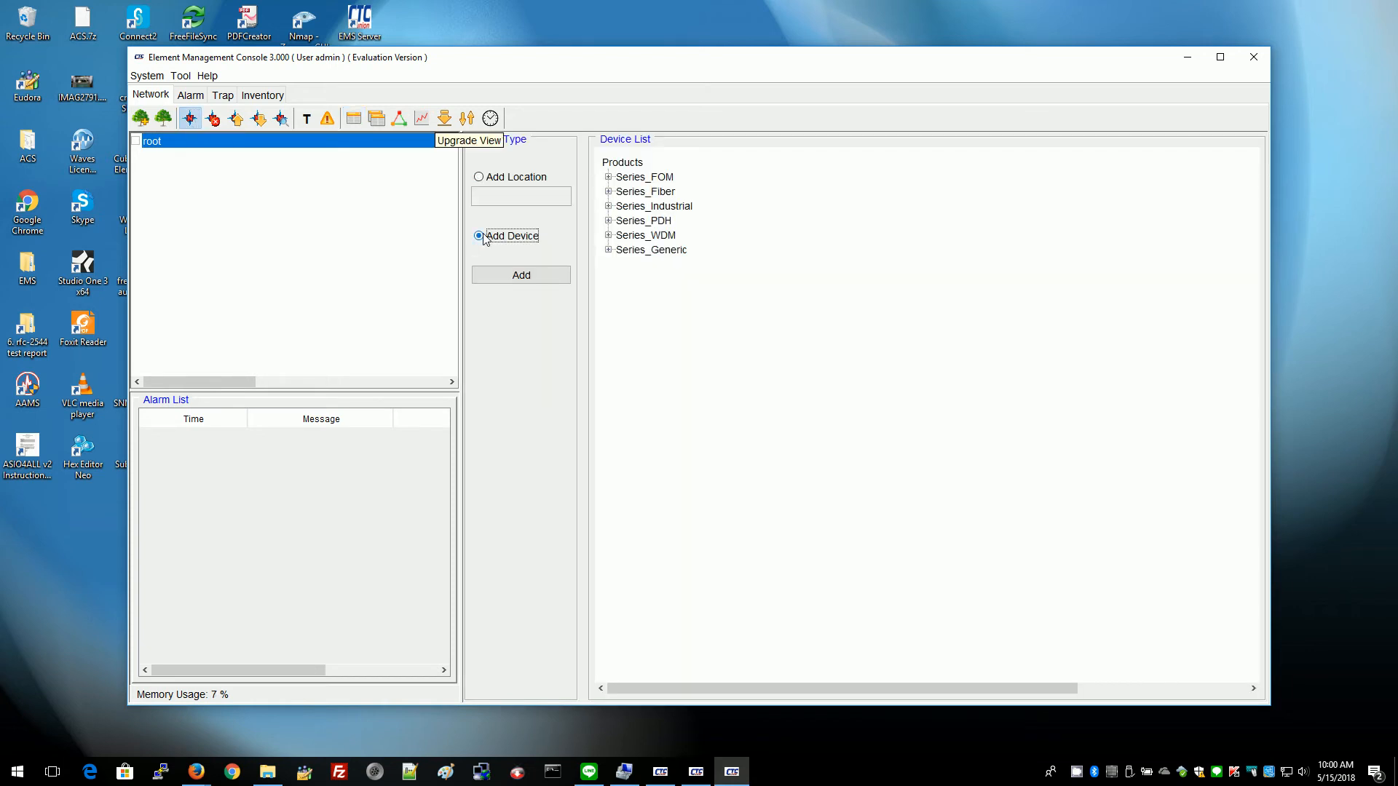
click(609, 206)
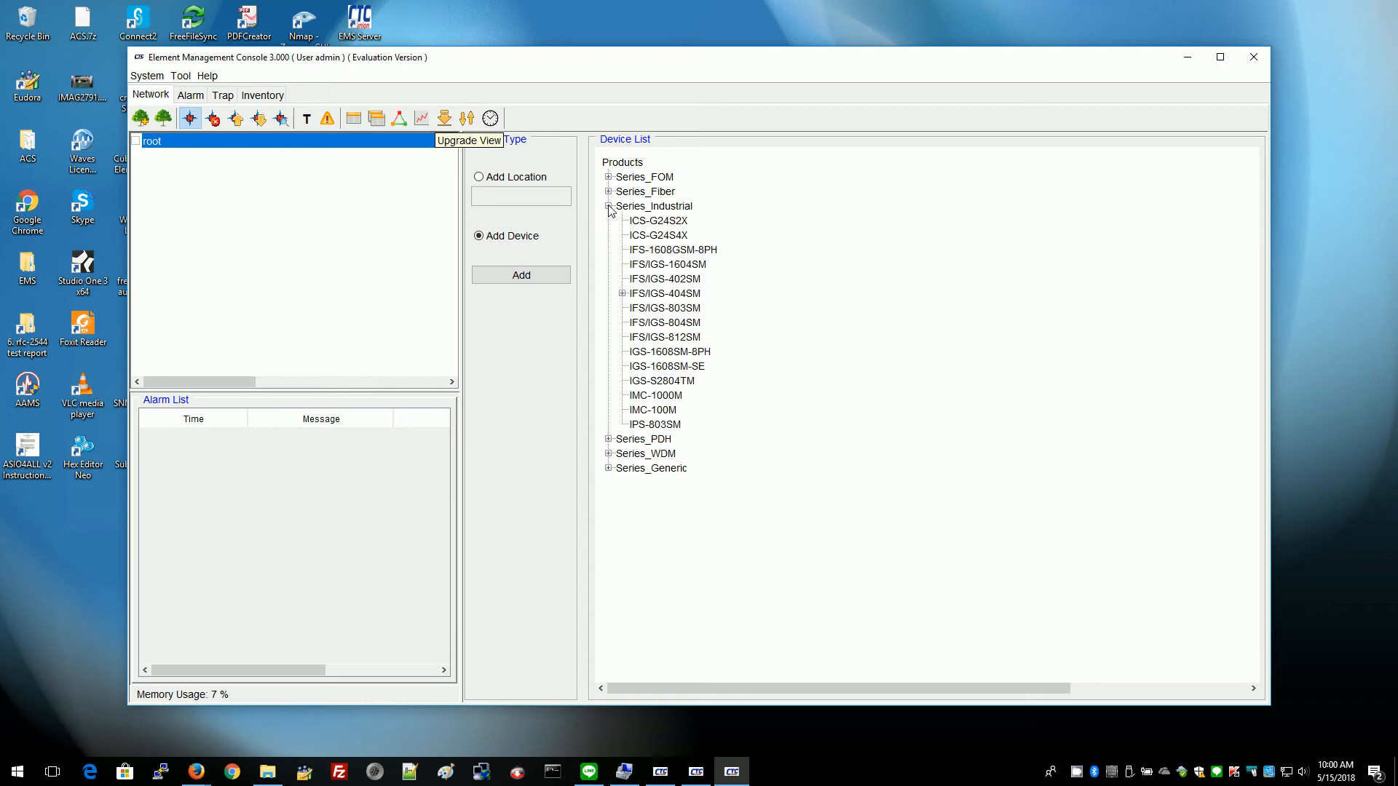
click(622, 293)
click(667, 309)
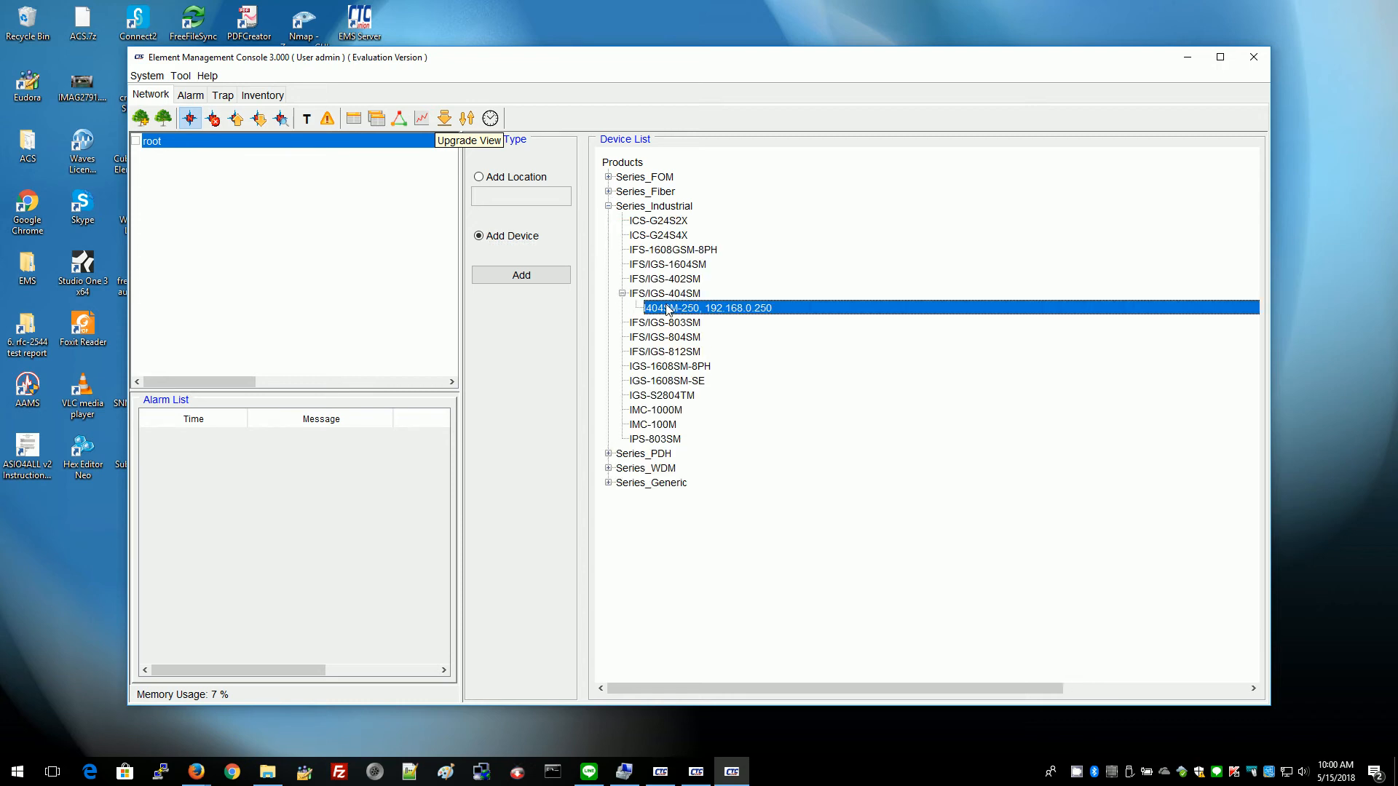
click(536, 277)
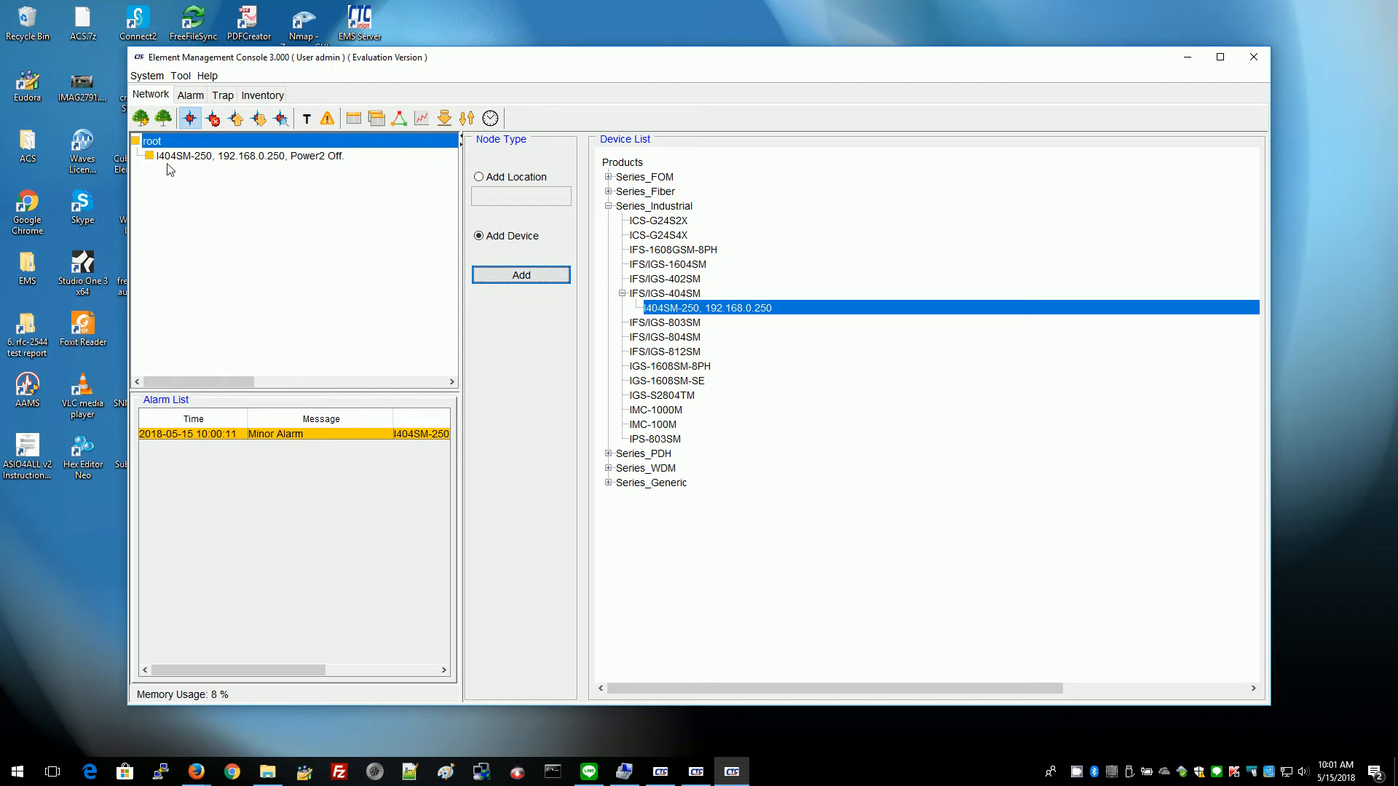
click(207, 159)
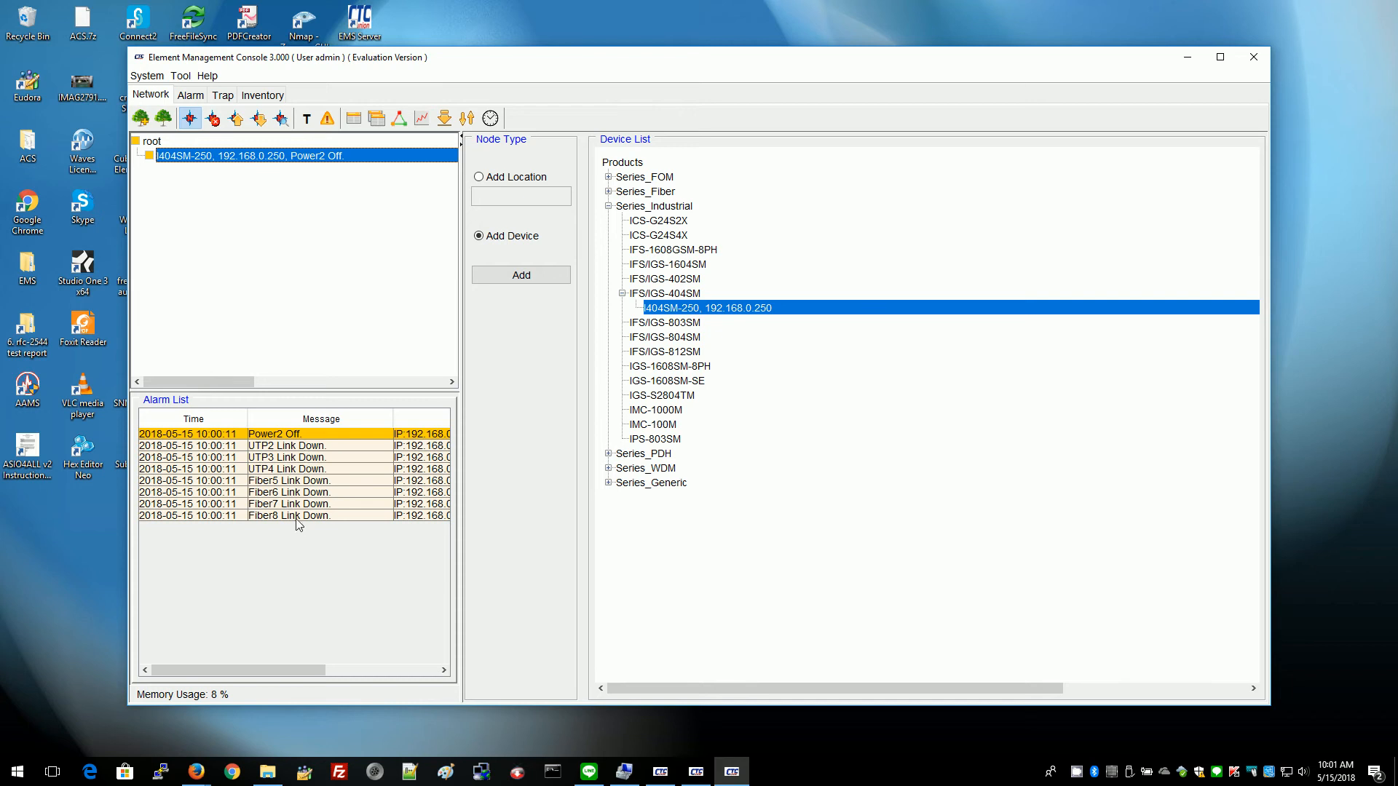
Open the switch's Device View and browse its IP, NTP, Time and Load Firmware system pages.
click(354, 119)
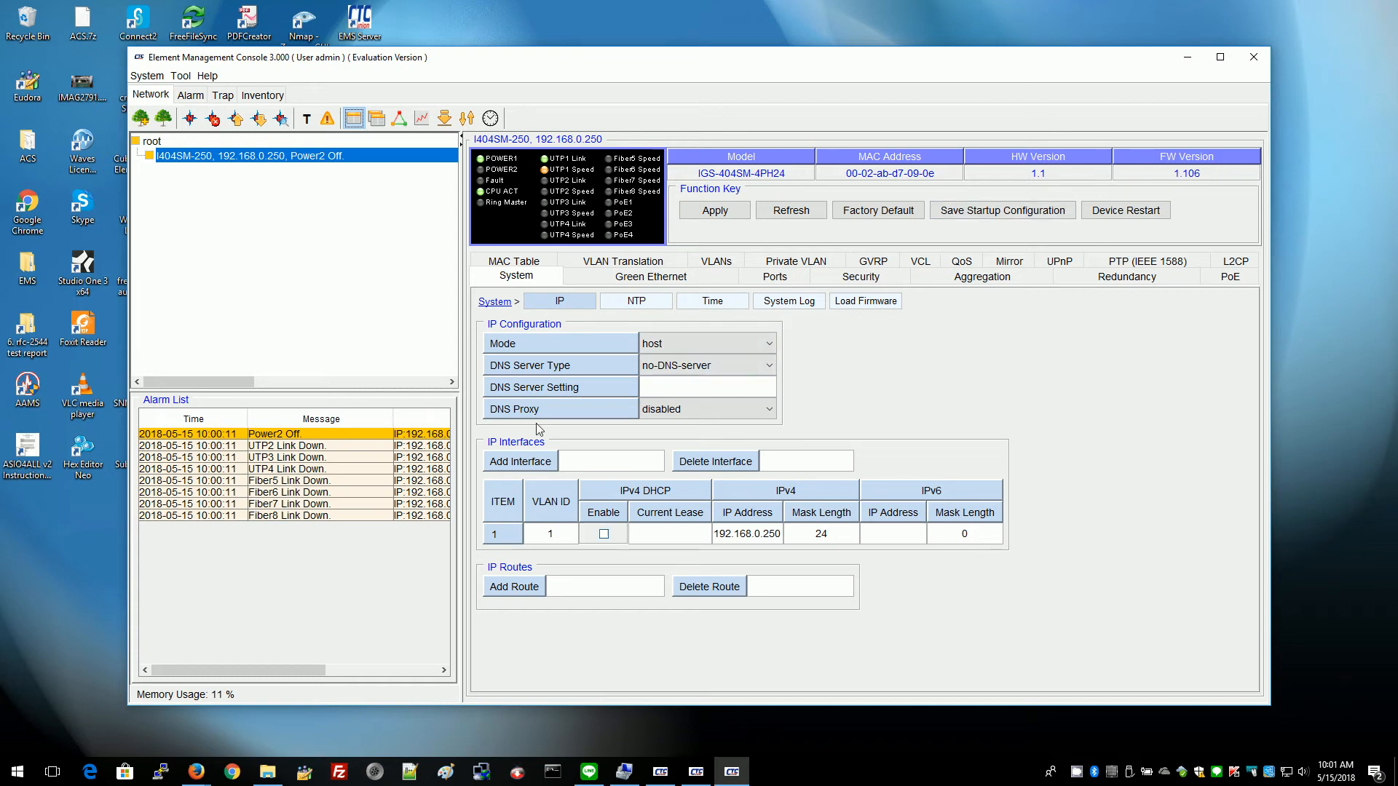
click(639, 304)
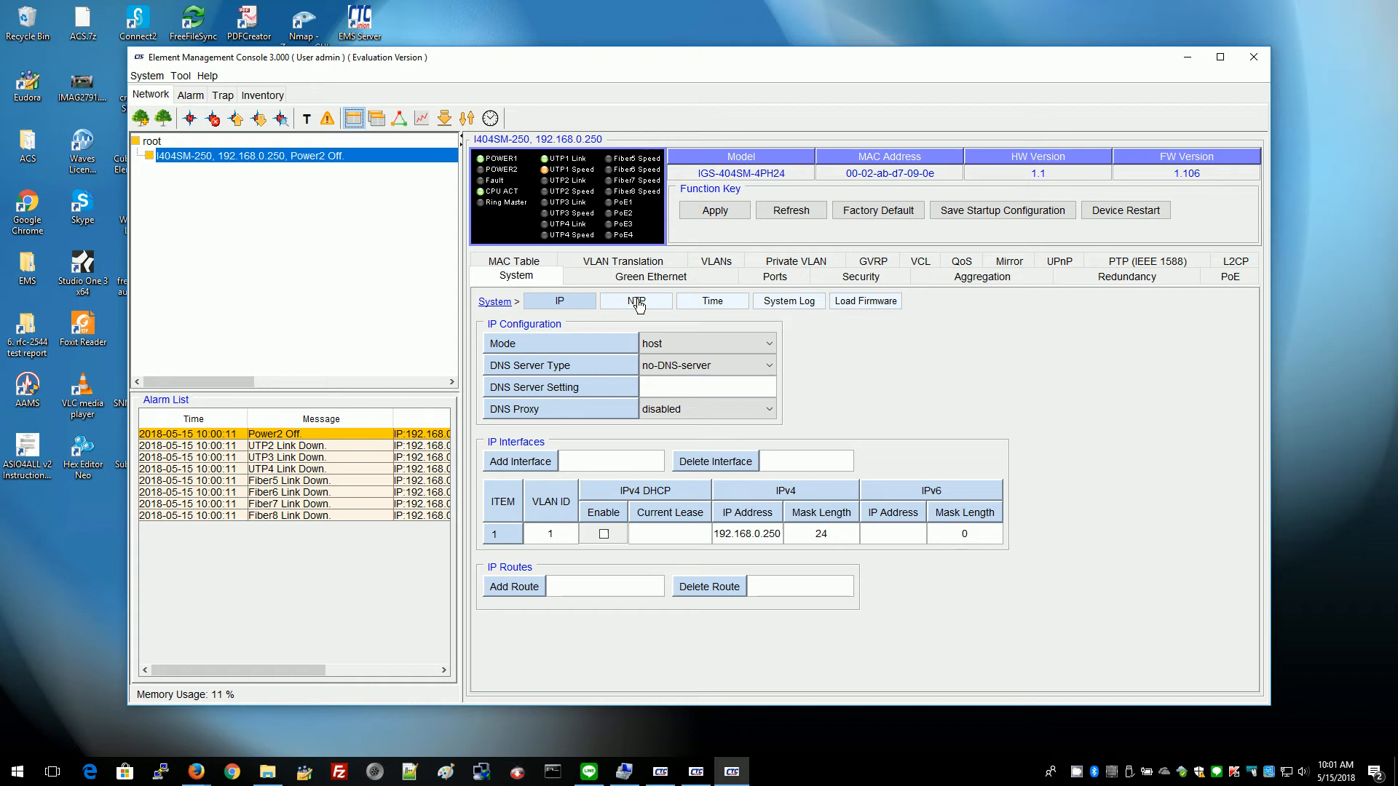
click(719, 304)
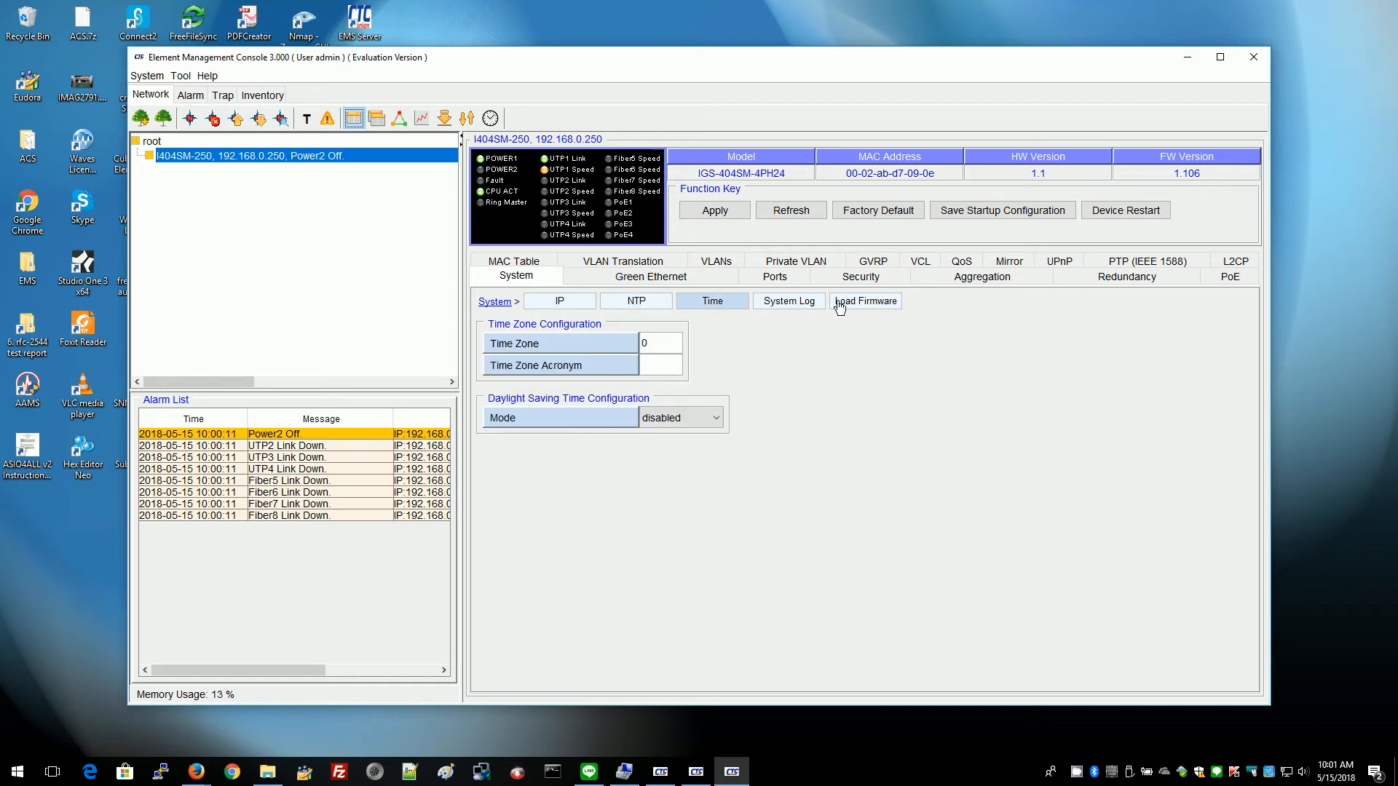
click(866, 303)
Review the switch's MAC Table and Ports settings, then bring up the Trap list.
click(517, 263)
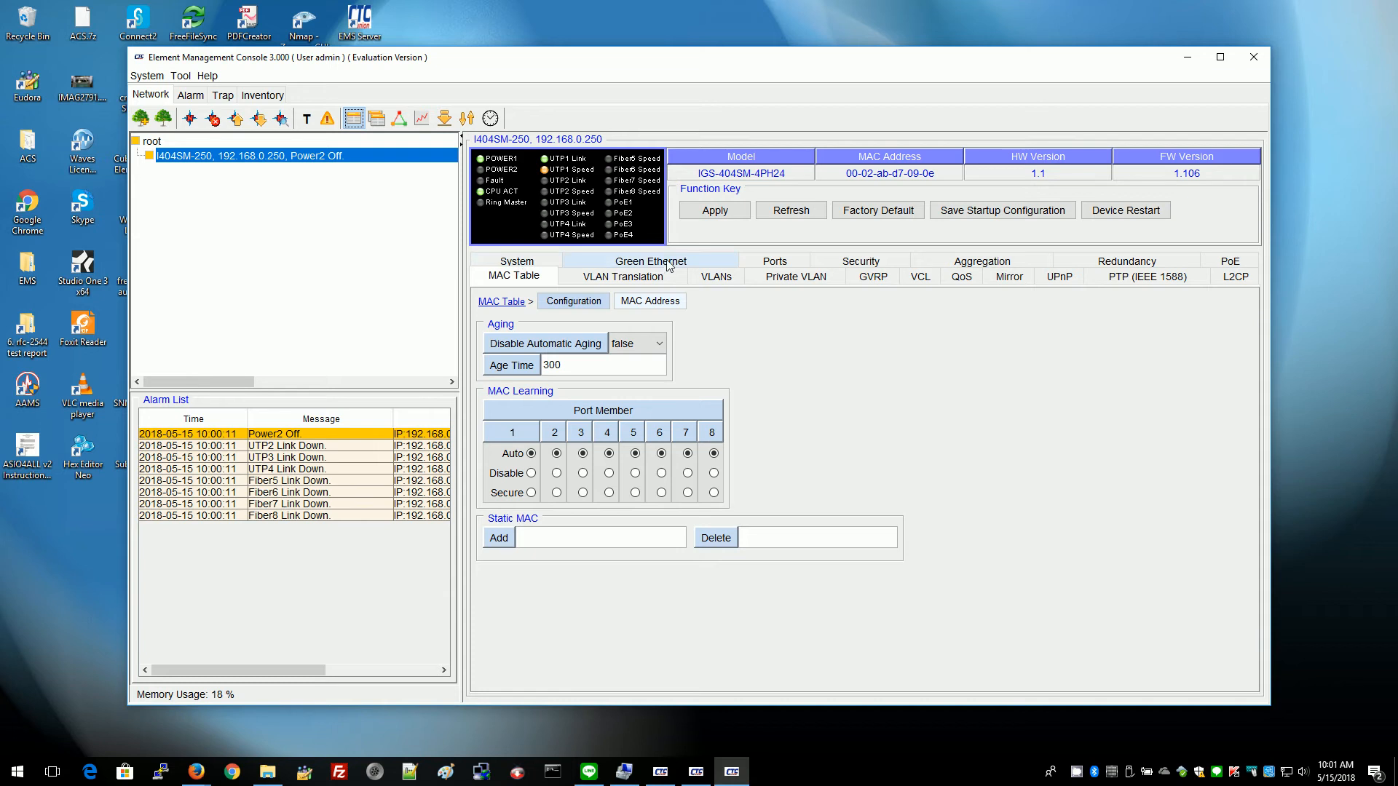
click(773, 262)
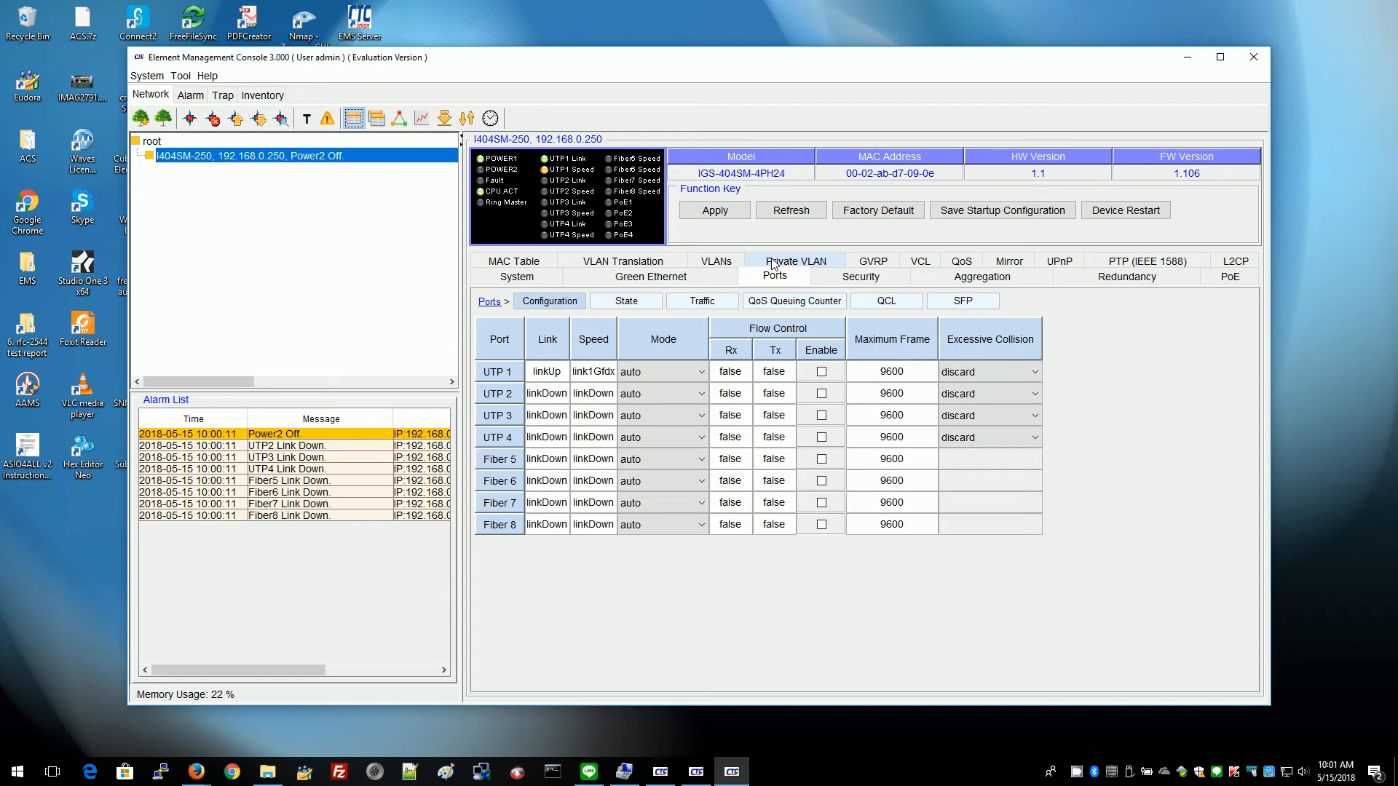
click(222, 96)
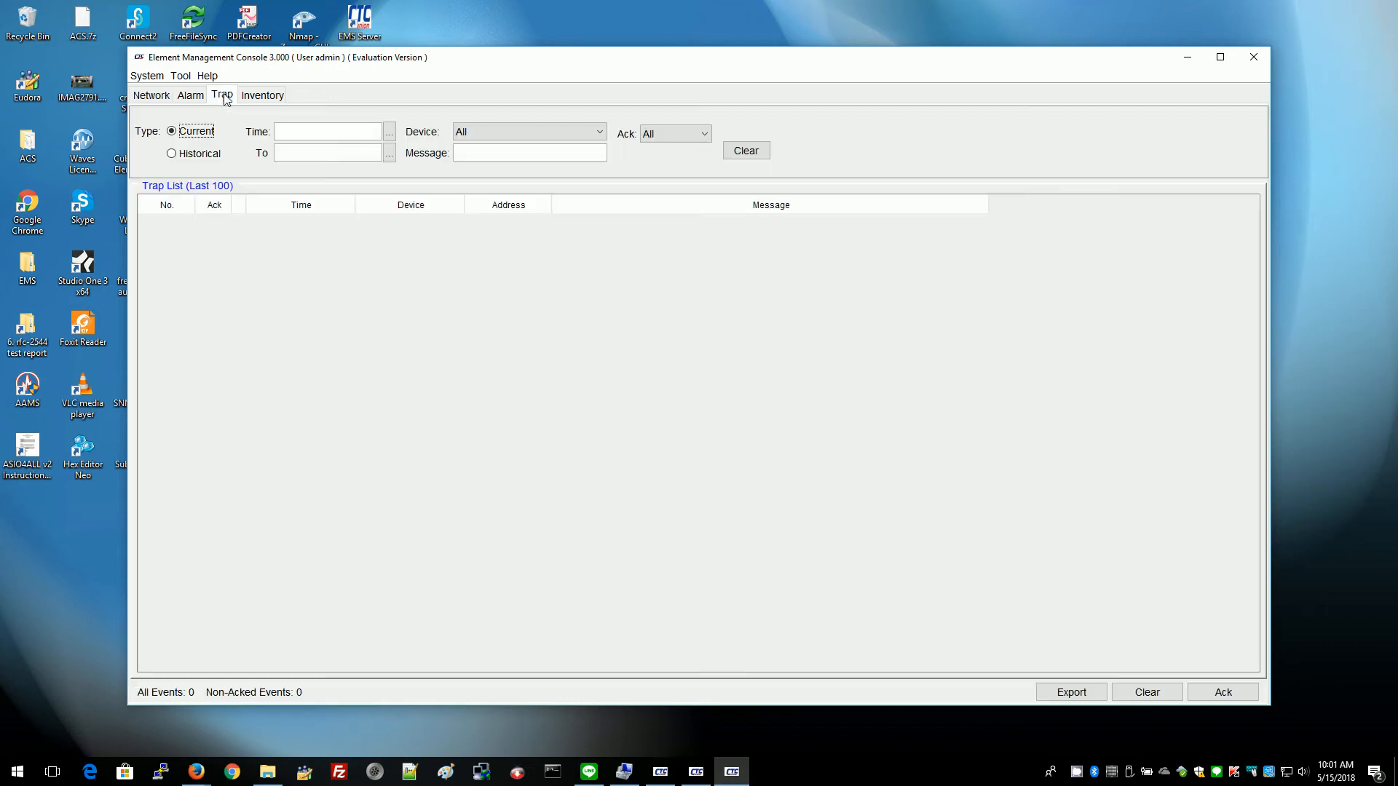
Compare the Alarm and Trap lists, check Historical and Current traps, and end on the critical disconnect alarm.
click(186, 95)
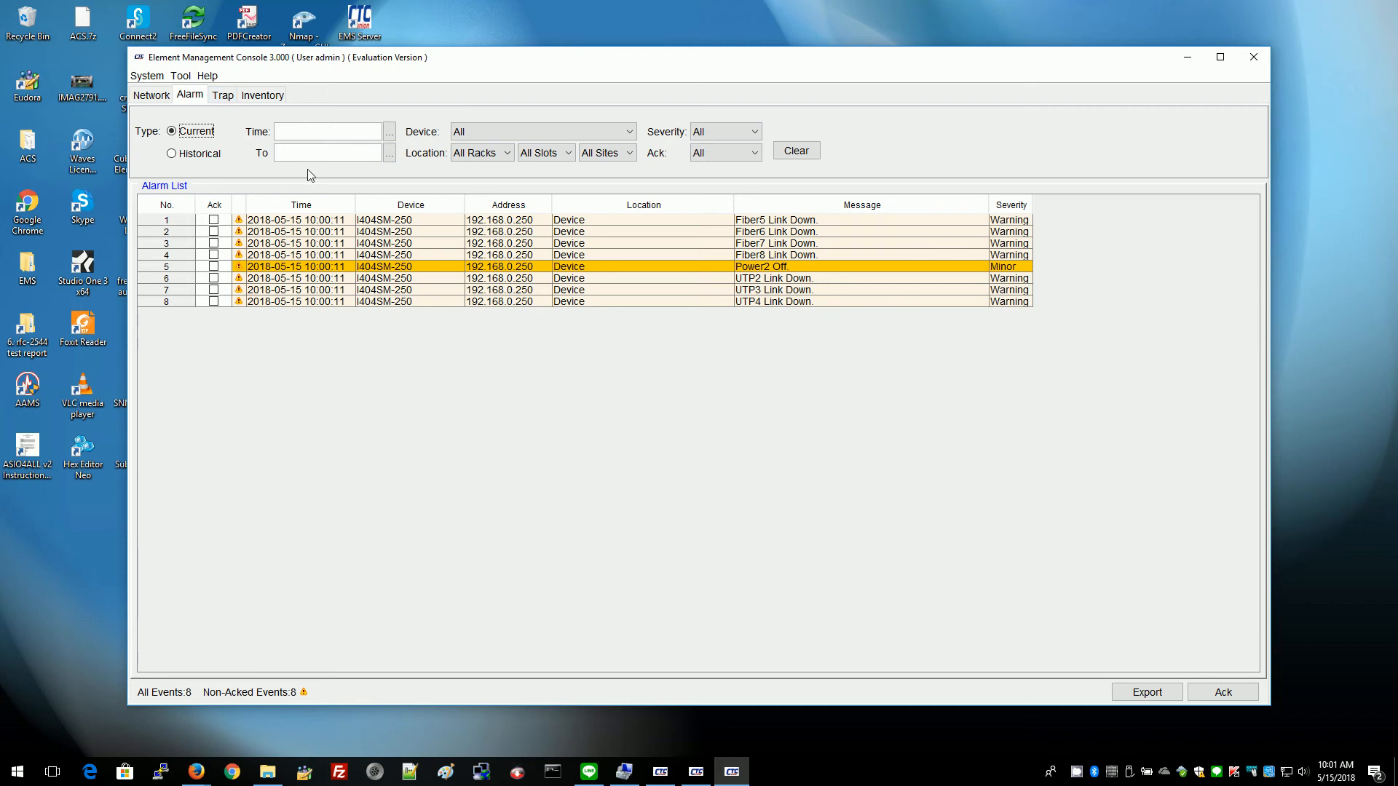
click(222, 96)
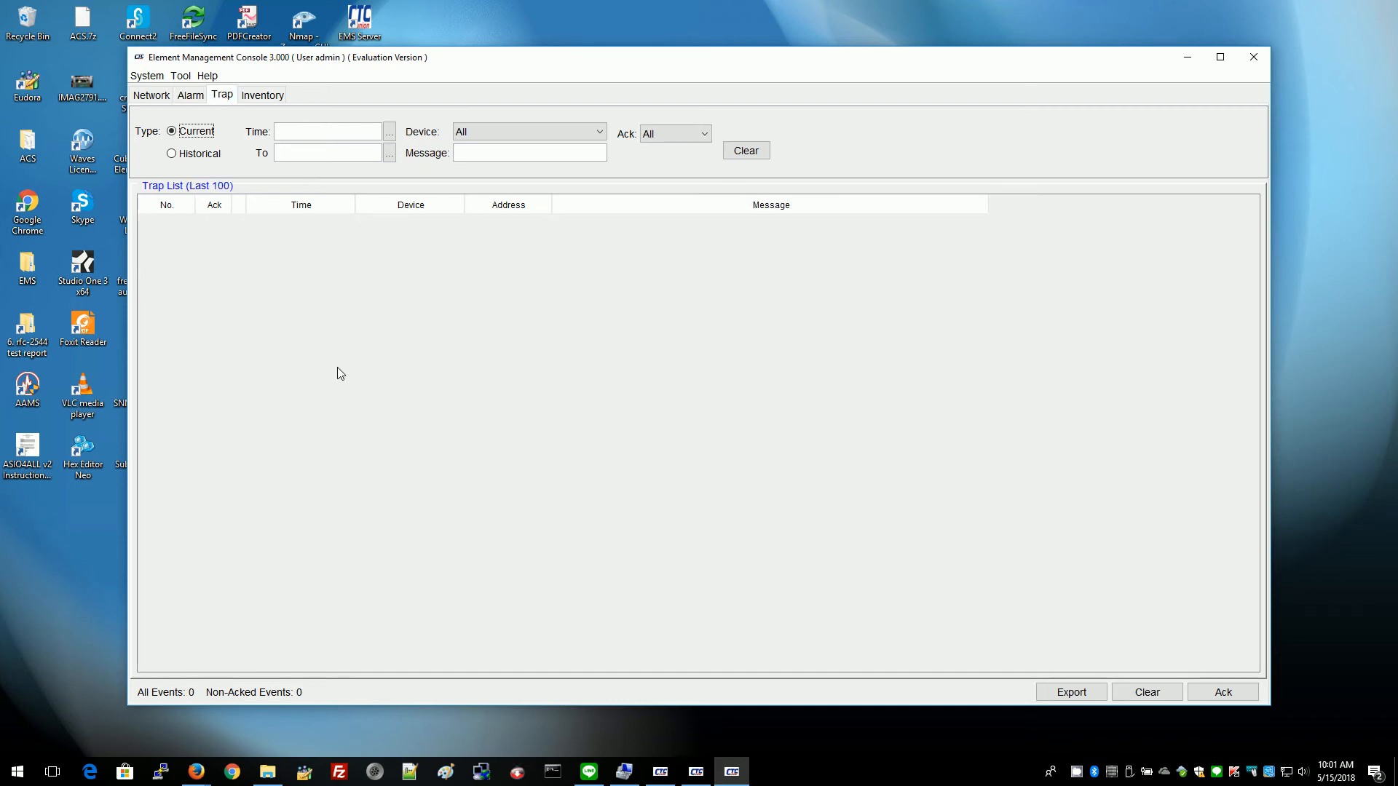
click(196, 98)
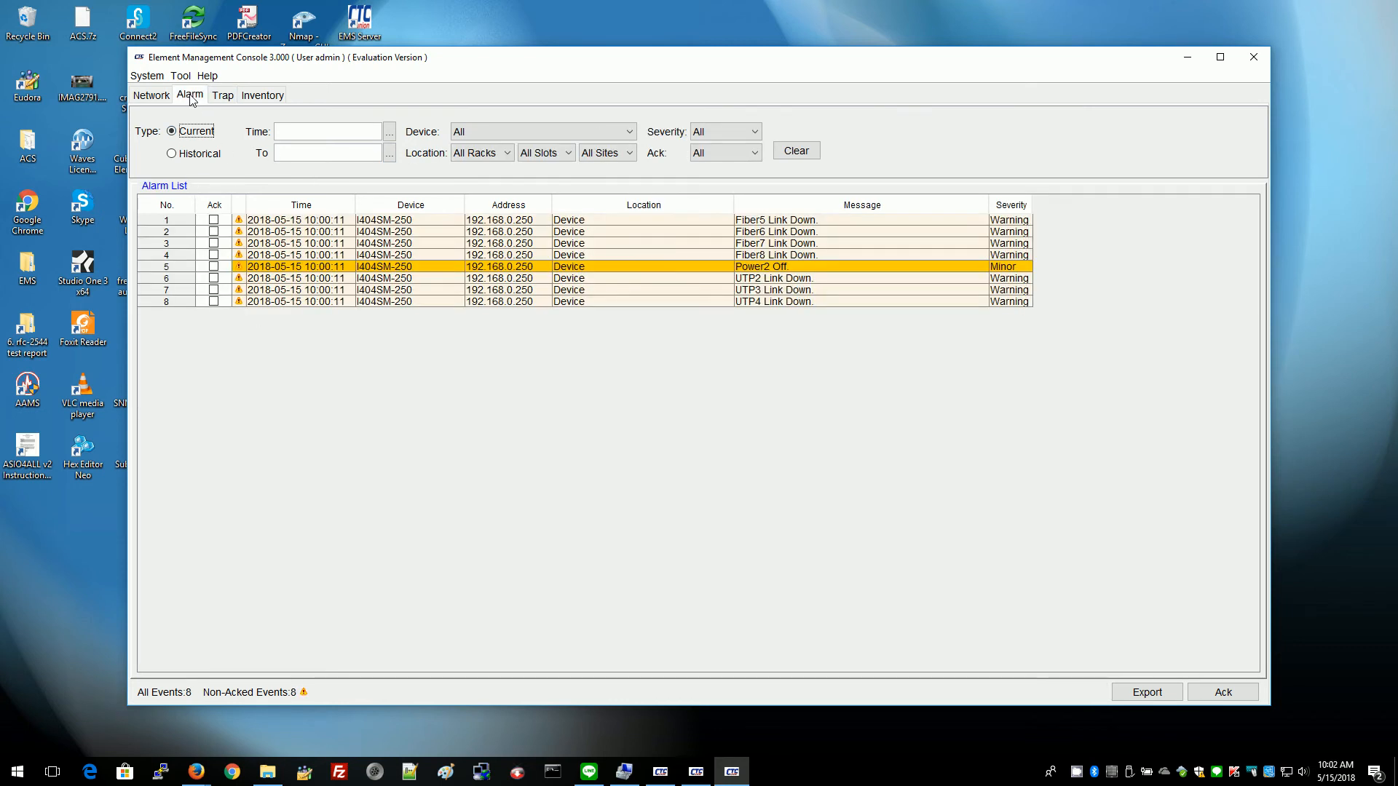
click(222, 97)
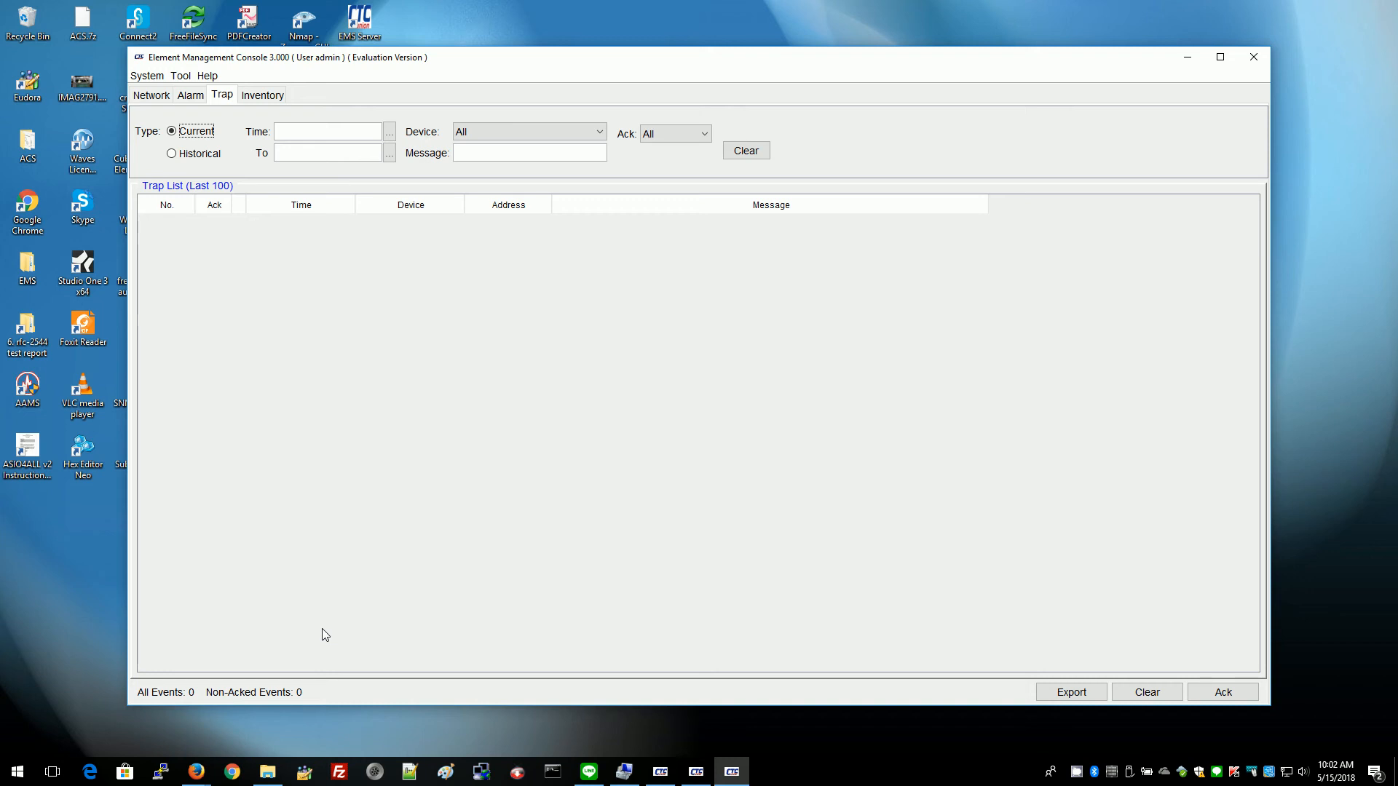
click(172, 154)
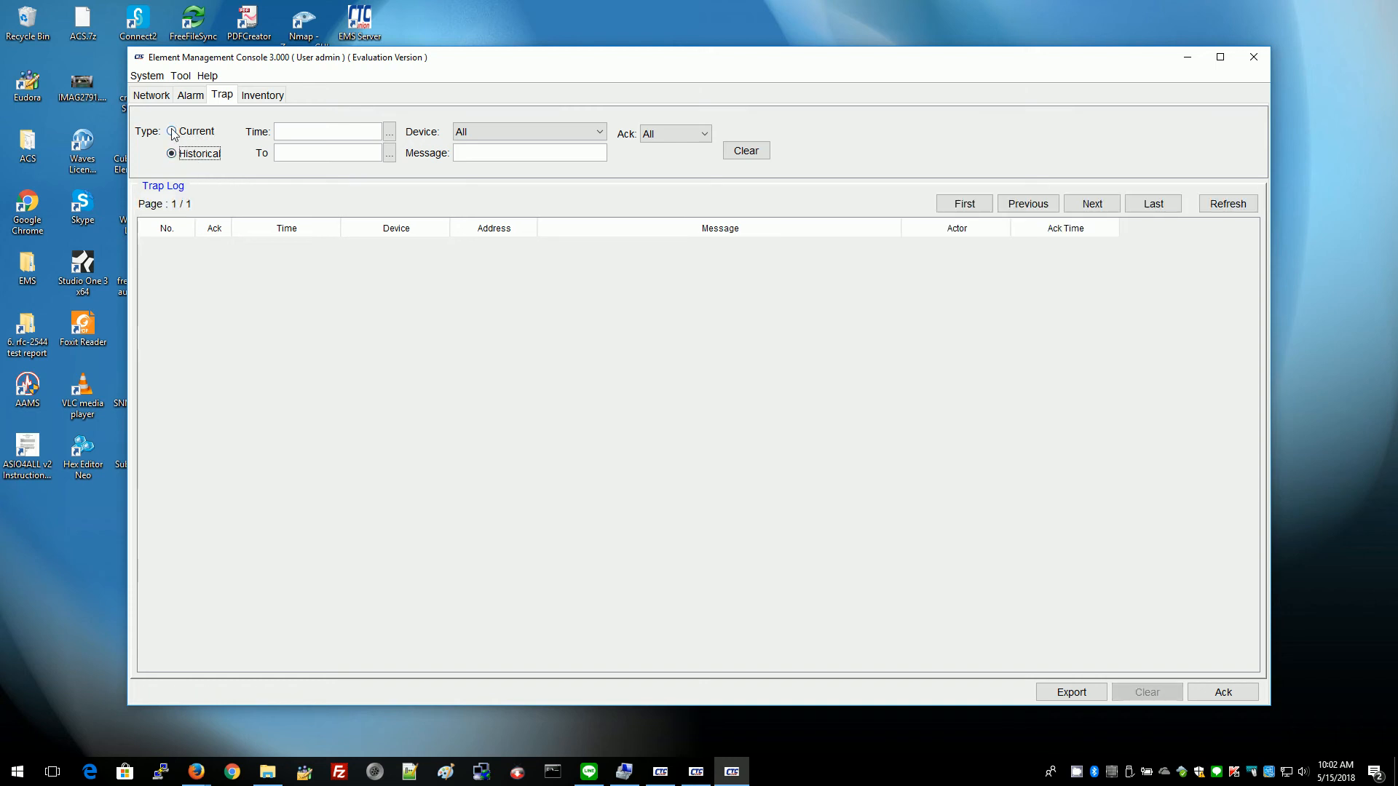
click(172, 132)
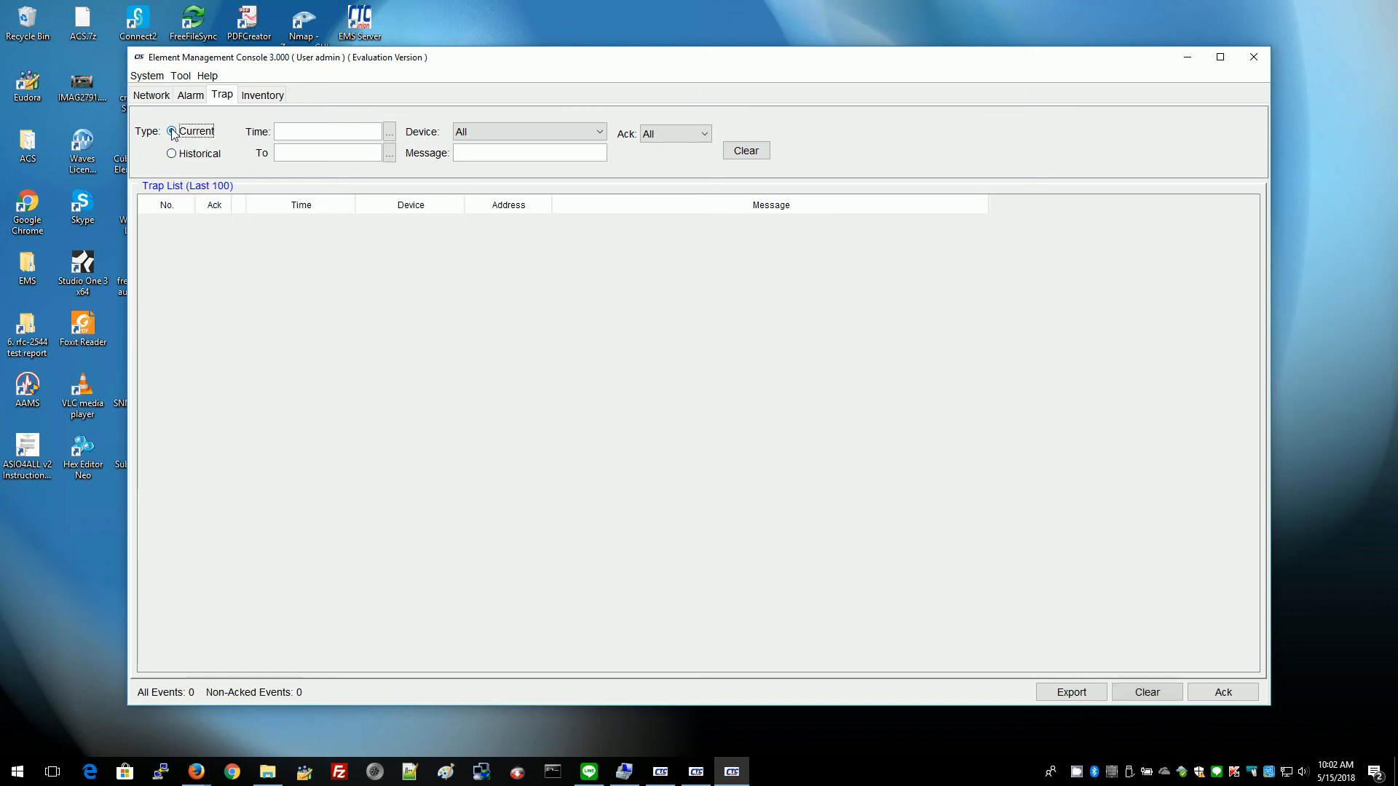
click(191, 96)
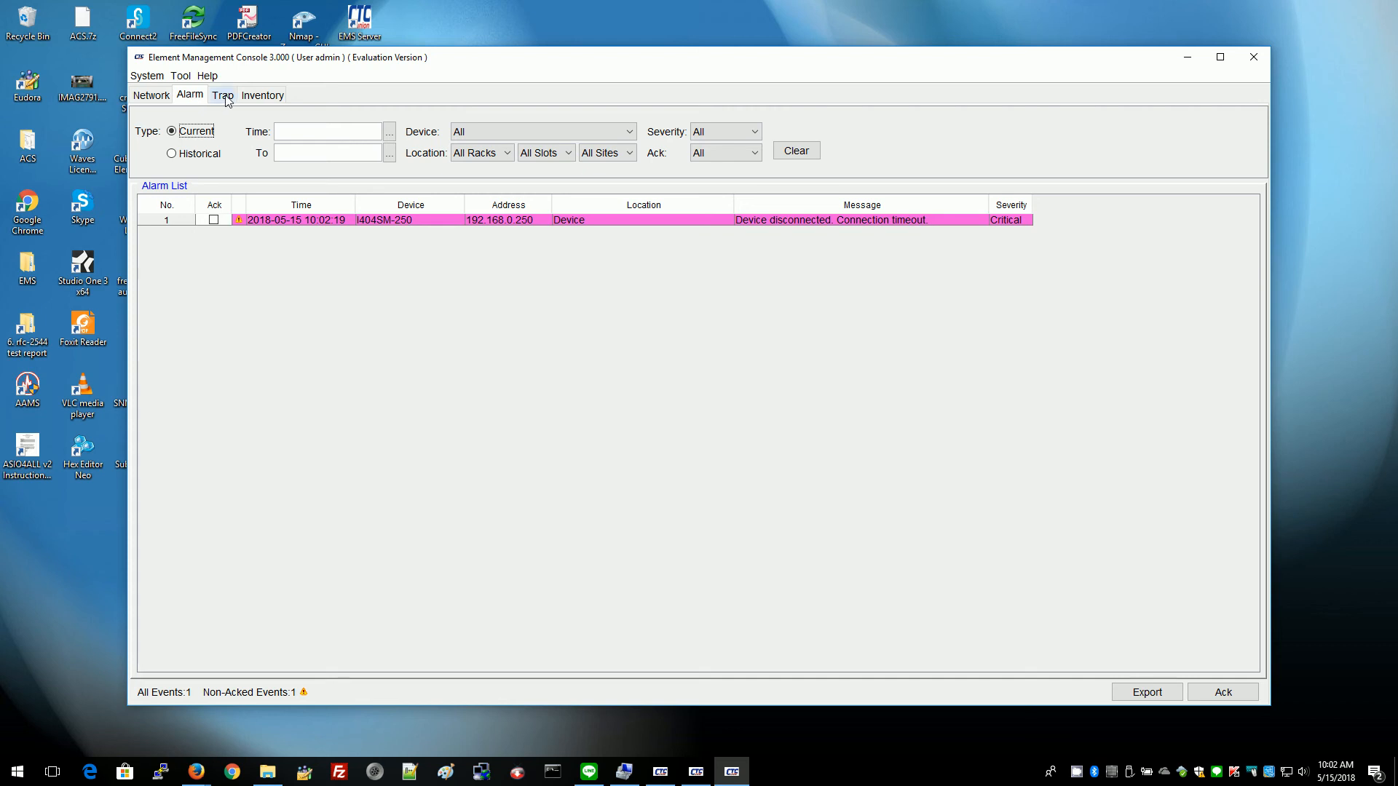
Switch between the Trap and Alarm lists, checking the Historical and Current trap views.
click(225, 97)
click(196, 98)
click(223, 95)
click(173, 154)
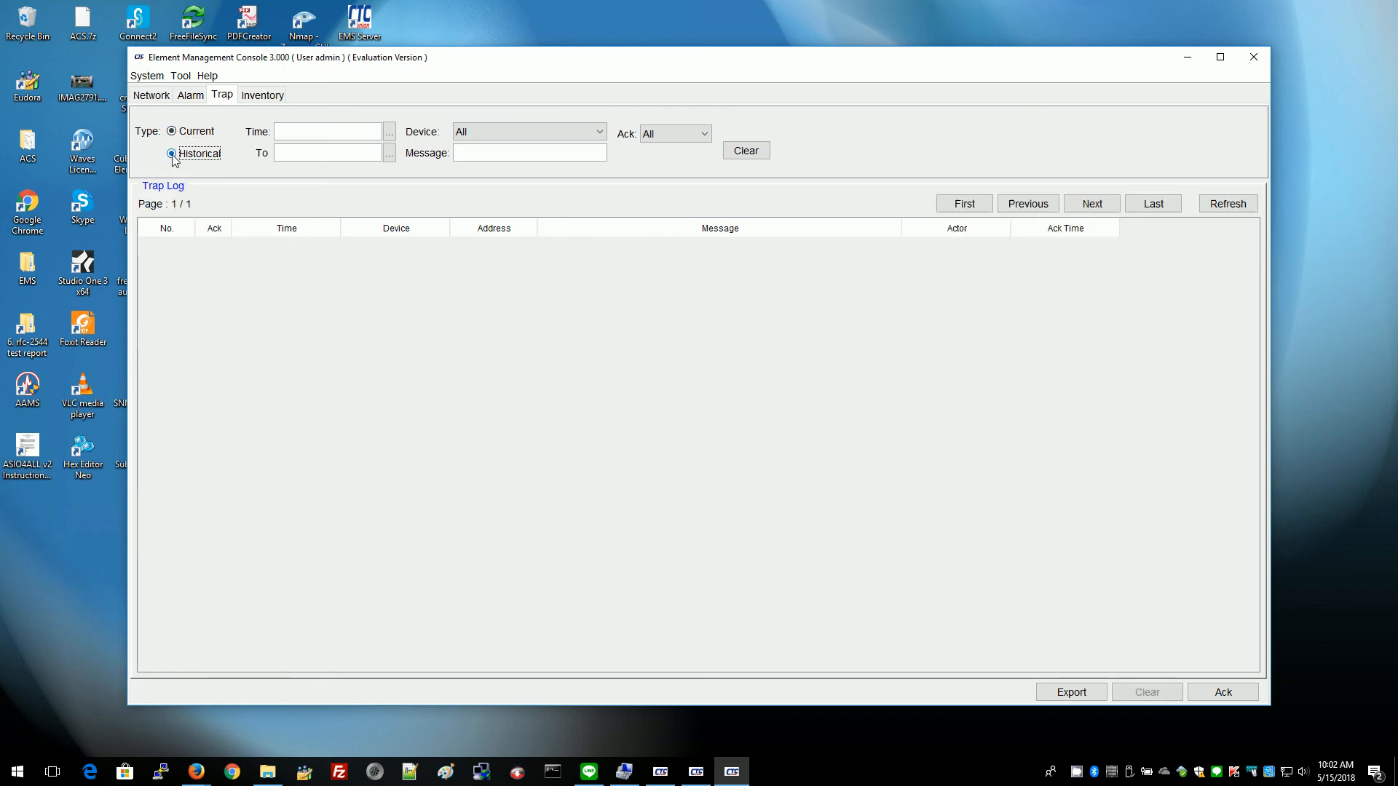
click(172, 132)
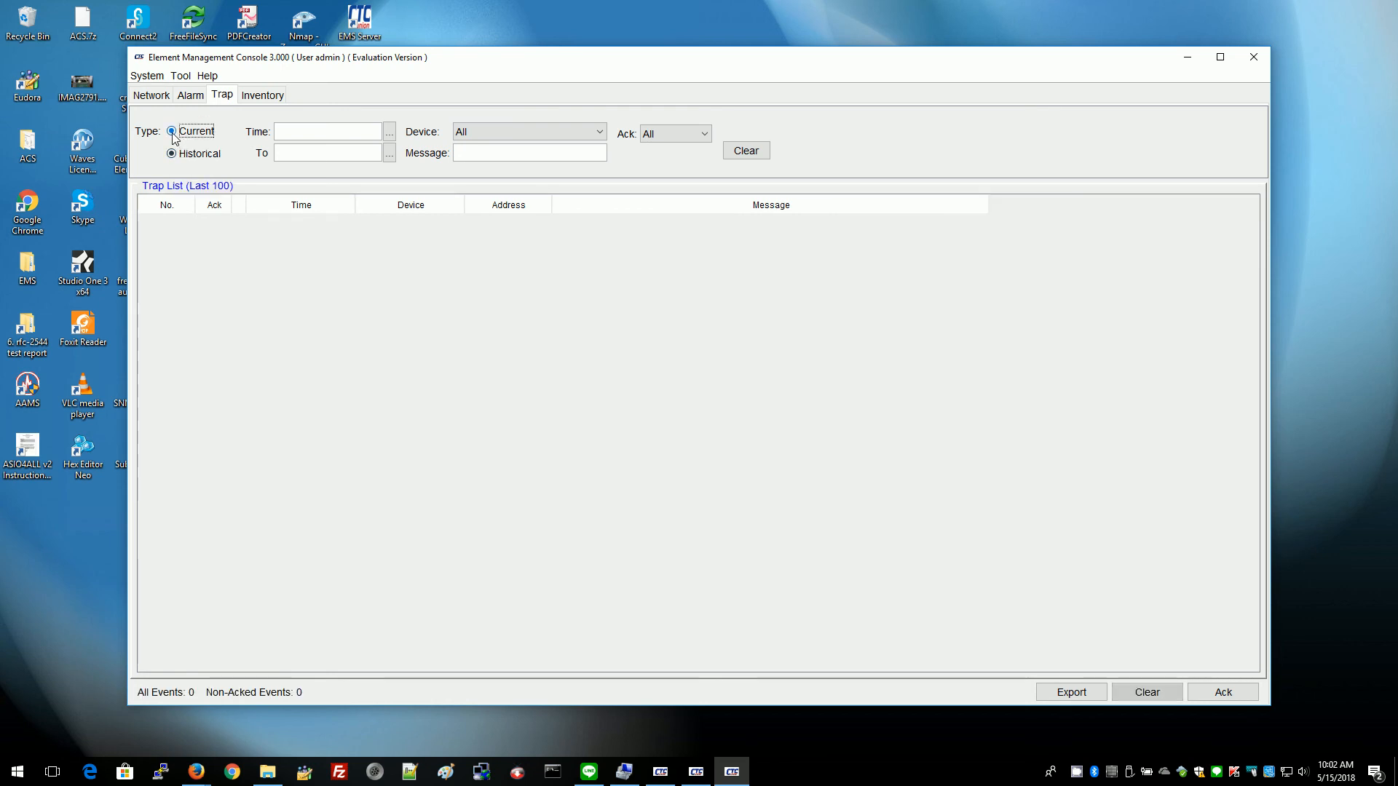
click(188, 97)
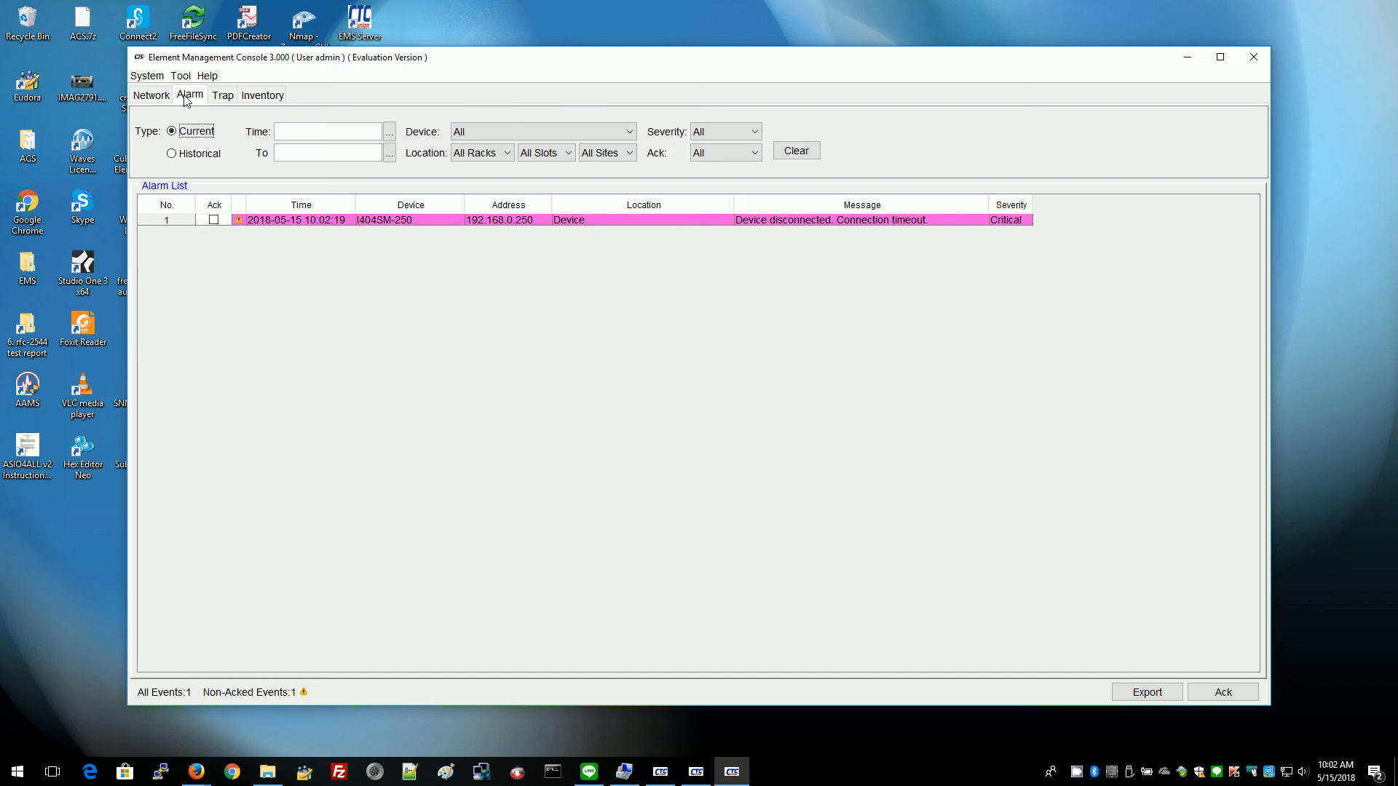
View the historical trap log's new entries, then show the Inventory listing I404SM-250 as Online.
click(221, 96)
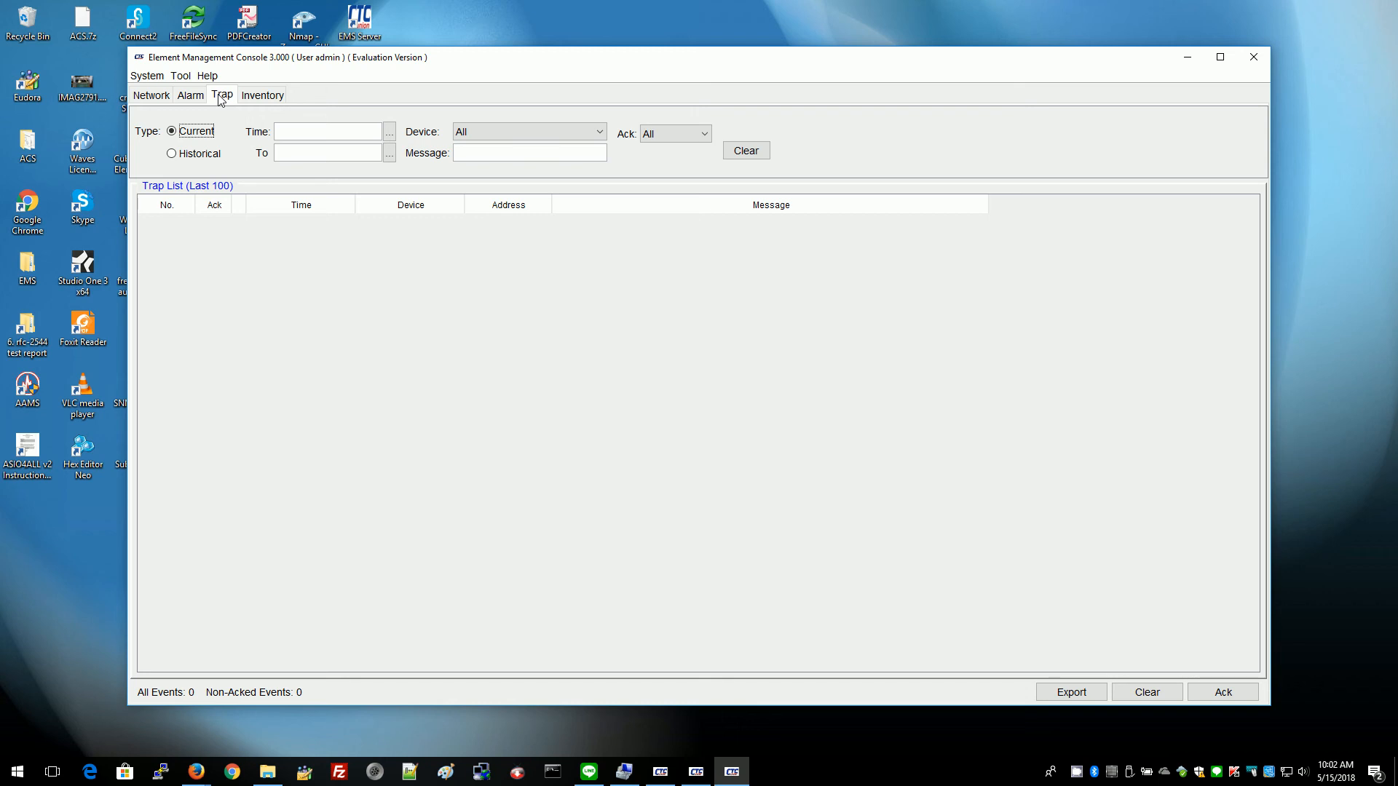
click(193, 155)
click(188, 137)
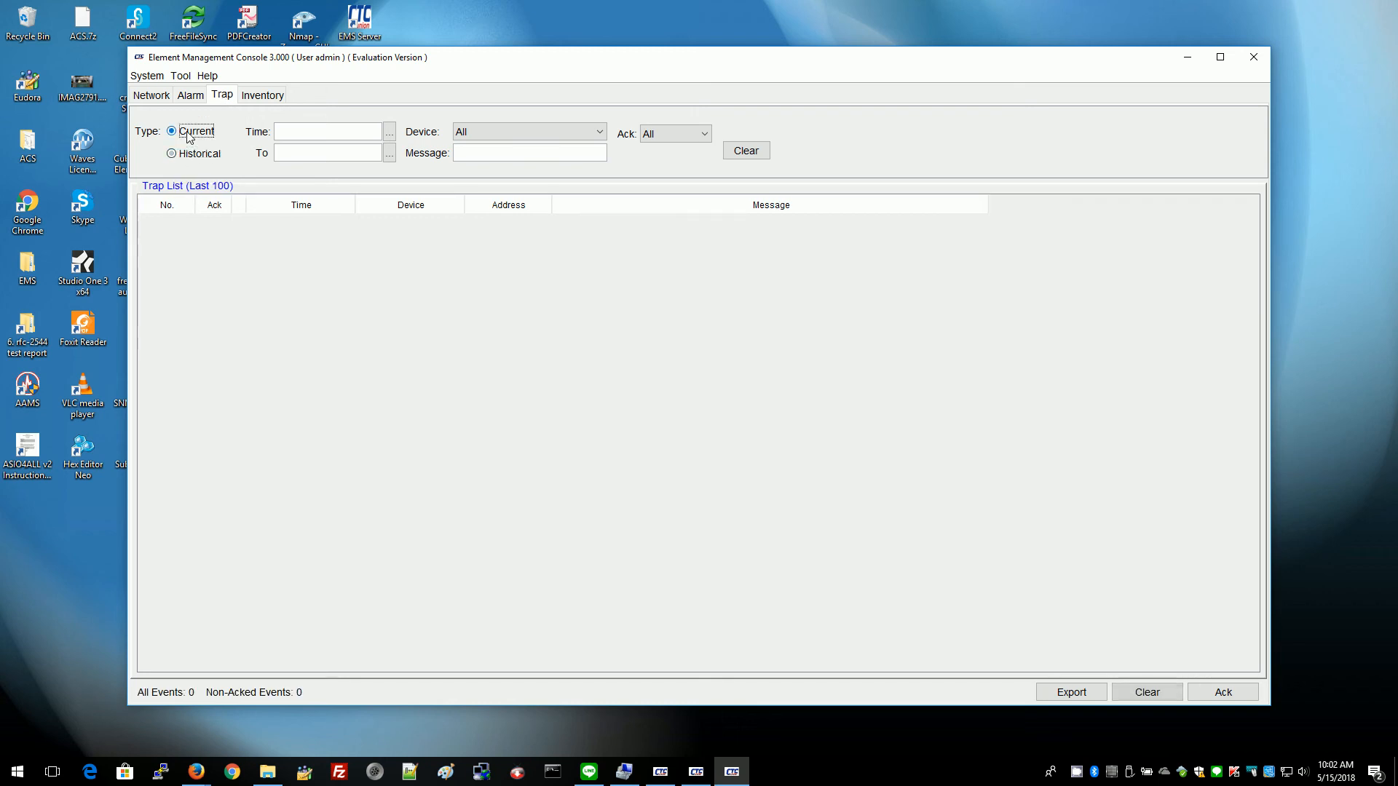
click(173, 155)
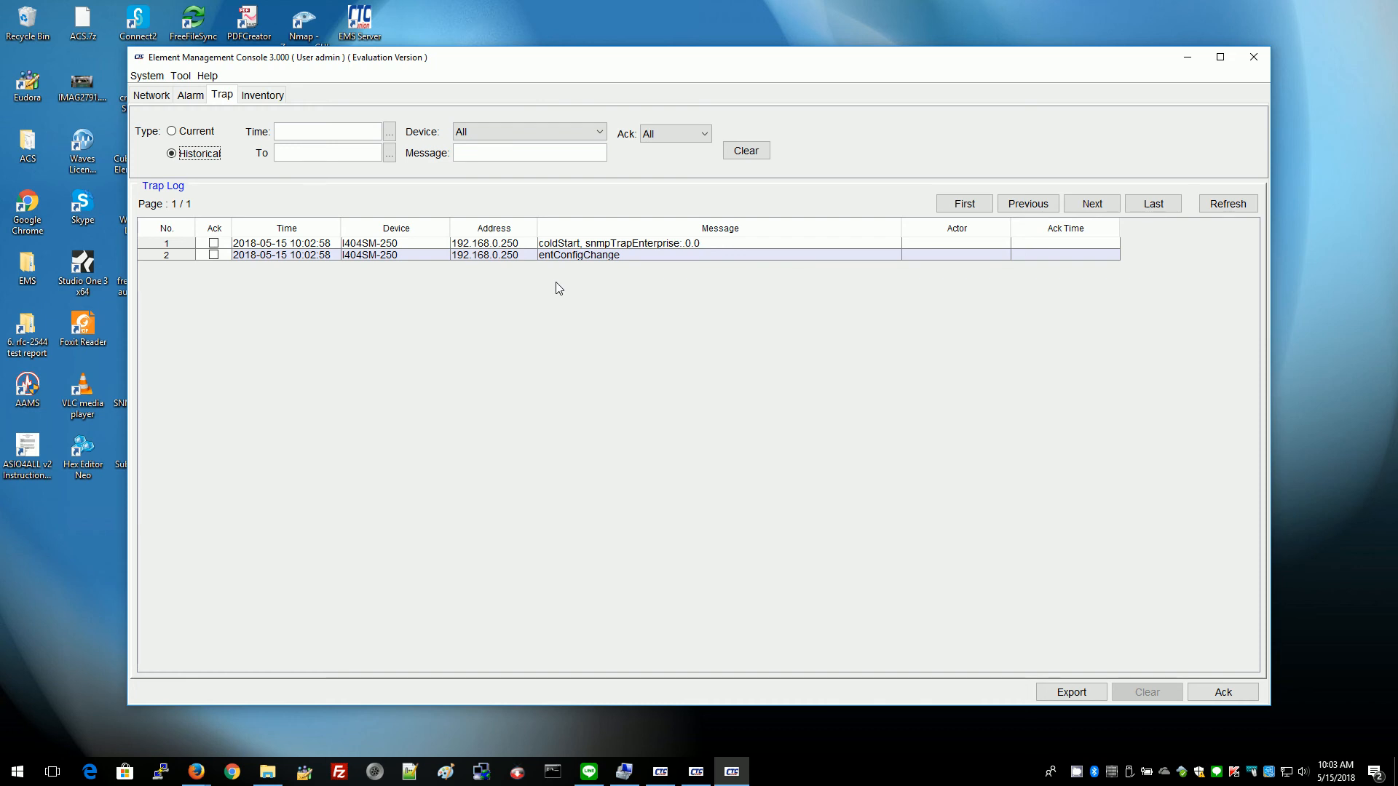
click(275, 96)
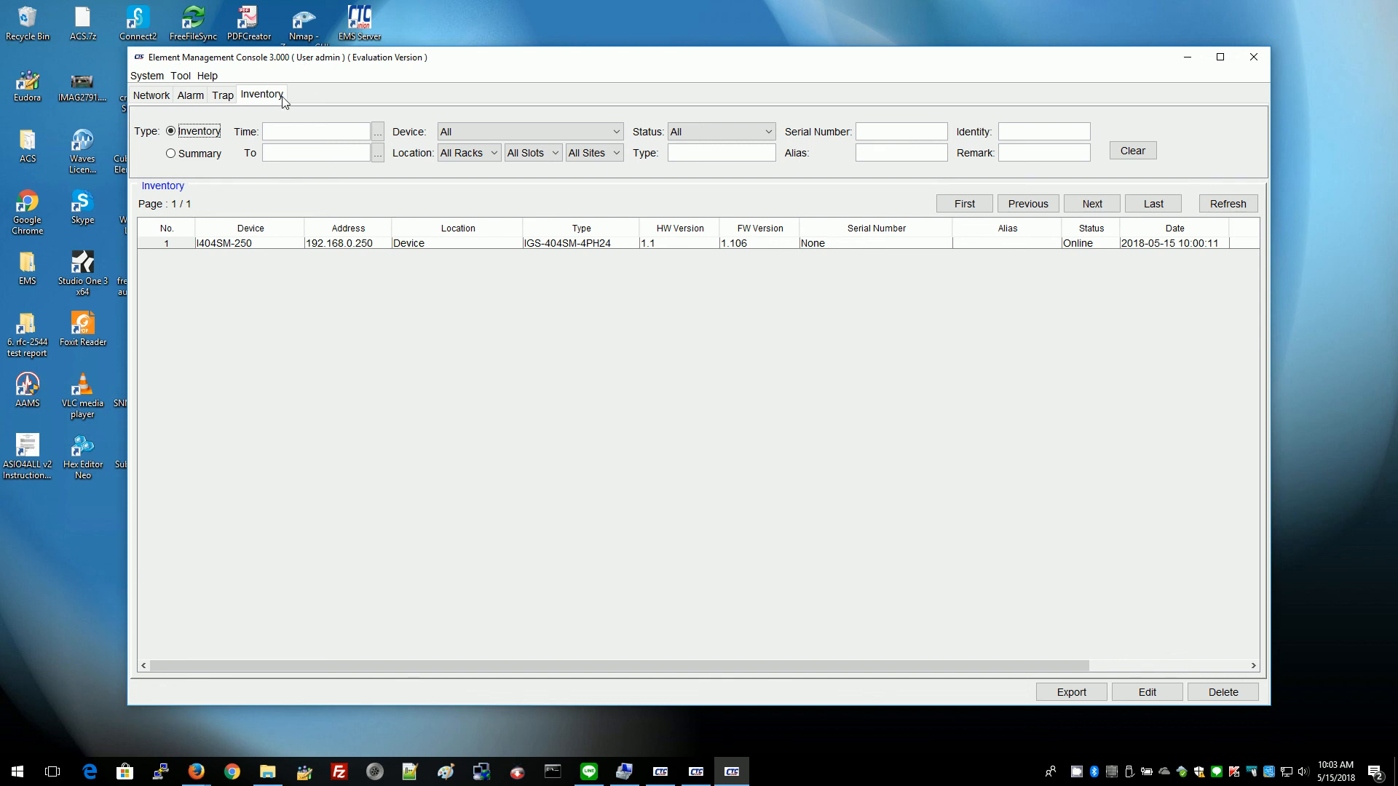
Review the alarm list and nine-entry trap log, then return to I404SM-250's port configuration on the Network tab.
click(222, 95)
click(191, 97)
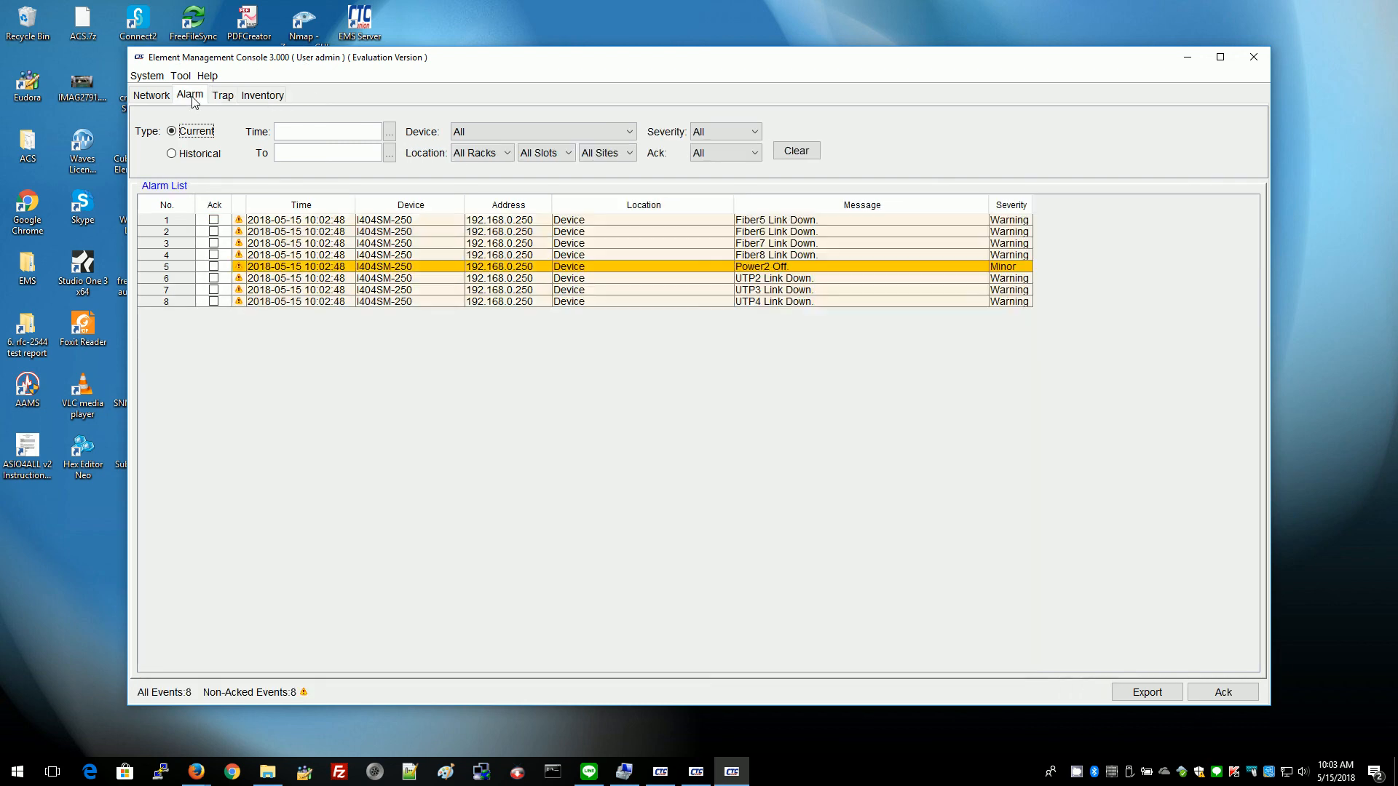
click(220, 96)
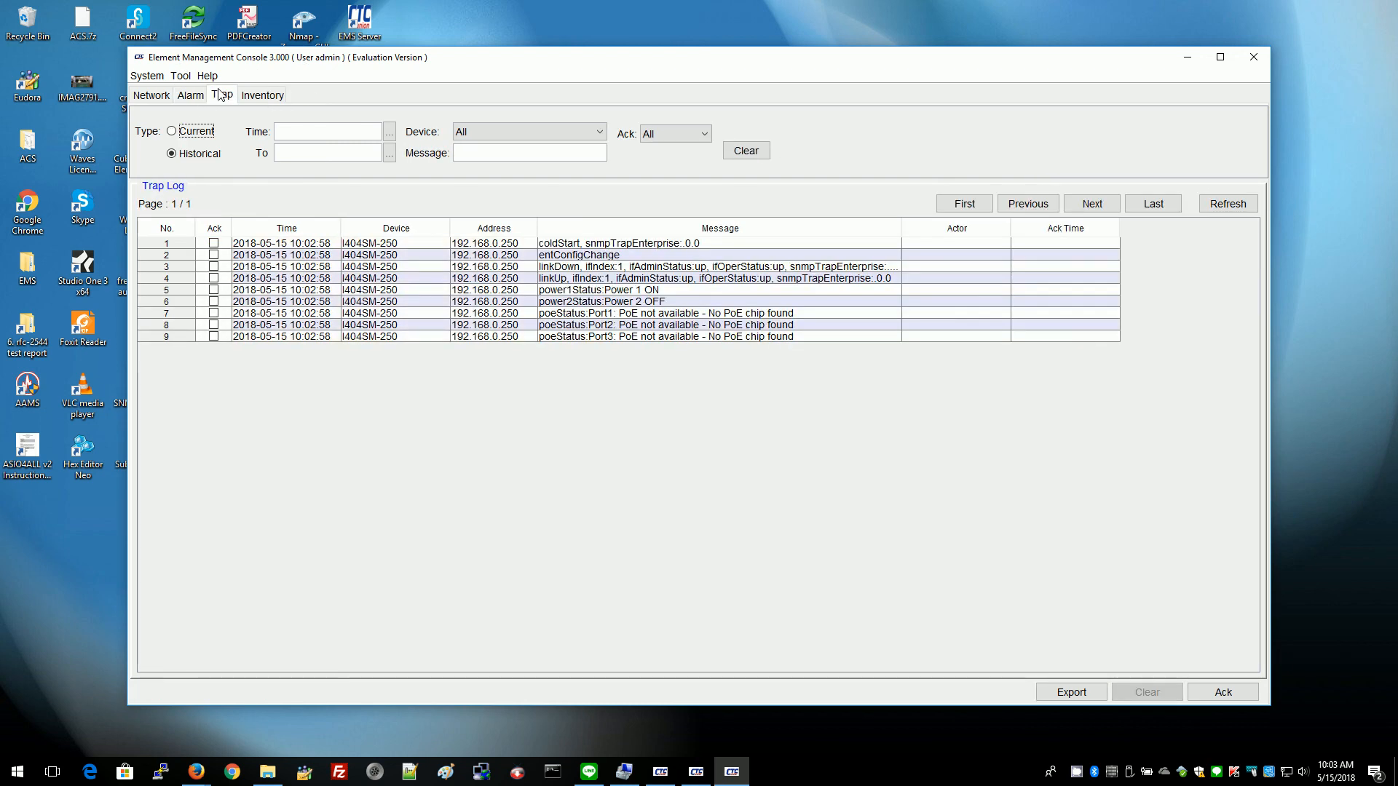
click(179, 96)
click(153, 96)
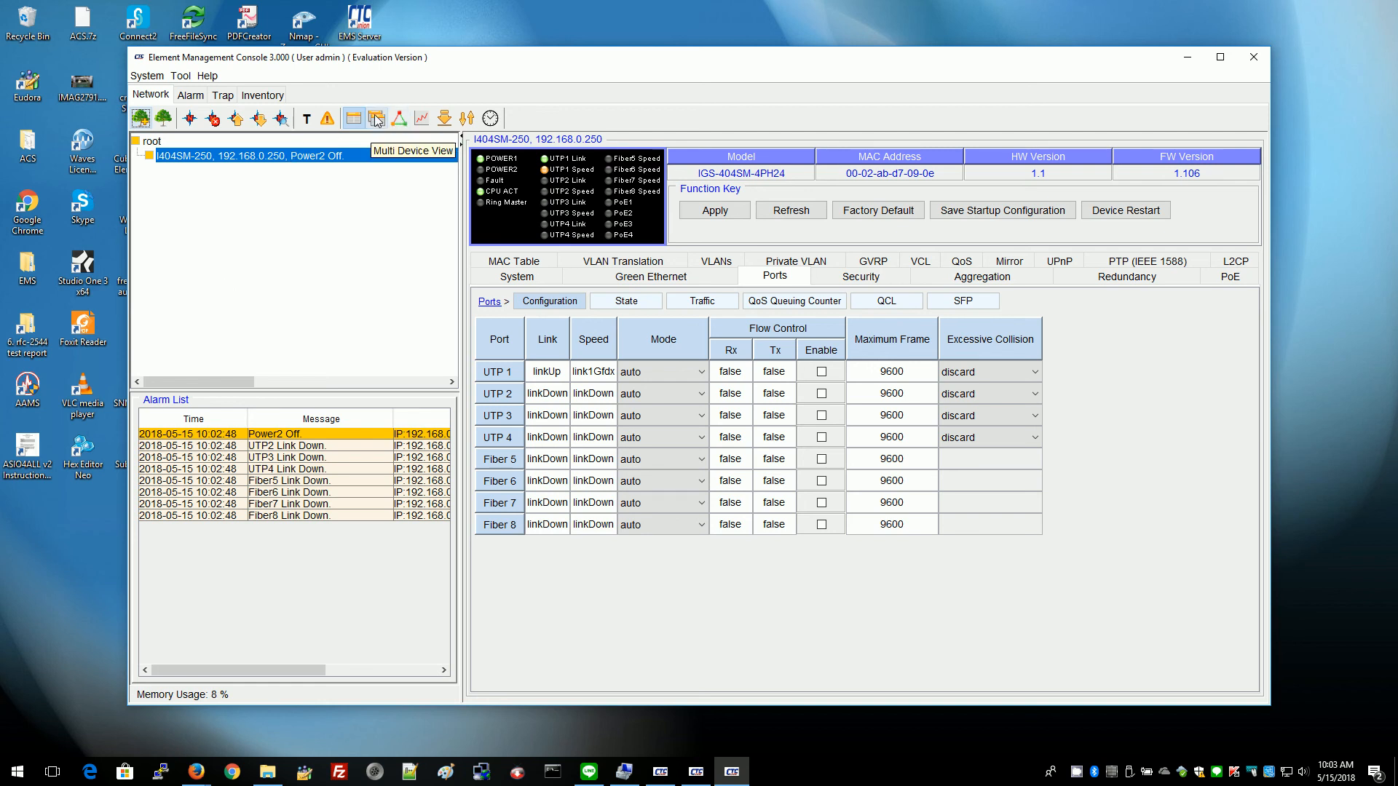
click(490, 118)
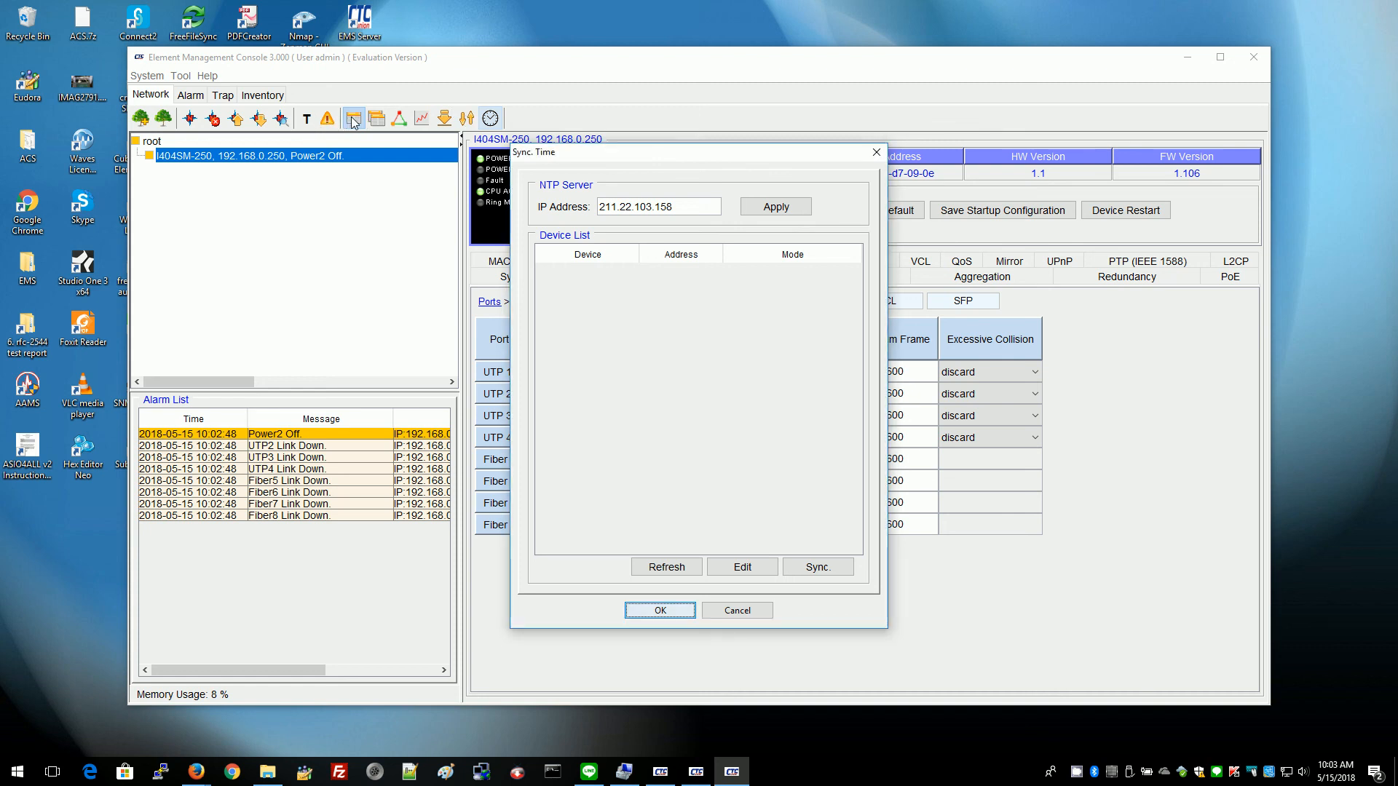
click(732, 612)
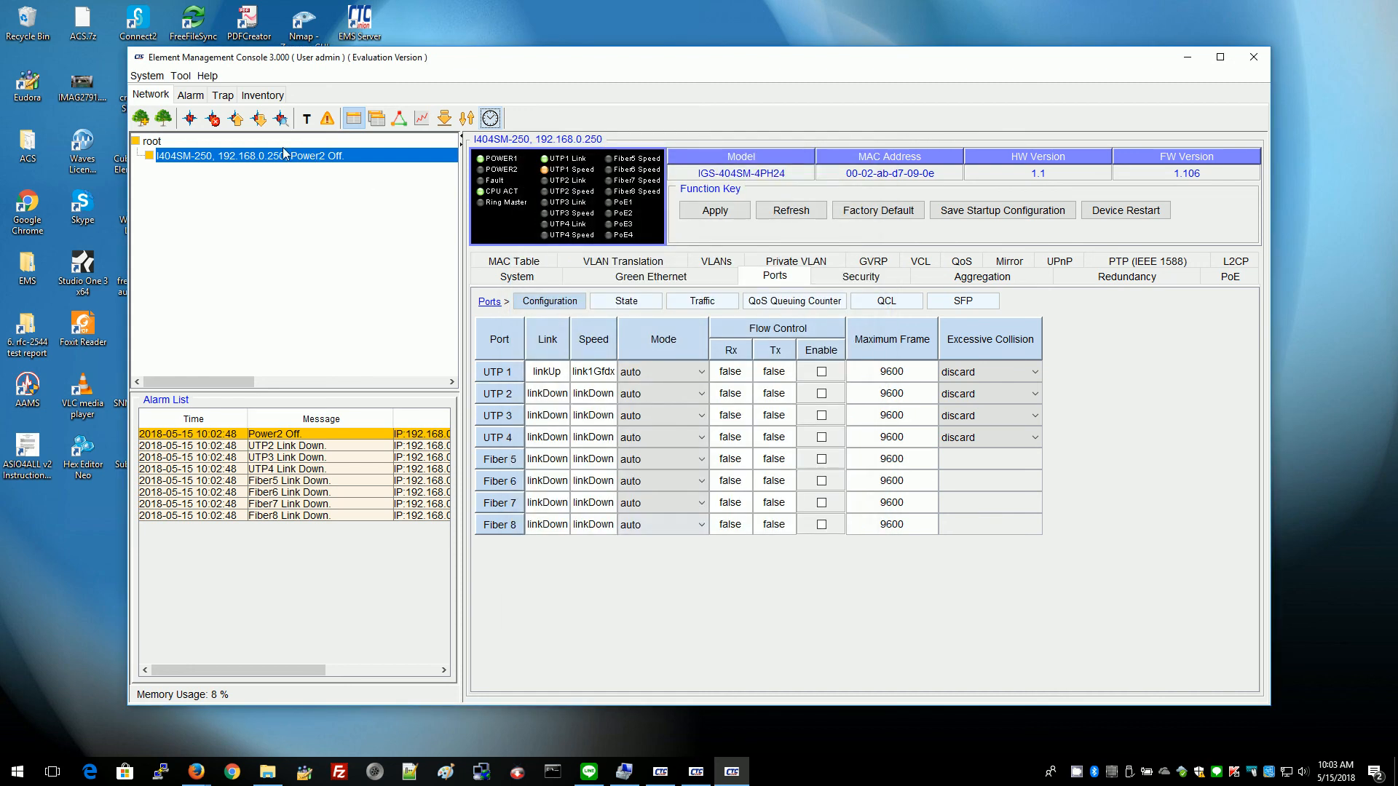
click(327, 119)
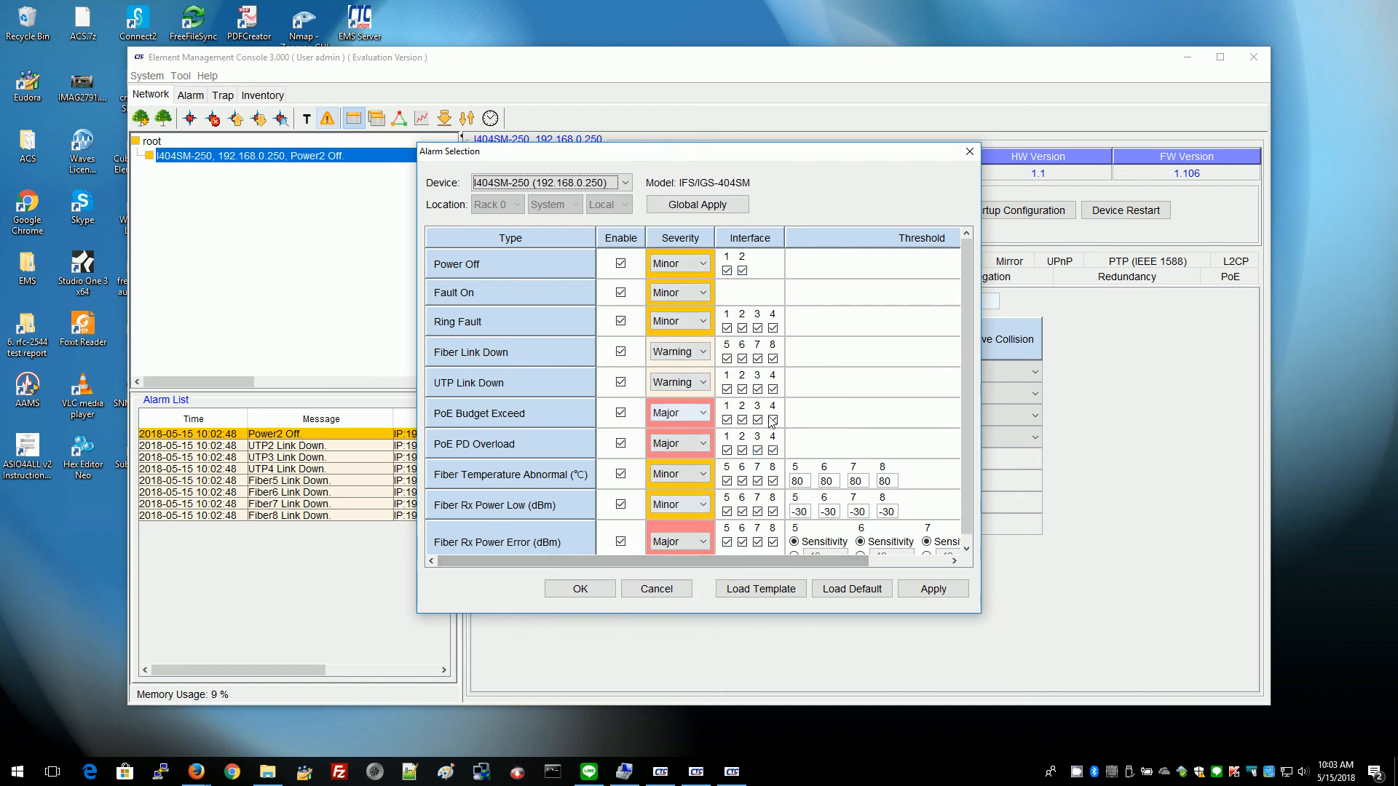
drag(963, 375, 973, 318)
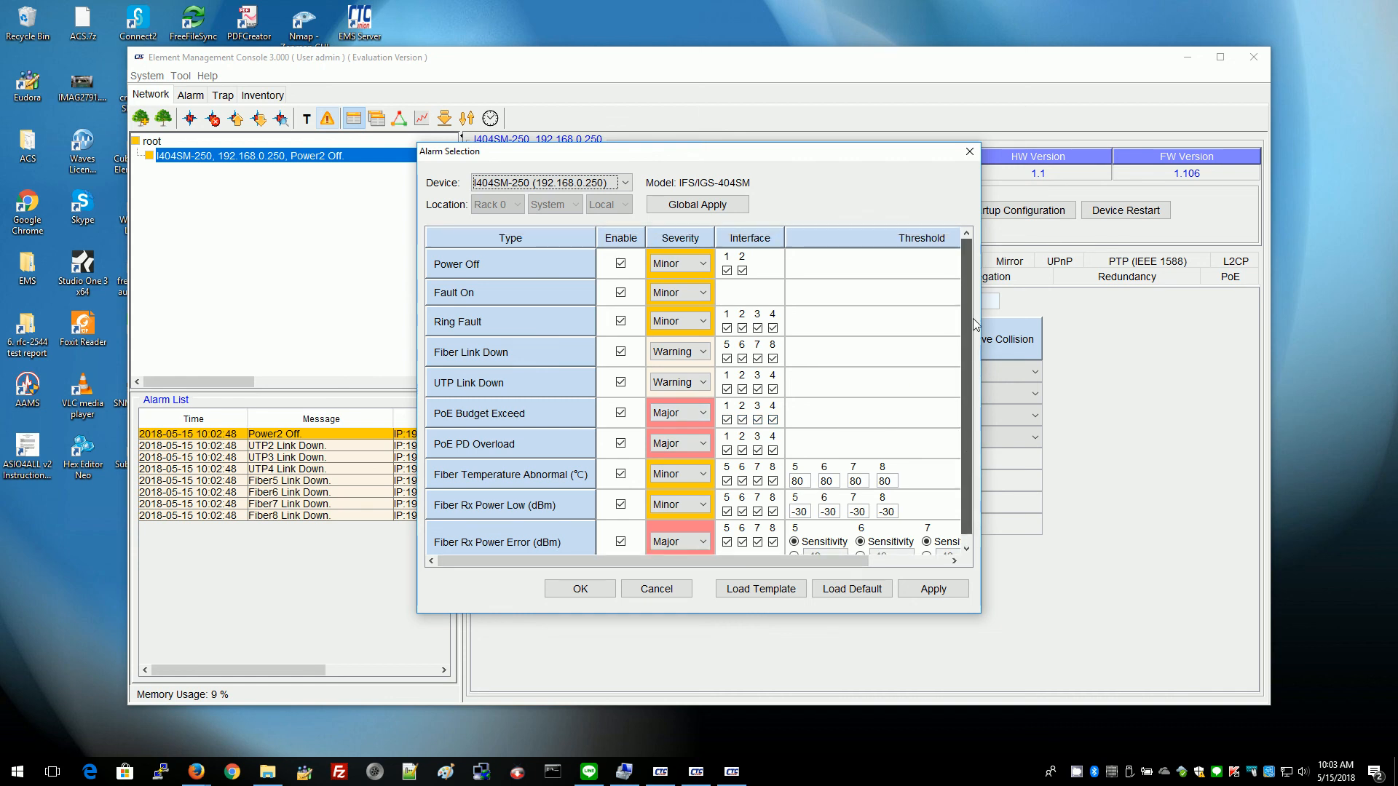
click(664, 592)
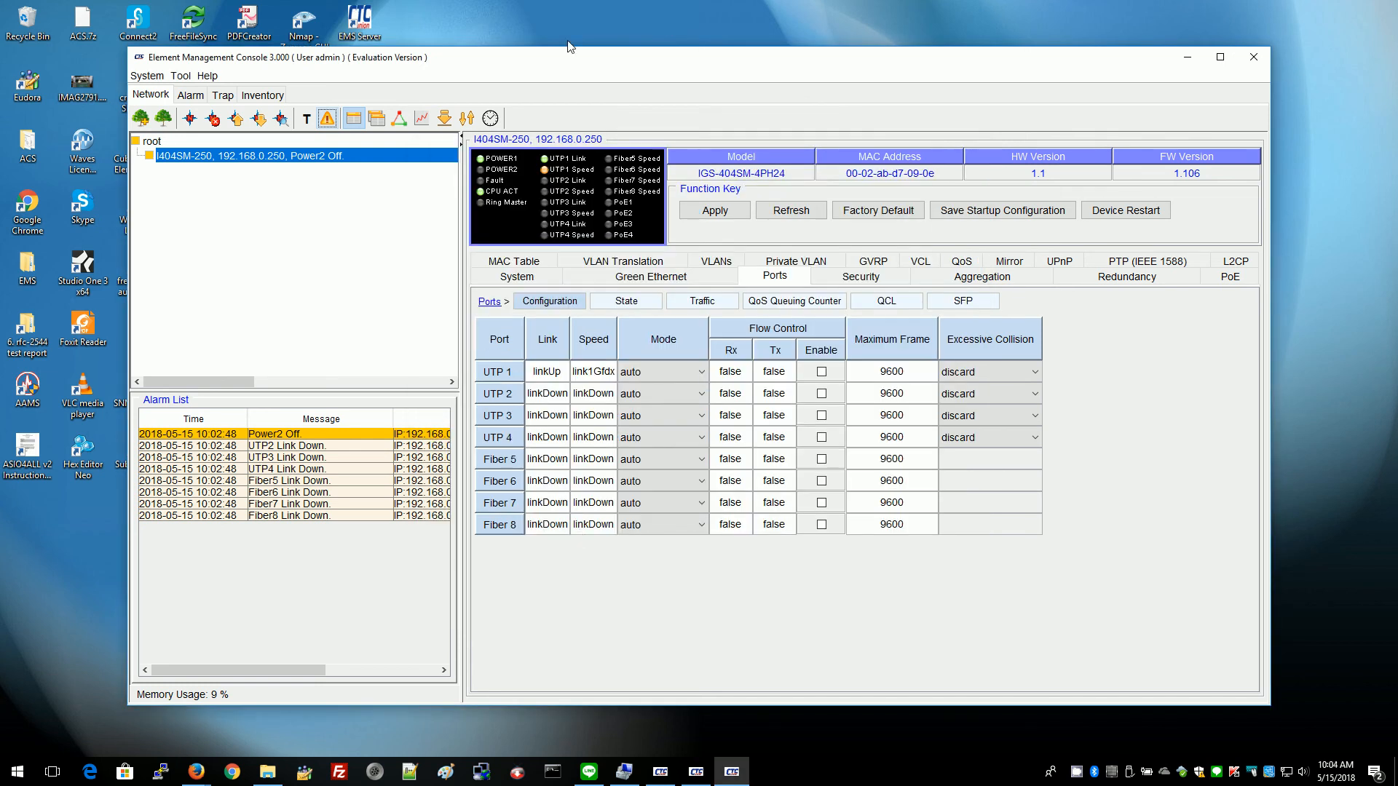